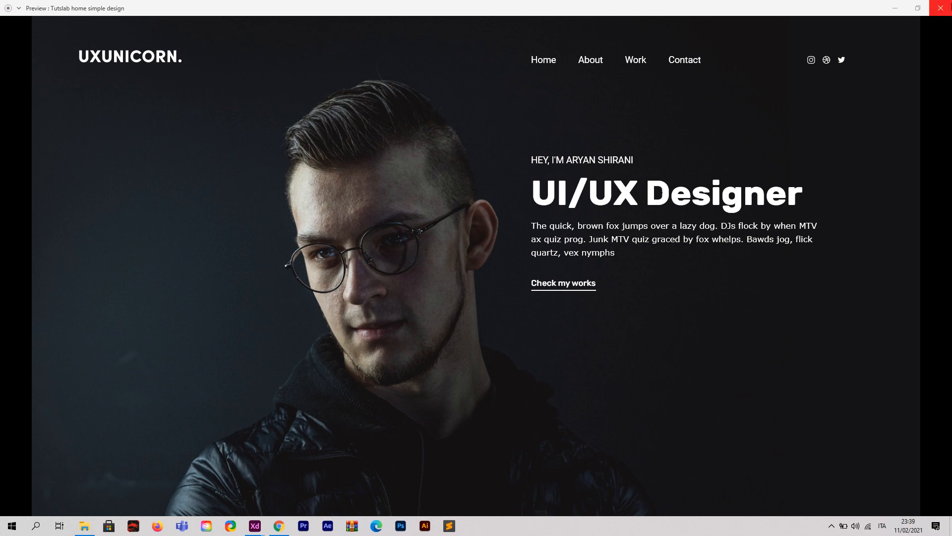
Close the design preview and examine the micro site home design on its artboard.
{"action": "left_click", "coordinate": [941, 8]}
{"action": "scroll", "coordinate": [513, 108], "scroll_direction": "down", "scroll_amount": 3}
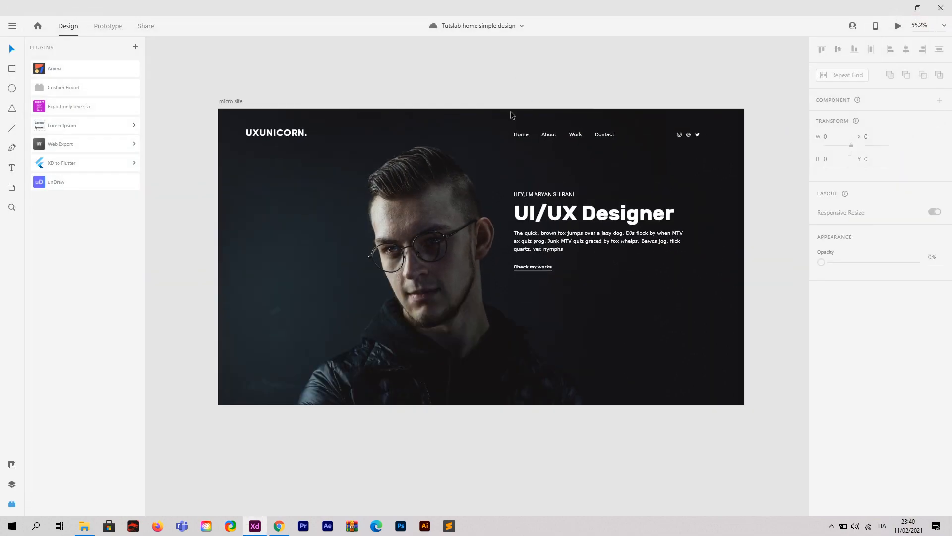
{"action": "scroll", "coordinate": [489, 83], "scroll_direction": "up", "scroll_amount": 2}
{"action": "scroll", "coordinate": [489, 82], "scroll_direction": "up", "scroll_amount": 1}
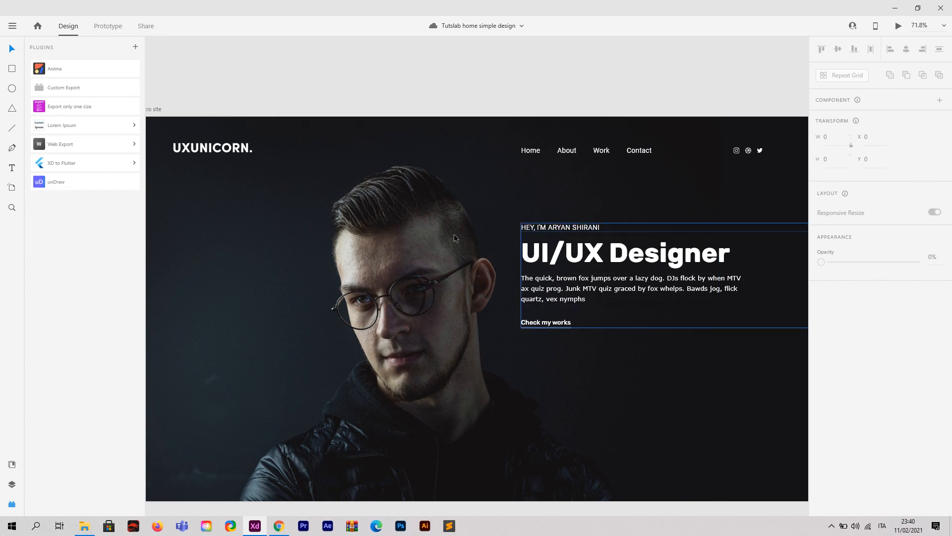
{"action": "left_click", "coordinate": [280, 528]}
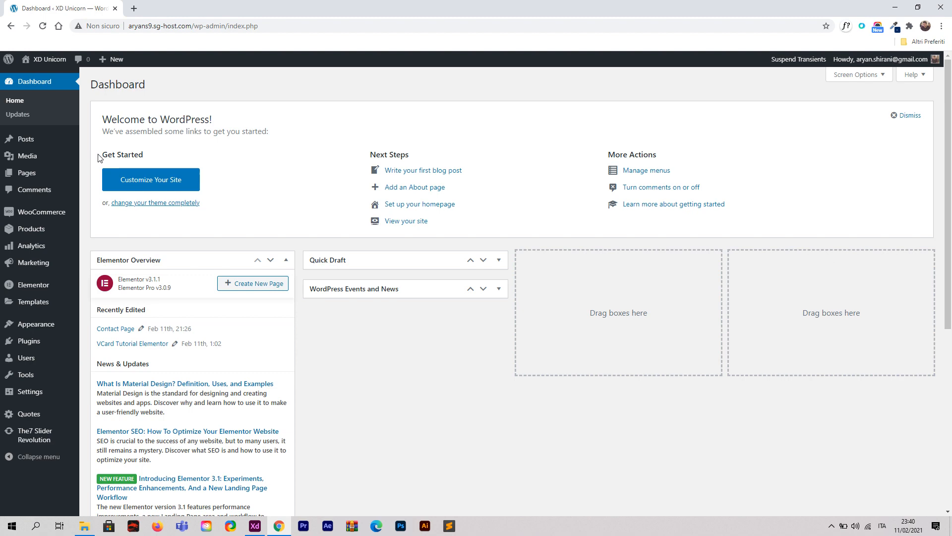
{"action": "left_click", "coordinate": [255, 526]}
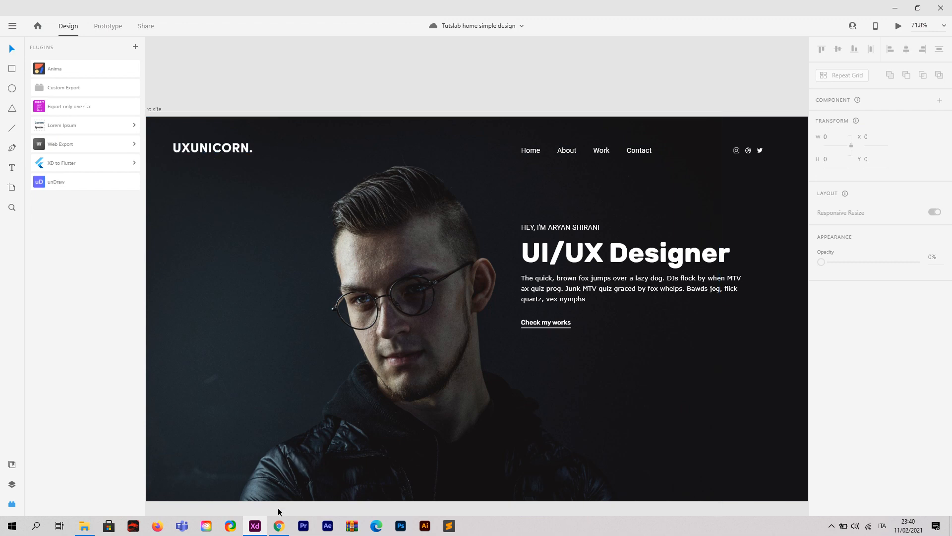
Switch to the WordPress dashboard in Chrome and open the page for managing the site's menus.
{"action": "left_click", "coordinate": [279, 527]}
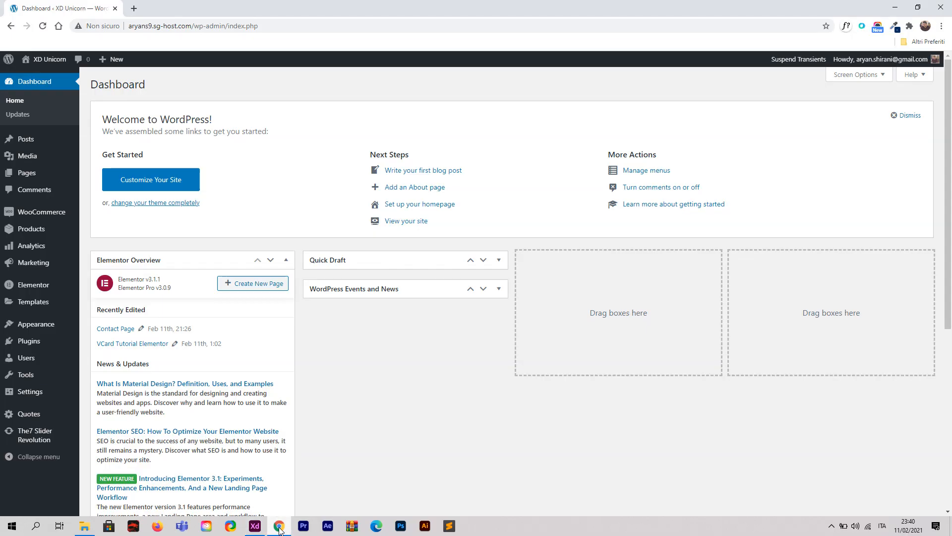
{"action": "mouse_move", "coordinate": [277, 531]}
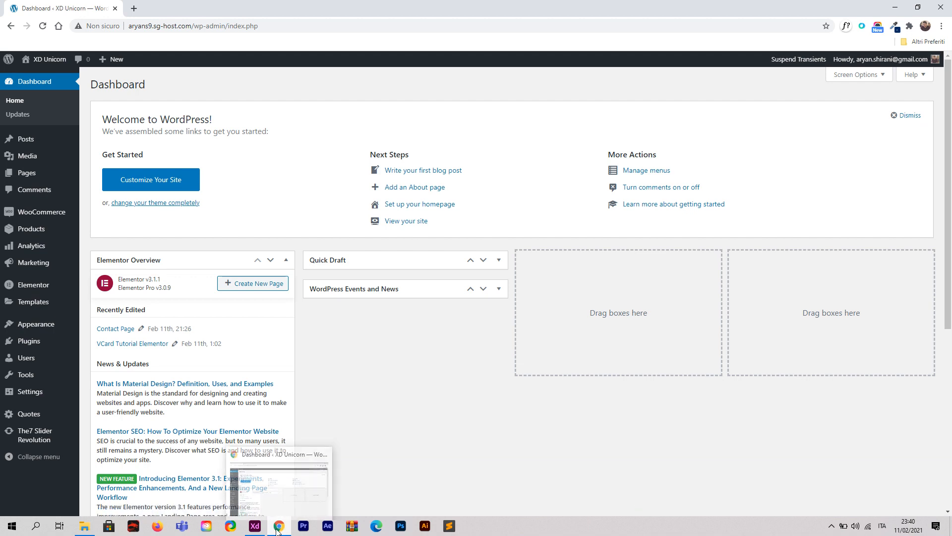
{"action": "mouse_move", "coordinate": [40, 333]}
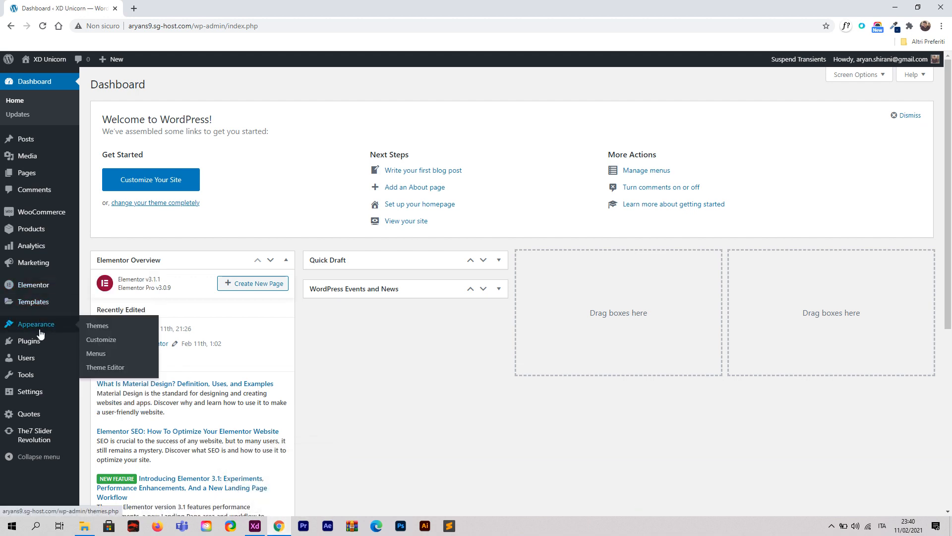
{"action": "left_click", "coordinate": [102, 354]}
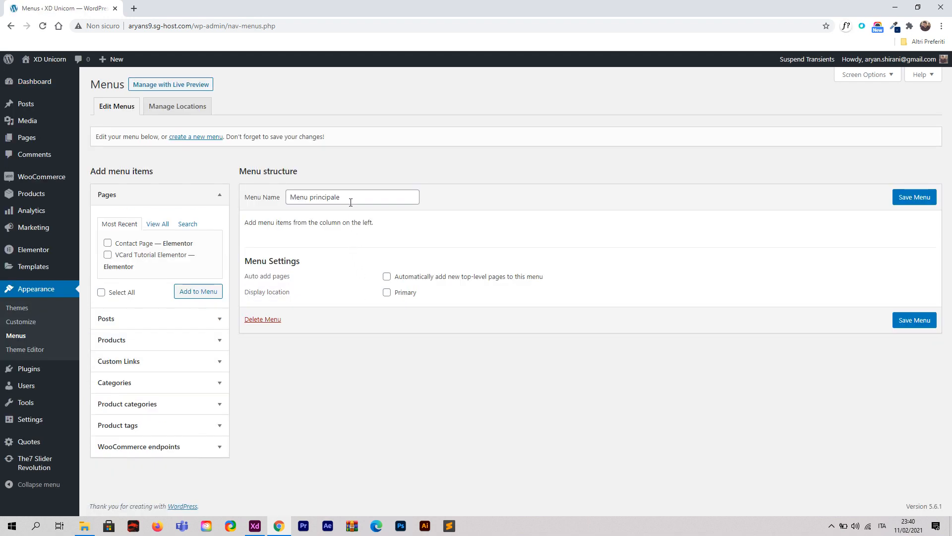
Rename the existing site menu as "Menu" and save it.
{"action": "left_click_drag", "start_coordinate": [352, 199], "coordinate": [292, 217]}
{"action": "triple_click", "coordinate": [305, 196]}
{"action": "type", "text": "Men"}
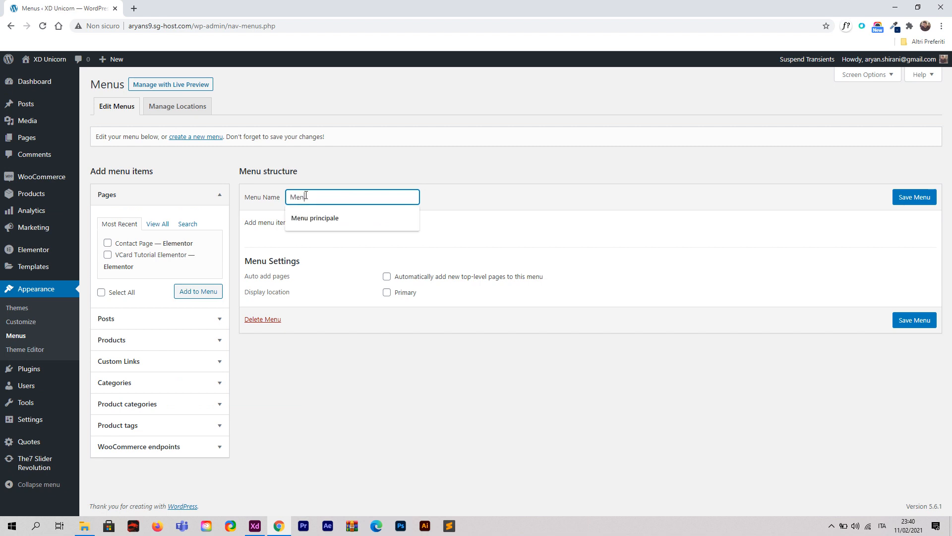
{"action": "type", "text": "u"}
{"action": "left_click", "coordinate": [911, 197]}
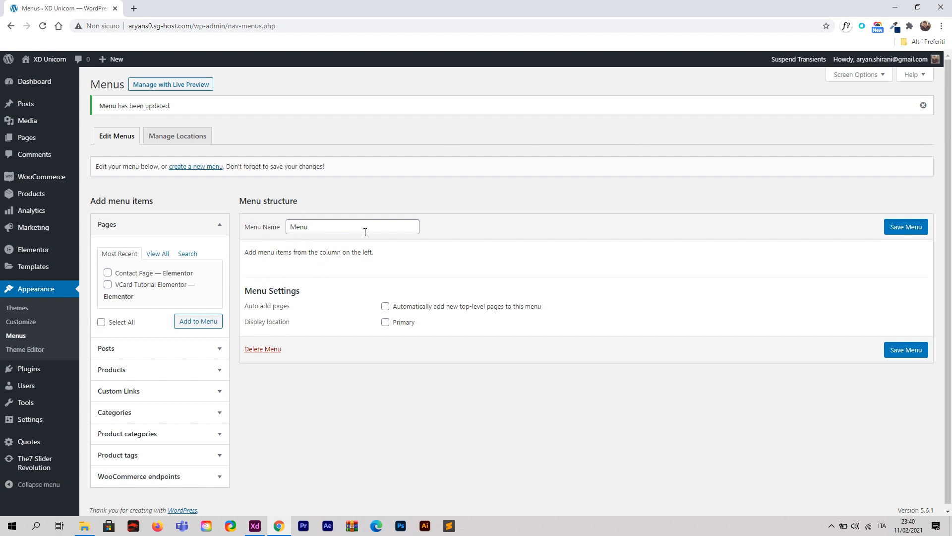
Add a custom link with URL # and link text "Home" to the menu, checking the labels in the Adobe XD design.
{"action": "scroll", "coordinate": [367, 248], "scroll_direction": "down", "scroll_amount": 1}
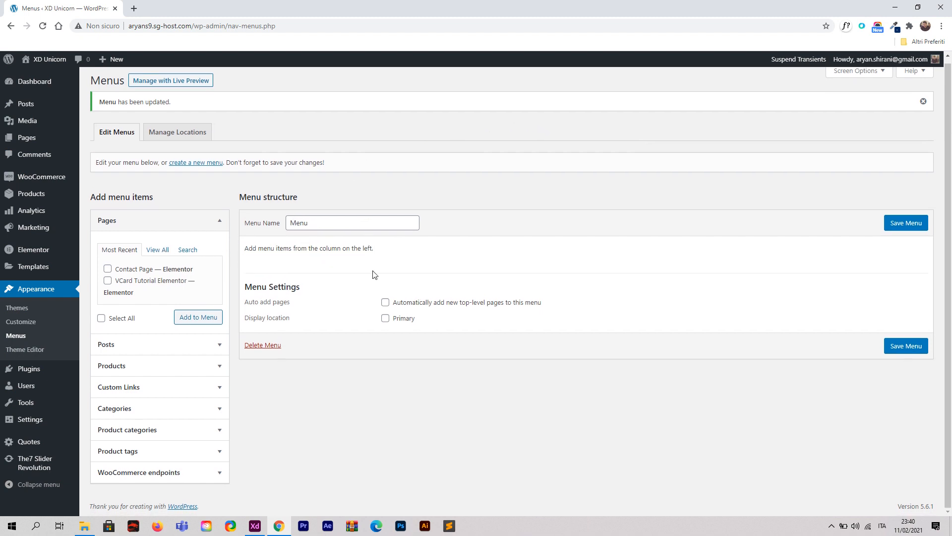
{"action": "left_click", "coordinate": [187, 392]}
{"action": "left_click", "coordinate": [182, 322]}
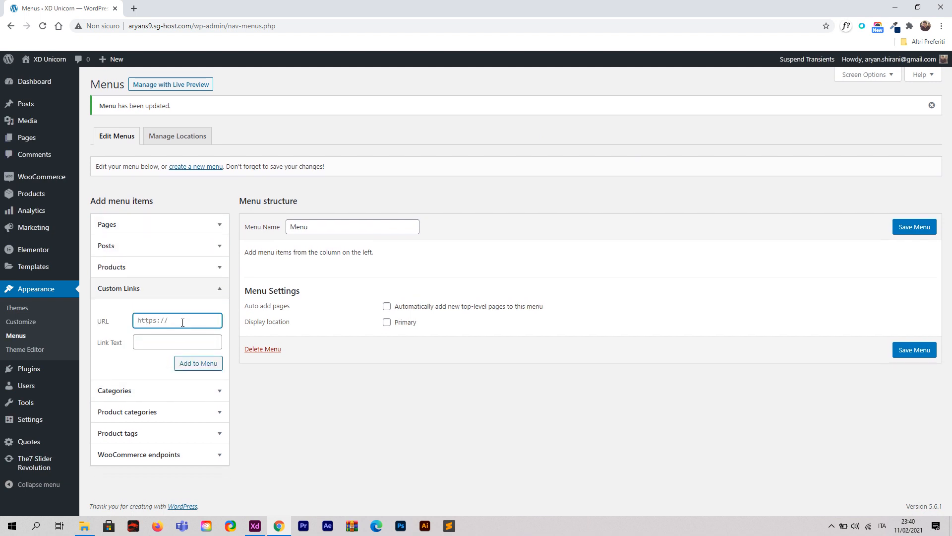
{"action": "type", "text": "#"}
{"action": "left_click", "coordinate": [175, 340]}
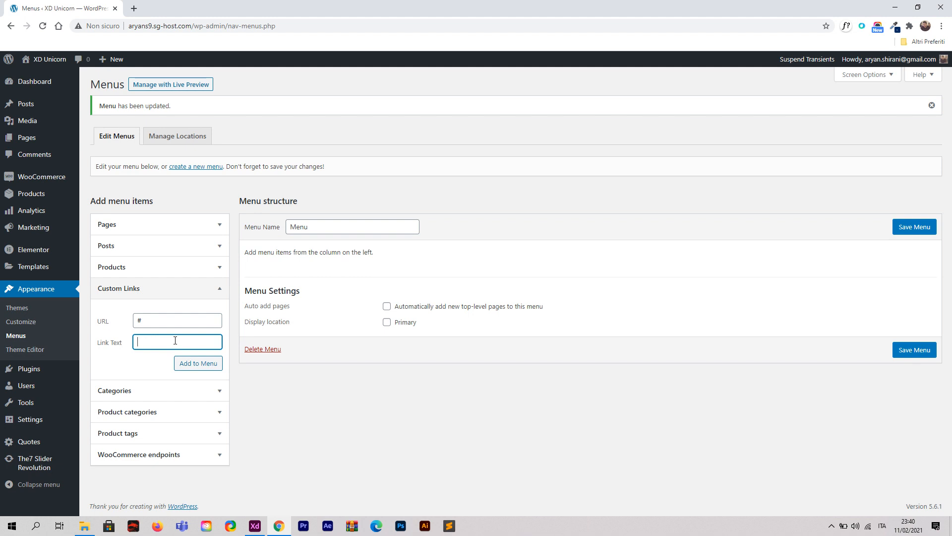
{"action": "left_click", "coordinate": [252, 527]}
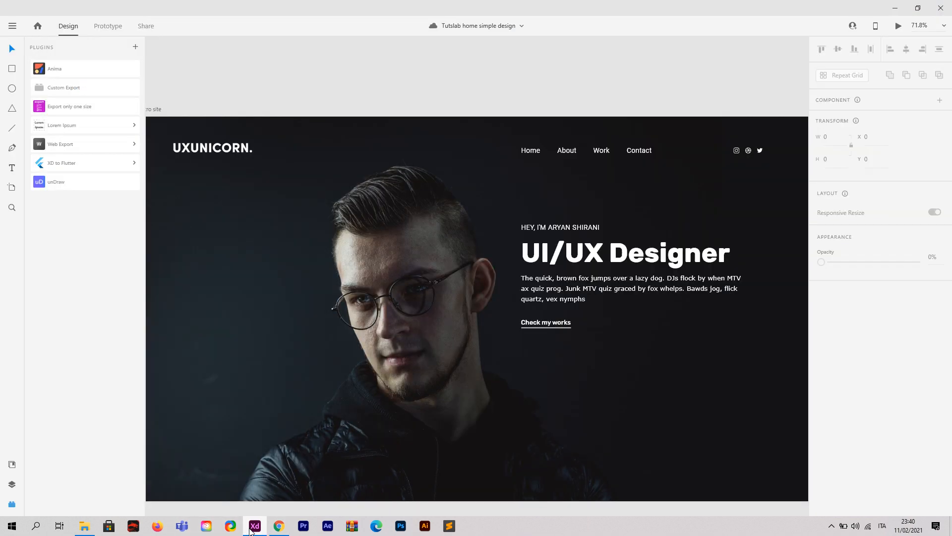
{"action": "left_click", "coordinate": [251, 527]}
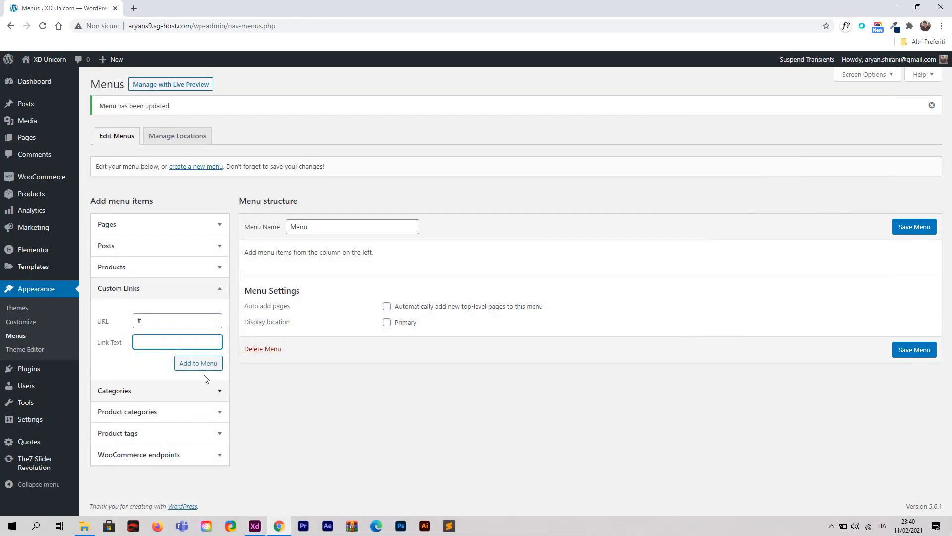
{"action": "type", "text": "Home"}
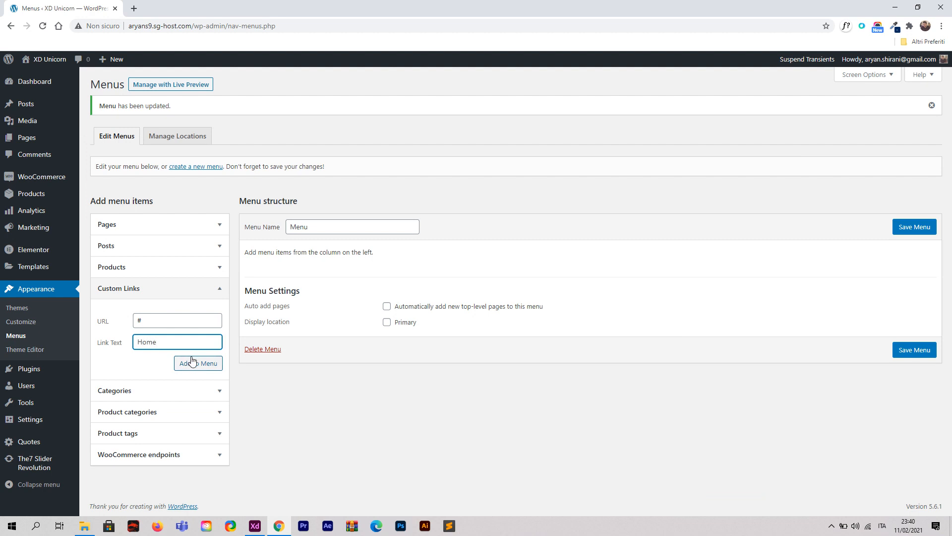
{"action": "left_click", "coordinate": [193, 362]}
Add a custom link with URL # and link text "About" to the menu.
{"action": "left_click", "coordinate": [176, 319]}
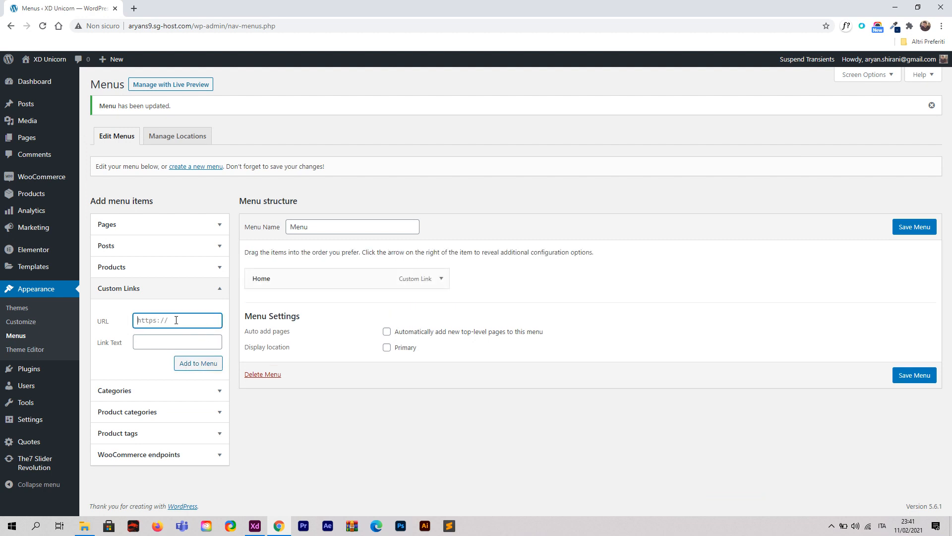
{"action": "type", "text": "#"}
{"action": "left_click", "coordinate": [169, 336]}
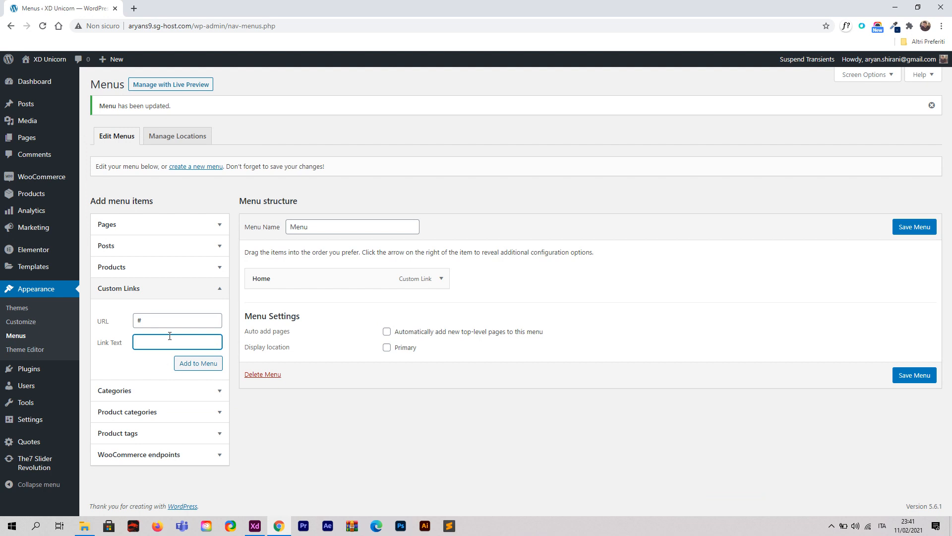
{"action": "type", "text": "About"}
{"action": "left_click", "coordinate": [189, 361]}
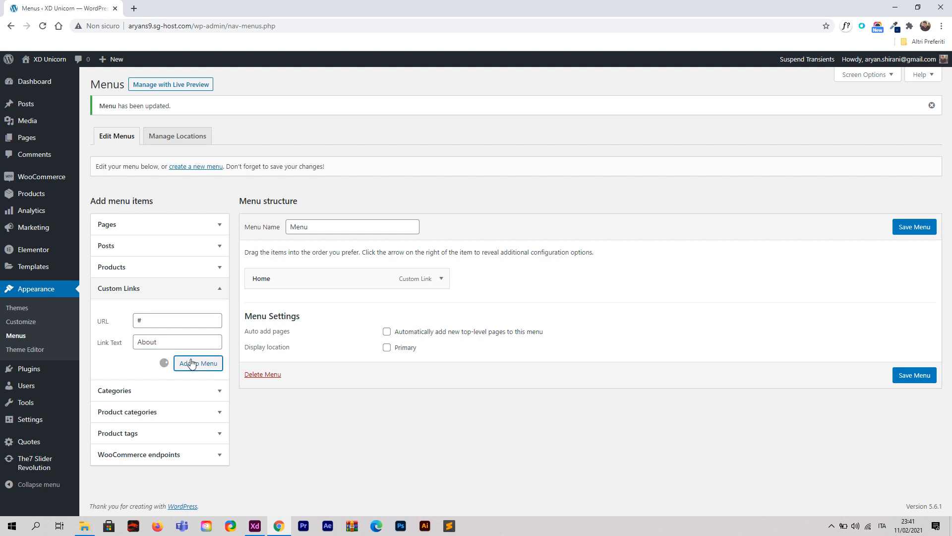
Add a custom link with URL # and link text "Work" to the menu.
{"action": "left_click", "coordinate": [152, 323]}
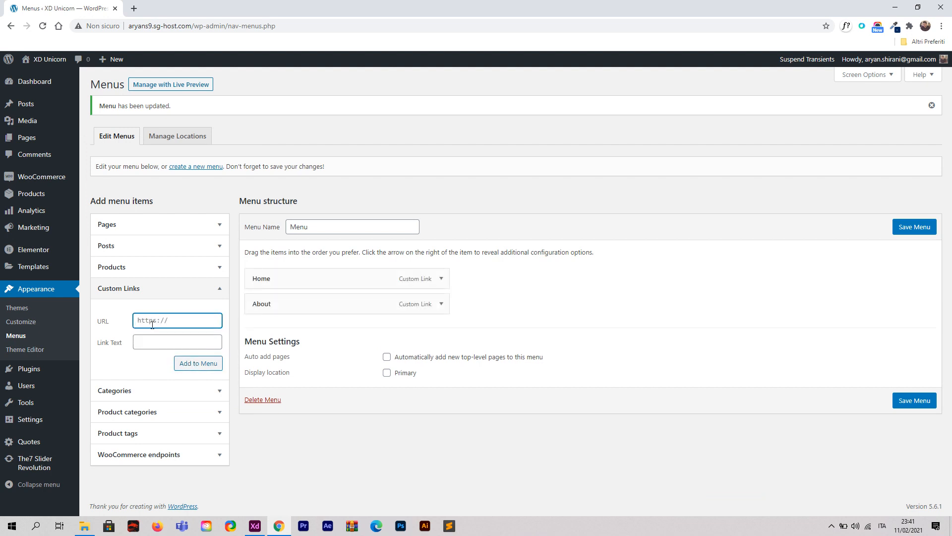
{"action": "type", "text": "#"}
{"action": "left_click", "coordinate": [156, 341]}
{"action": "type", "text": "Work"}
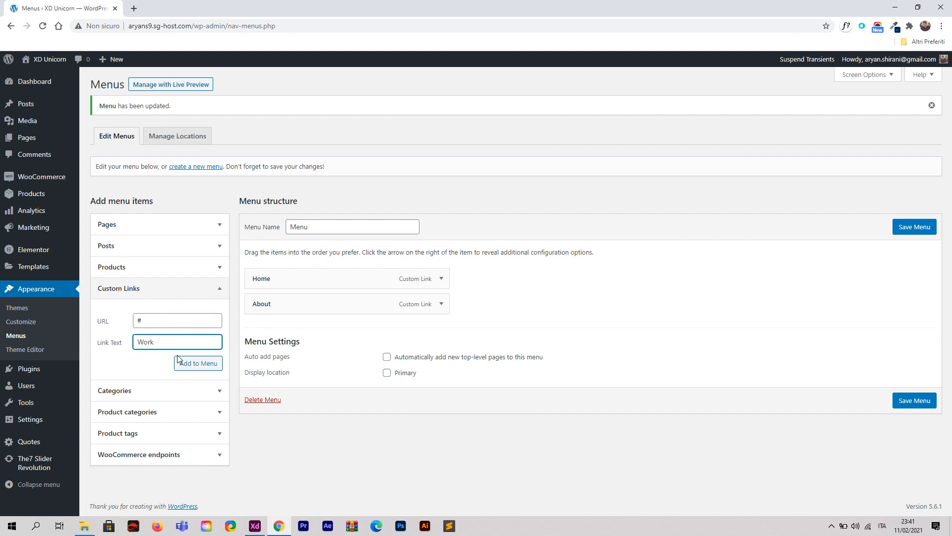
{"action": "left_click", "coordinate": [178, 361]}
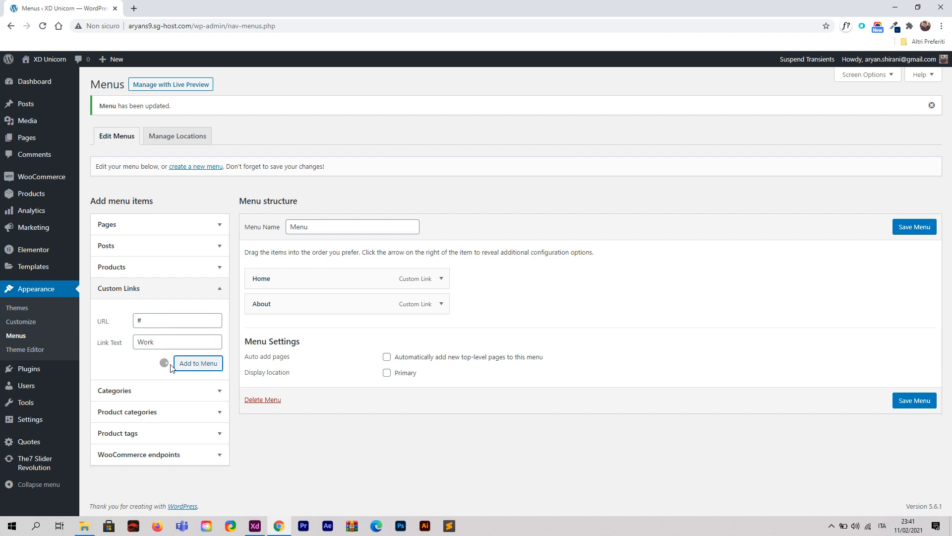
Add a custom link with URL # and link text "Contact", and save the menu.
{"action": "left_click", "coordinate": [140, 321]}
{"action": "type", "text": "#"}
{"action": "left_click", "coordinate": [151, 337]}
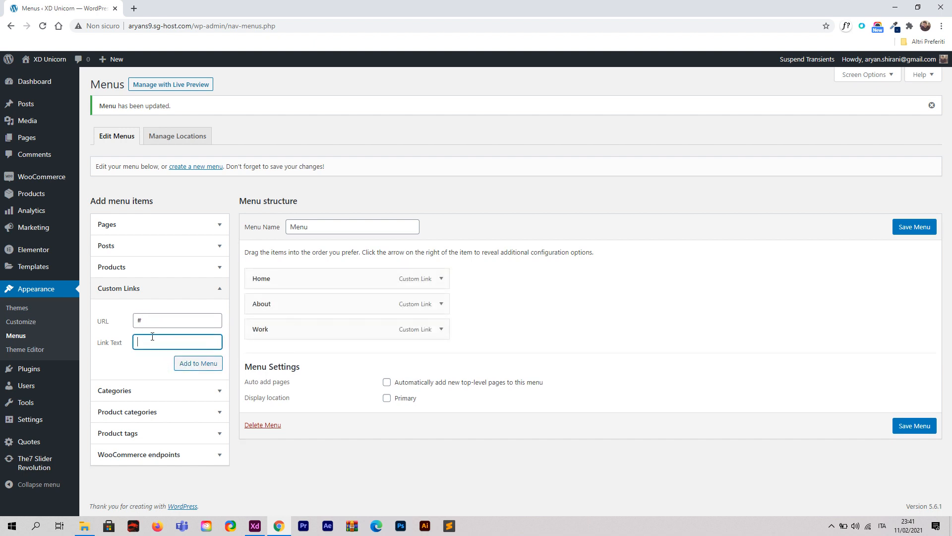
{"action": "type", "text": "Contact"}
{"action": "left_click", "coordinate": [183, 362]}
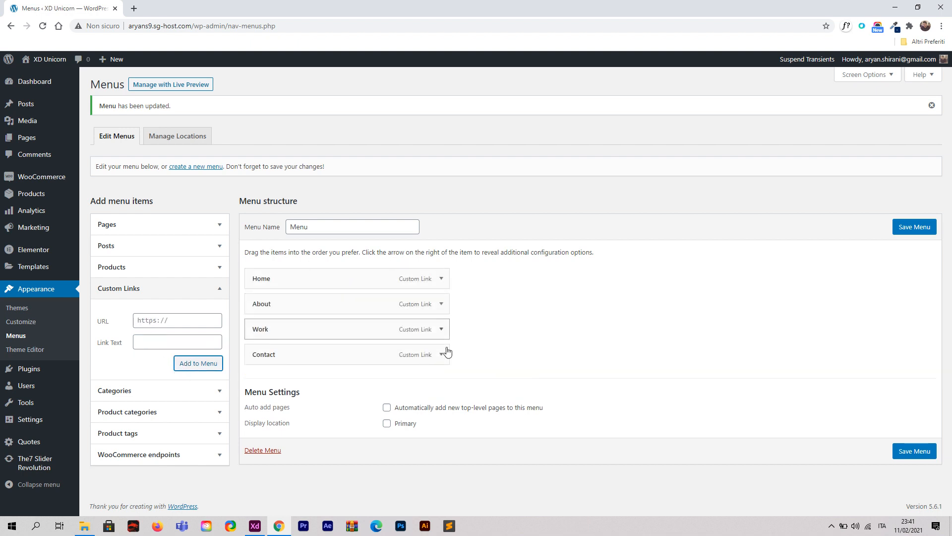
{"action": "left_click", "coordinate": [906, 452]}
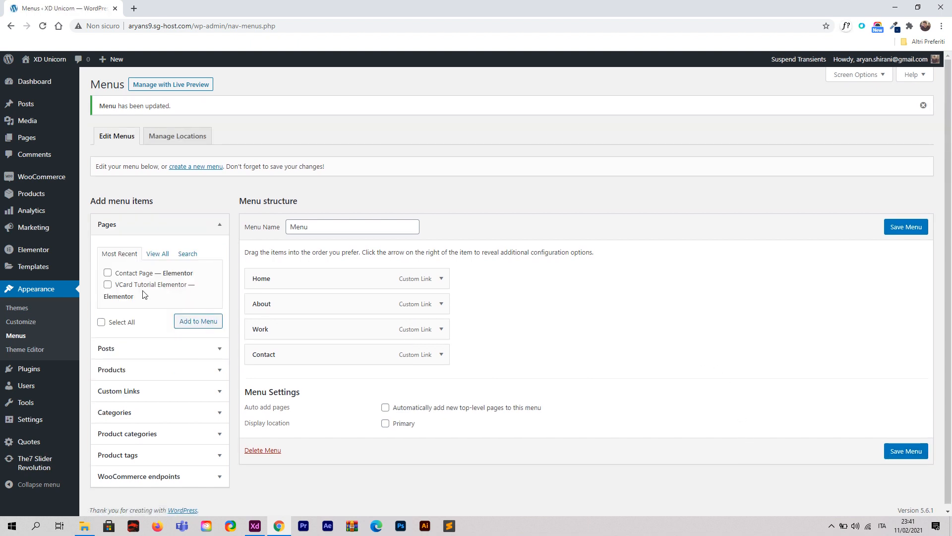
Open the Theme Builder templates and move the draft Header template to the trash.
{"action": "mouse_move", "coordinate": [45, 255]}
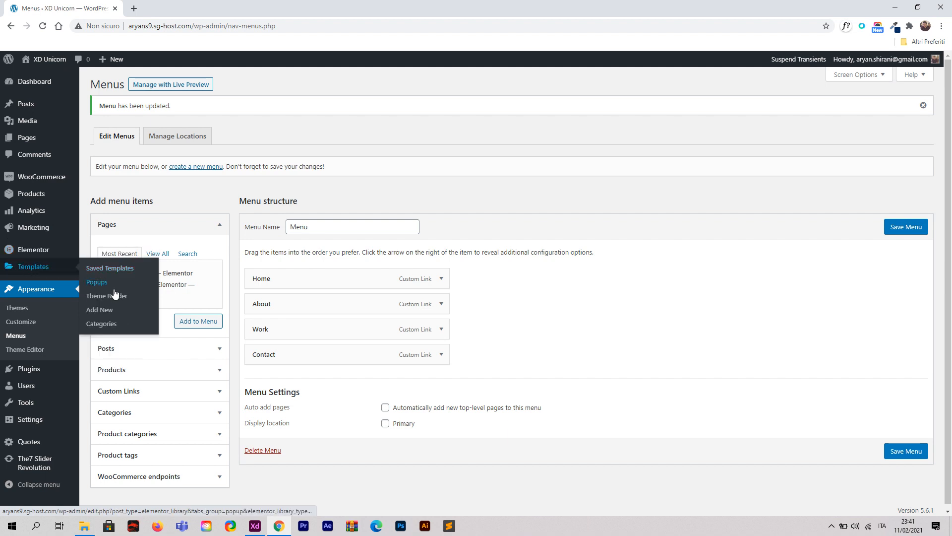
{"action": "left_click", "coordinate": [115, 299]}
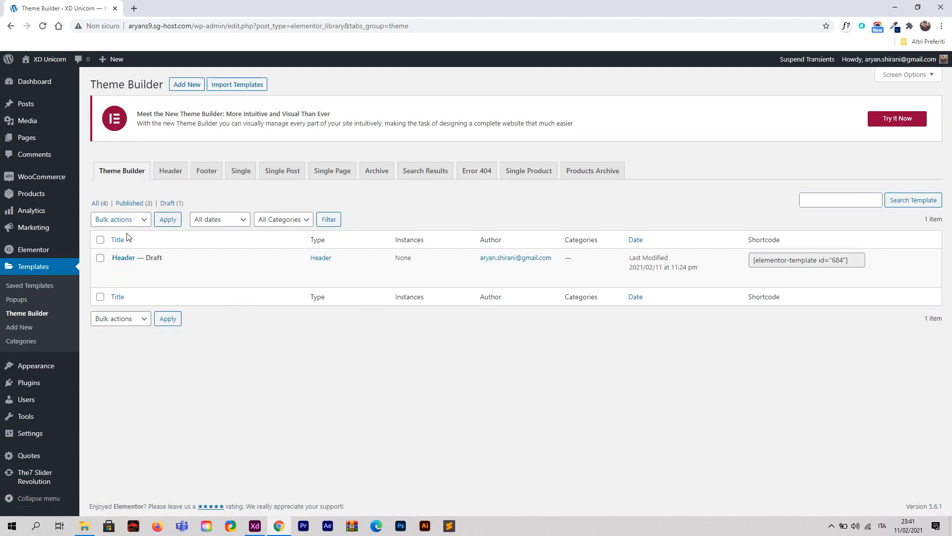
{"action": "left_click", "coordinate": [168, 267]}
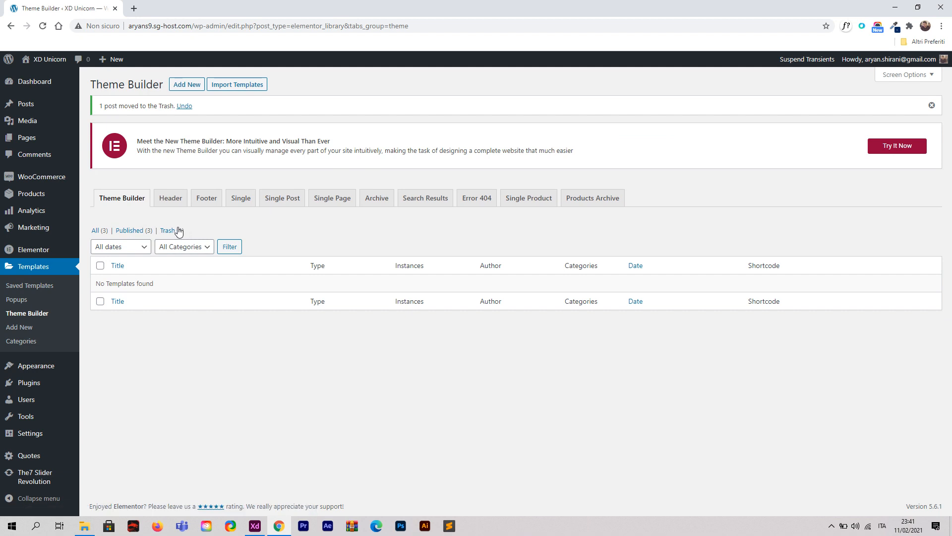
Create a new template of type Header named "Header menu" and dismiss the block library.
{"action": "left_click", "coordinate": [186, 87]}
{"action": "left_click", "coordinate": [506, 287]}
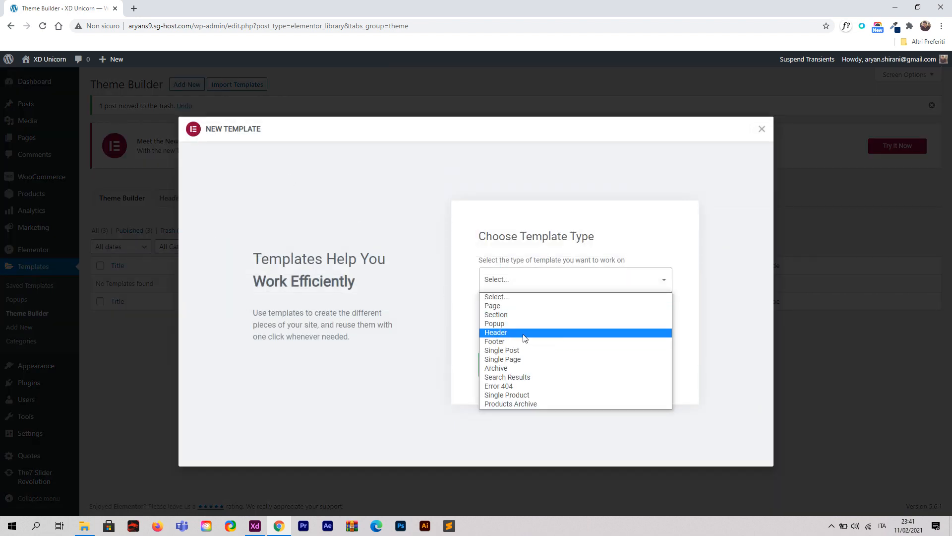
{"action": "left_click", "coordinate": [529, 333]}
{"action": "left_click", "coordinate": [525, 327]}
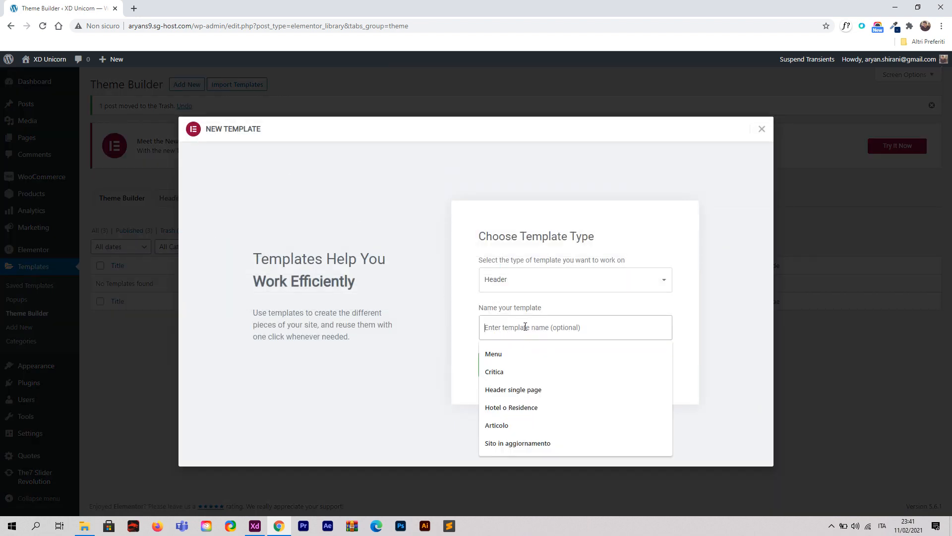
{"action": "type", "text": "Header menu"}
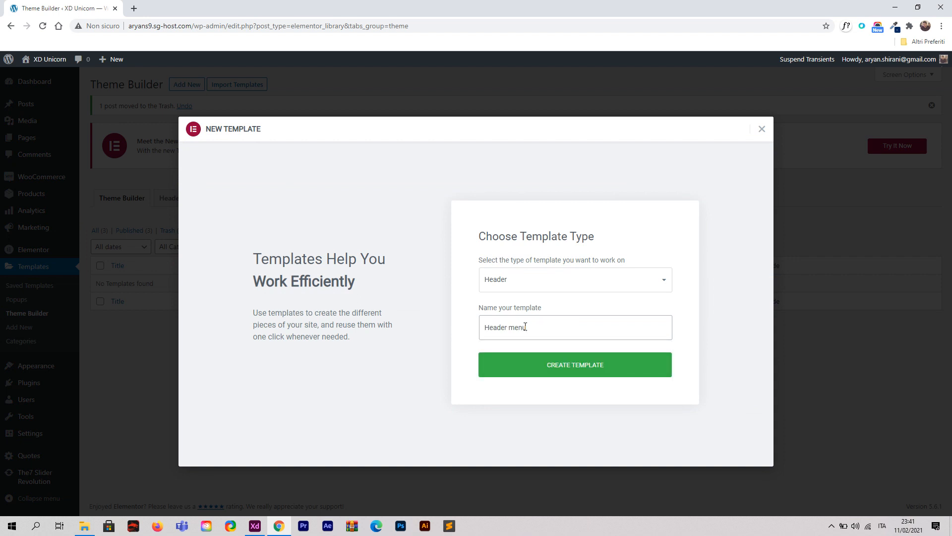
{"action": "left_click", "coordinate": [573, 368]}
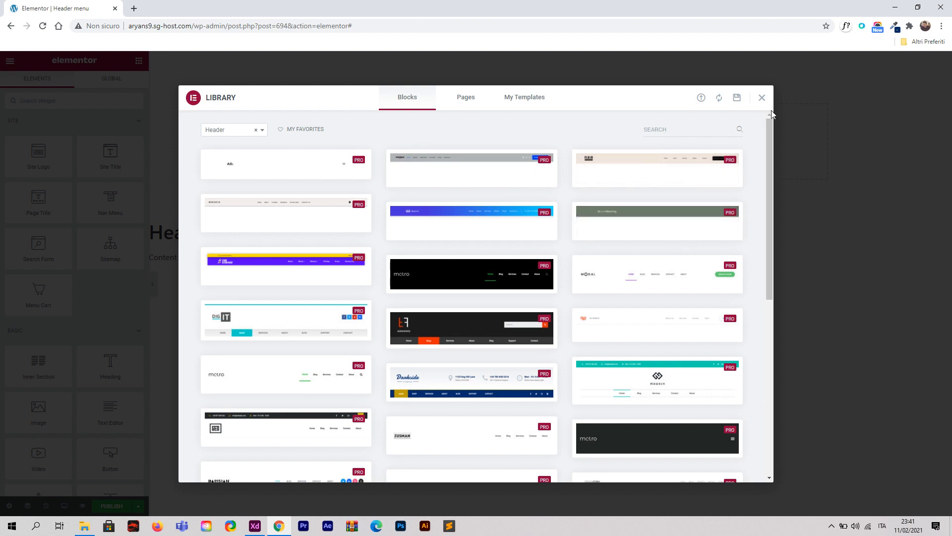
{"action": "left_click", "coordinate": [762, 98]}
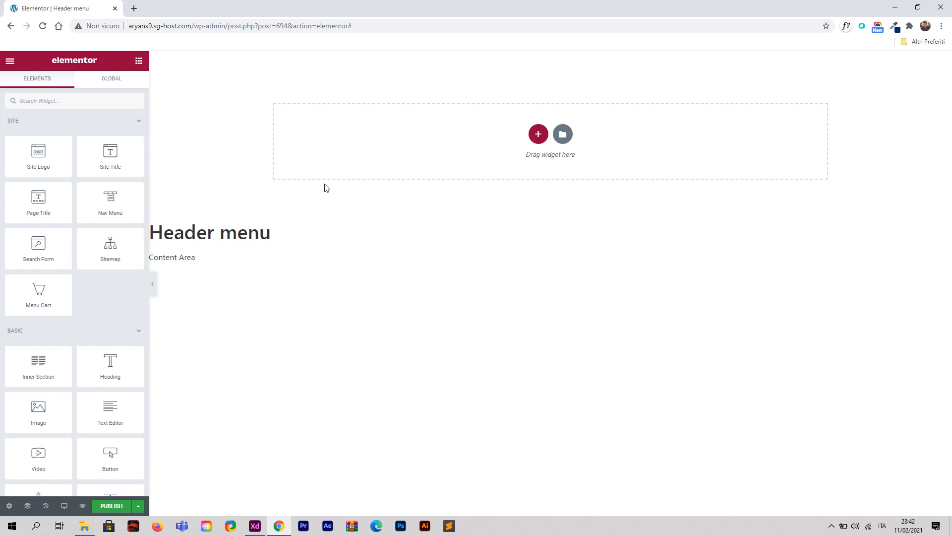
Add a two-column section to the header template and set its content width to Full Width.
{"action": "left_click", "coordinate": [9, 505]}
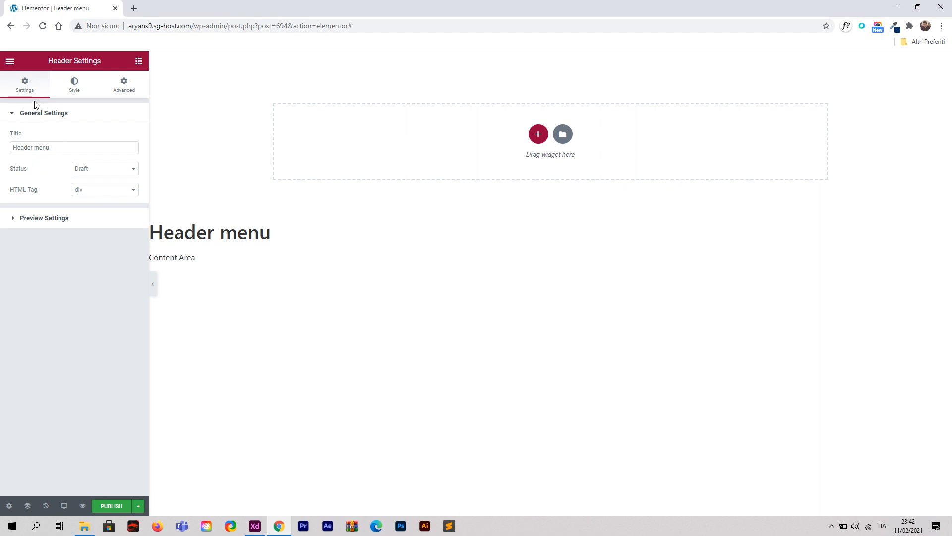
{"action": "left_click", "coordinate": [539, 141]}
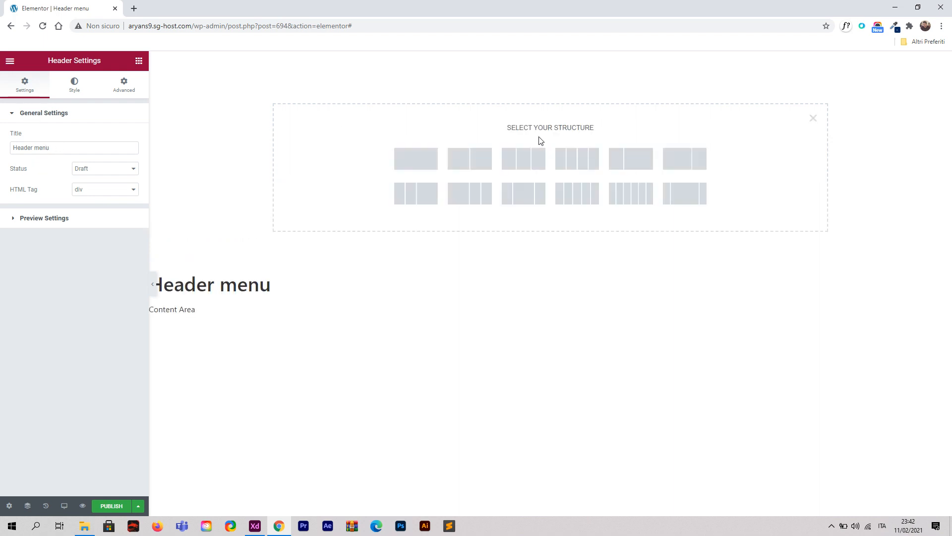
{"action": "left_click", "coordinate": [470, 165]}
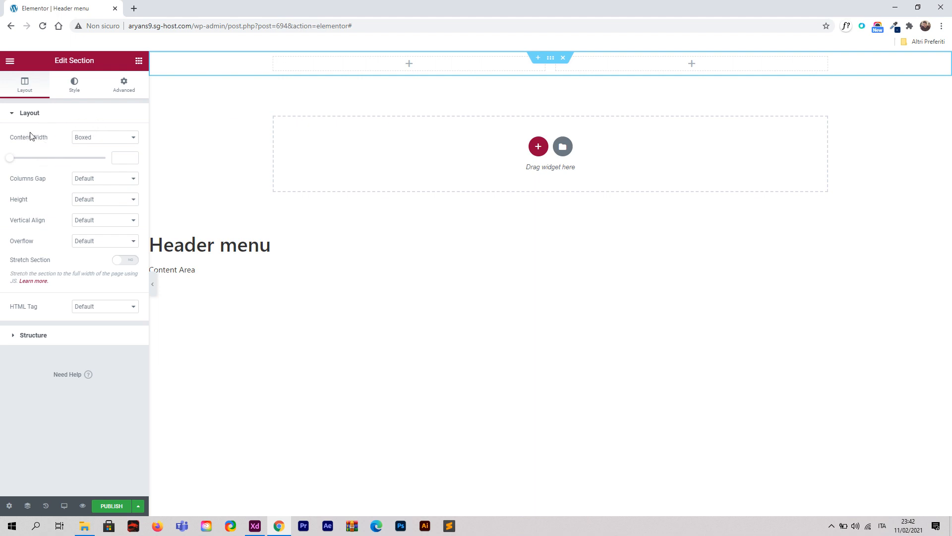
{"action": "left_click", "coordinate": [83, 140]}
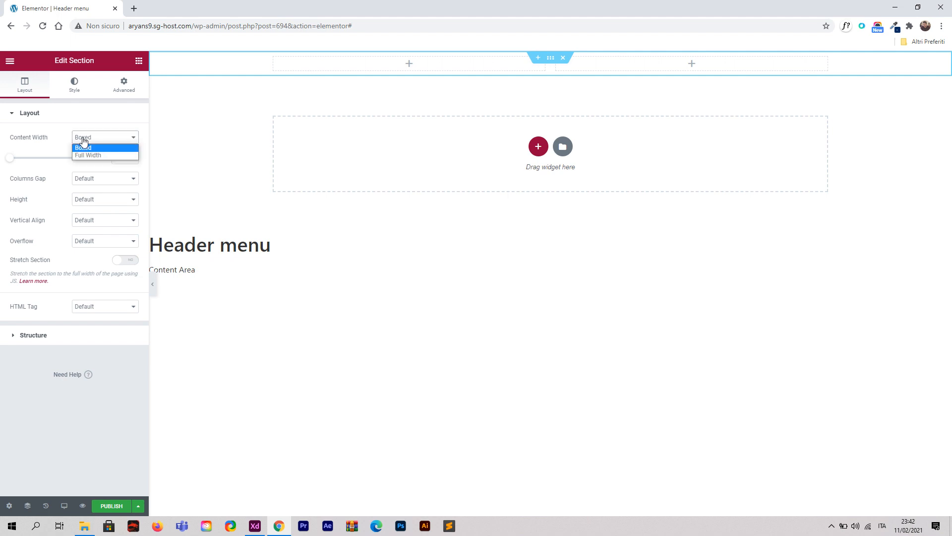
{"action": "left_click", "coordinate": [97, 155]}
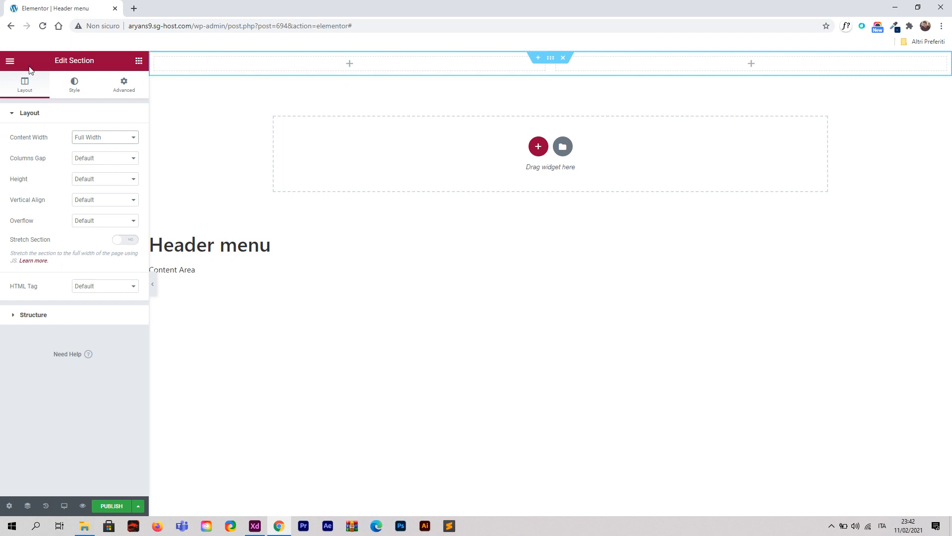
Find the Icon widget, place it in the section's first column and align it left.
{"action": "left_click", "coordinate": [10, 61]}
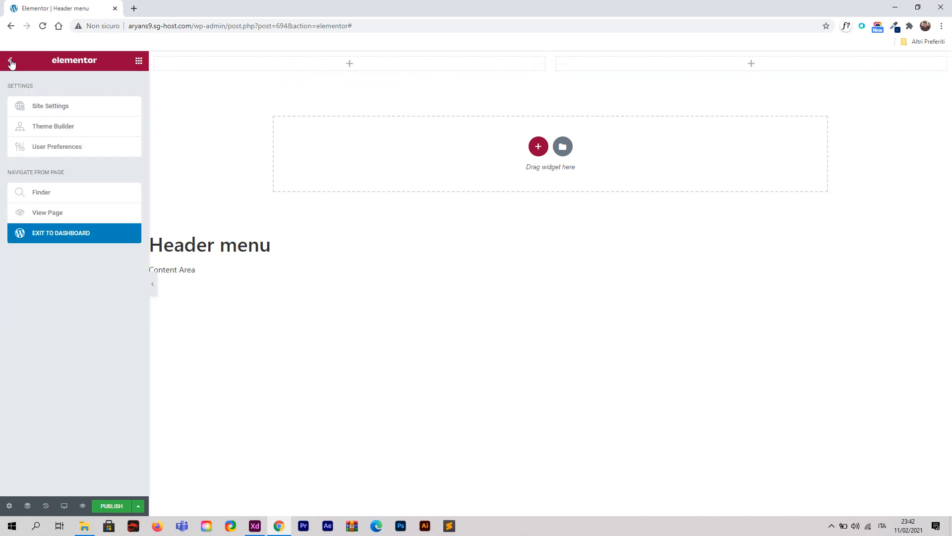
{"action": "left_click", "coordinate": [10, 61]}
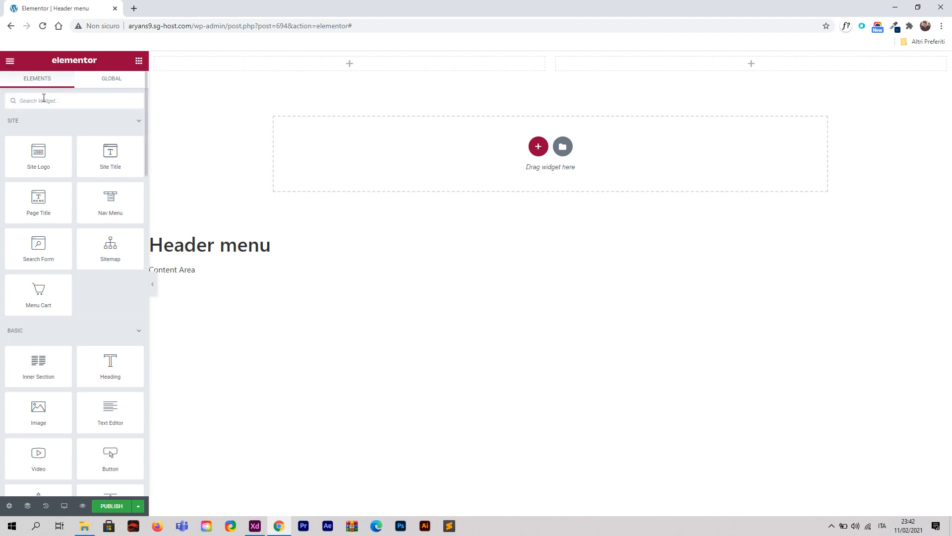
{"action": "type", "text": "icon"}
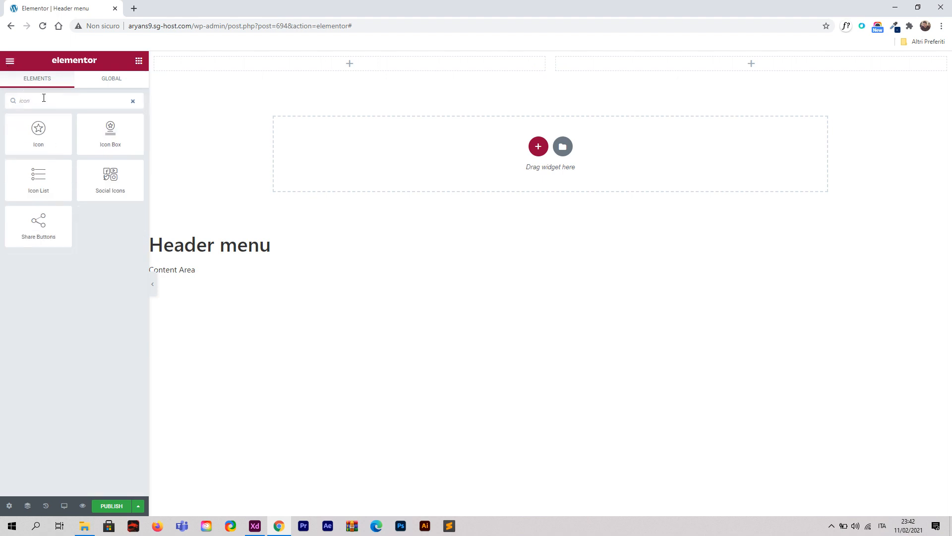
{"action": "left_click_drag", "start_coordinate": [39, 130], "coordinate": [274, 72]}
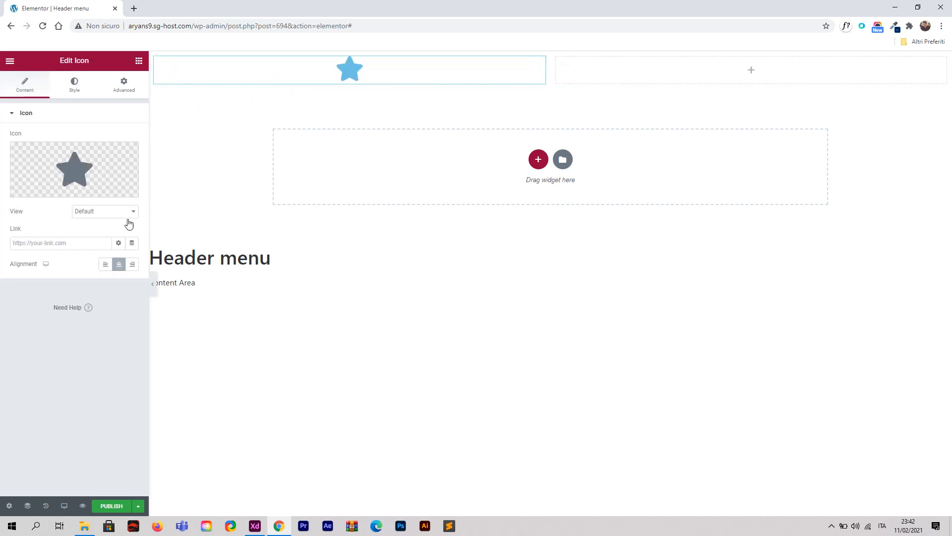
{"action": "left_click", "coordinate": [103, 267]}
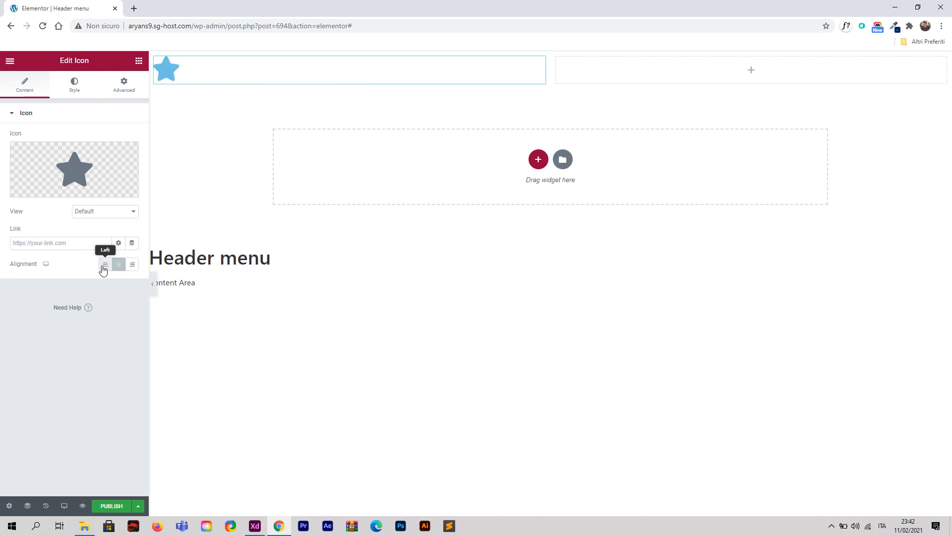
Replace the star icon with the black UXUNICORN. SVG logo, Path-2-1.svg, from the media library.
{"action": "mouse_move", "coordinate": [124, 172]}
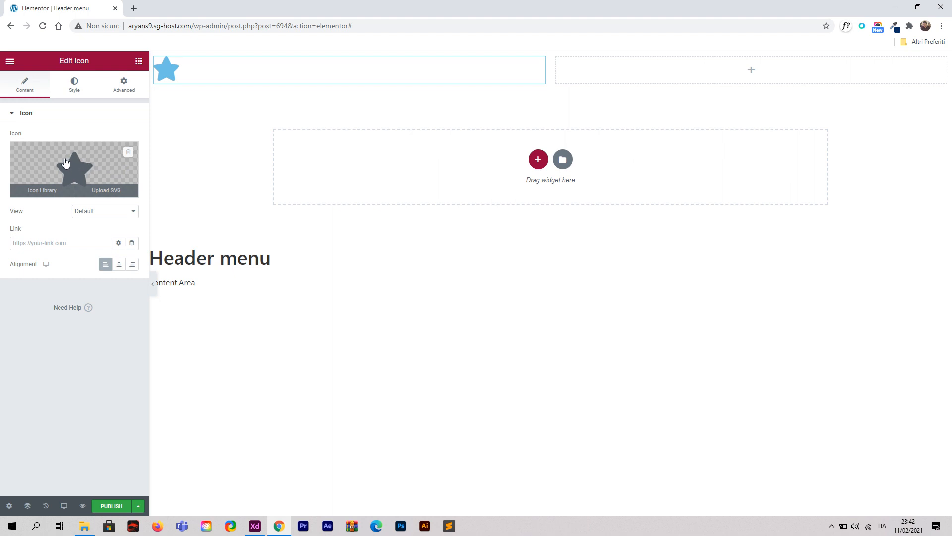
{"action": "left_click", "coordinate": [120, 196]}
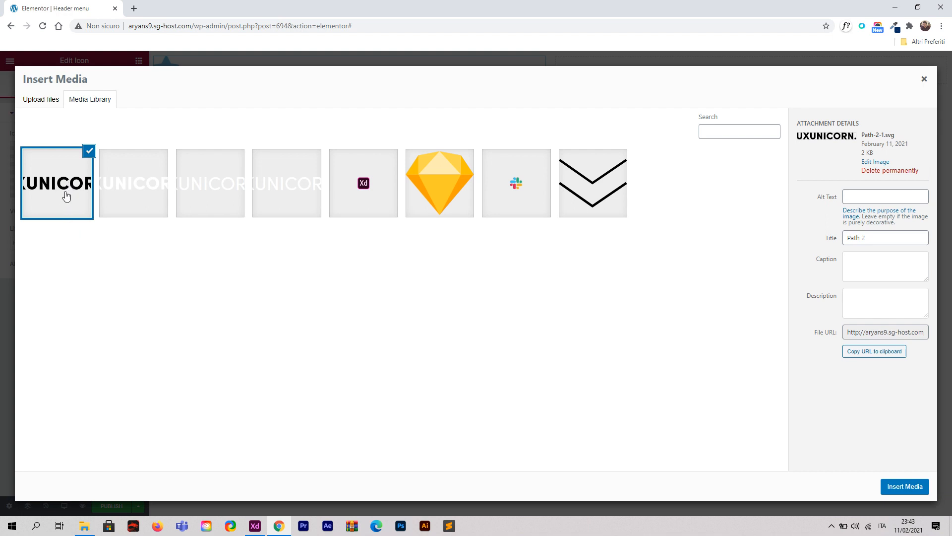
{"action": "left_click", "coordinate": [893, 490]}
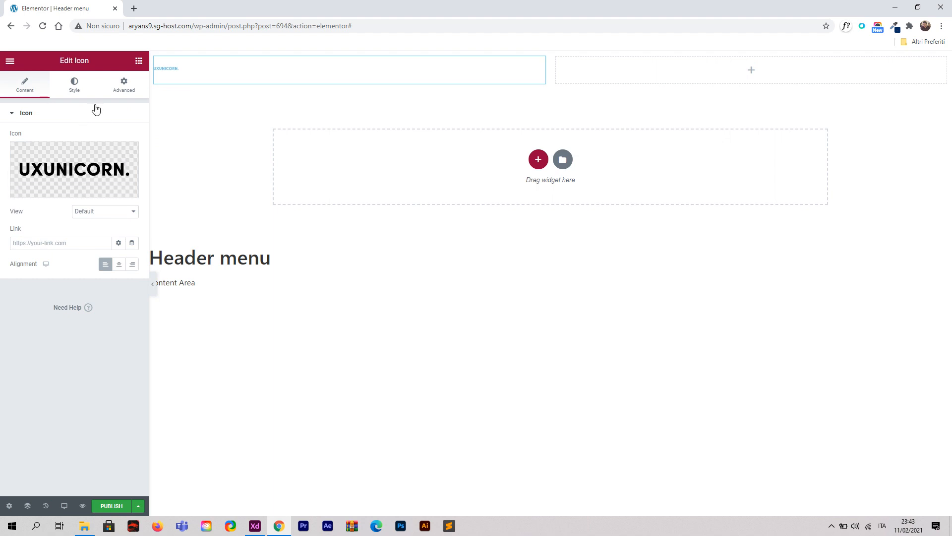
Enlarge the logo icon to size 182 and set its primary color to black, #000000.
{"action": "left_click", "coordinate": [70, 89]}
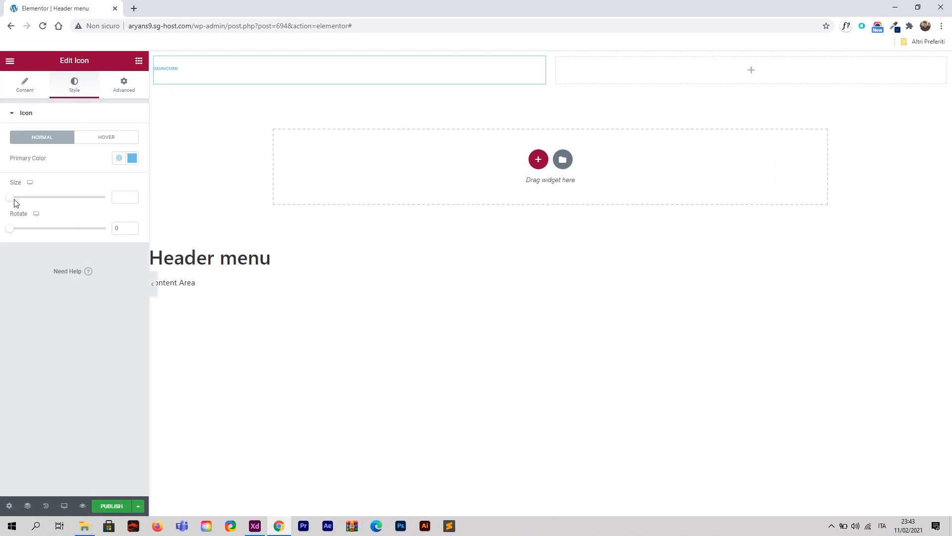
{"action": "left_click_drag", "start_coordinate": [14, 202], "coordinate": [72, 207]}
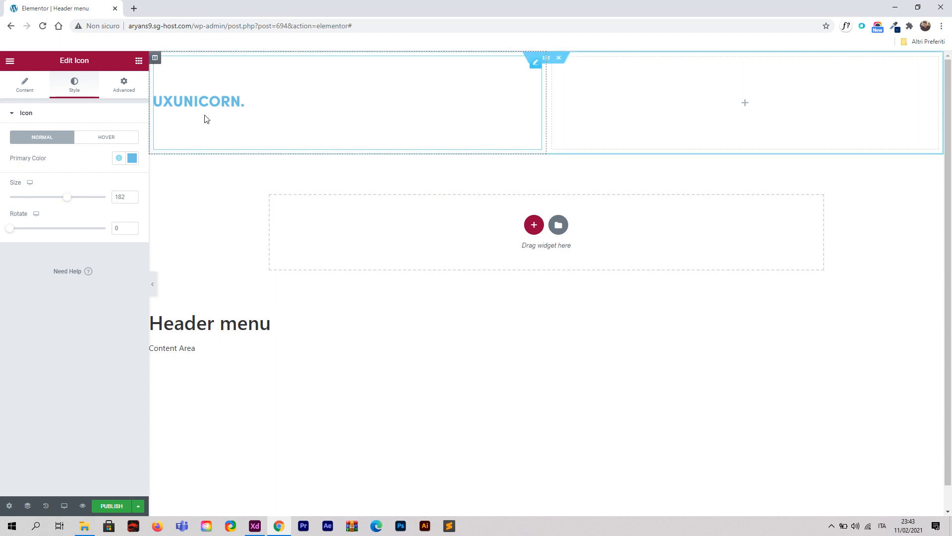
{"action": "left_click", "coordinate": [132, 158]}
{"action": "left_click_drag", "start_coordinate": [60, 218], "coordinate": [1, 300]}
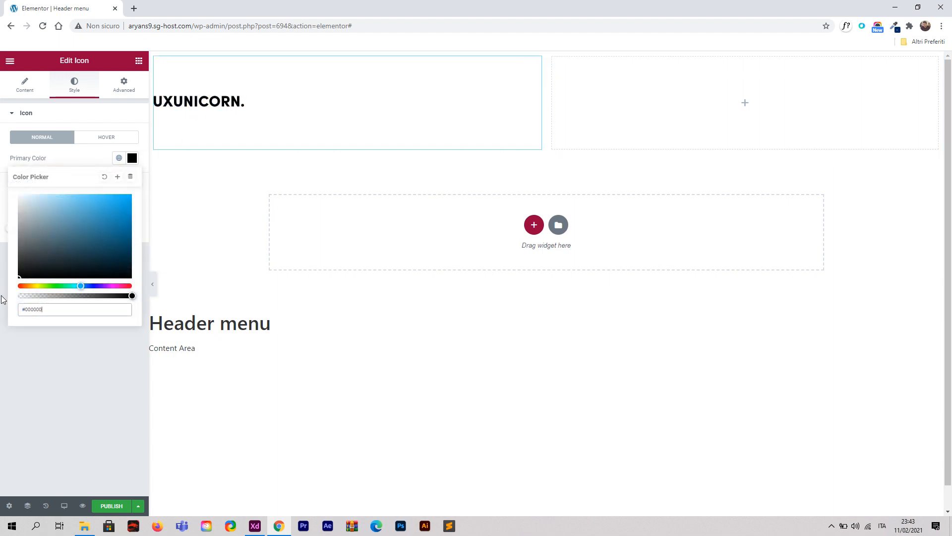
{"action": "left_click", "coordinate": [78, 160]}
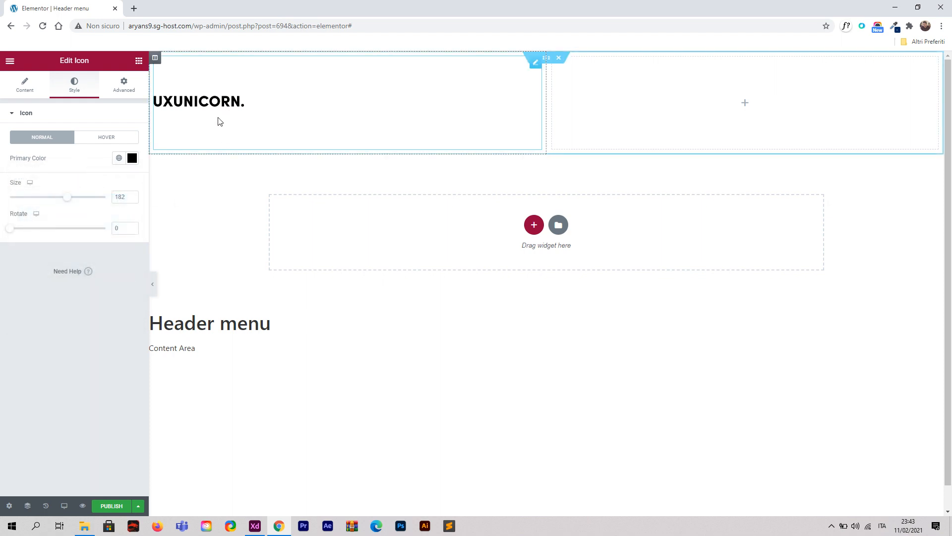
Unlink the logo icon's padding and margin sides so each can be set separately, and set the padding to 0.
{"action": "left_click", "coordinate": [124, 89]}
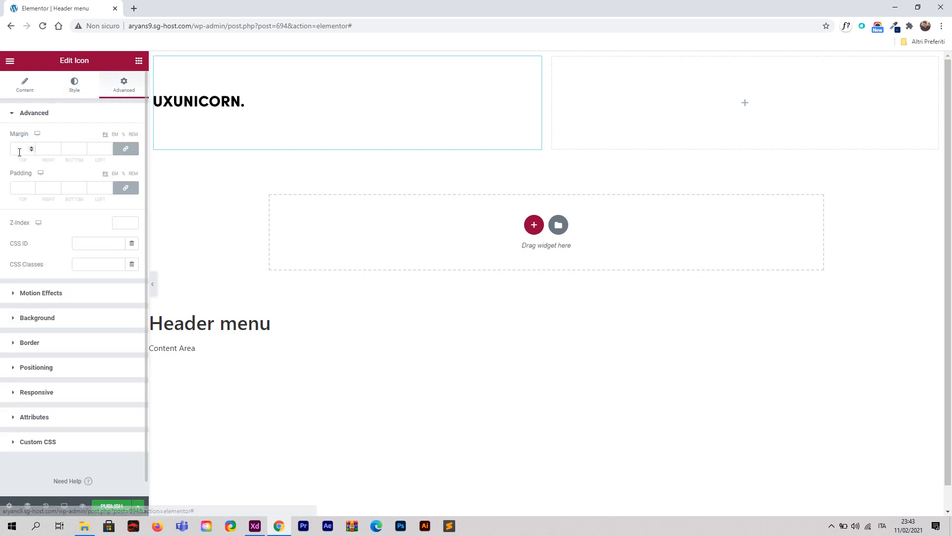
{"action": "left_click", "coordinate": [127, 191]}
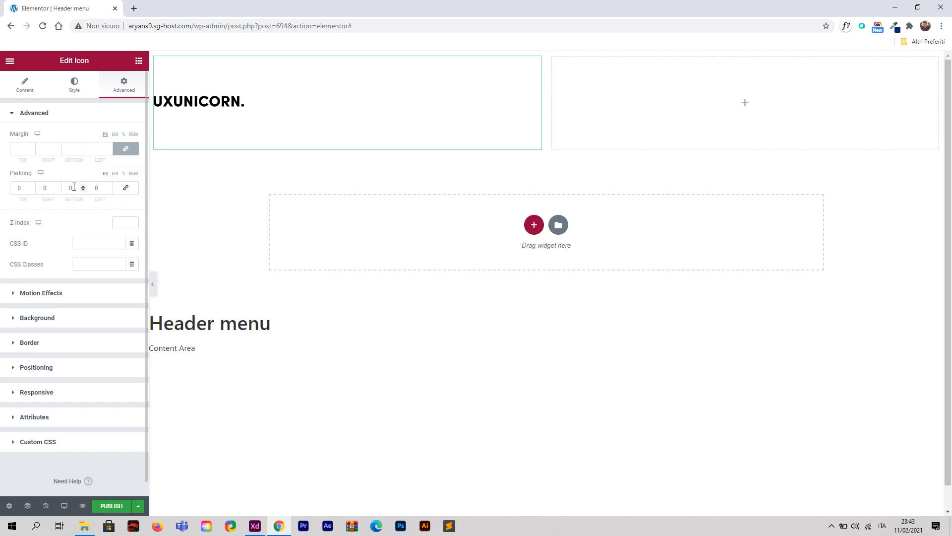
{"action": "double_click", "coordinate": [32, 190]}
{"action": "left_click_drag", "start_coordinate": [25, 188], "coordinate": [11, 189]}
{"action": "type", "text": "0"}
{"action": "left_click", "coordinate": [131, 150]}
Set the logo icon's top margin to -34 px.
{"action": "left_click", "coordinate": [31, 151]}
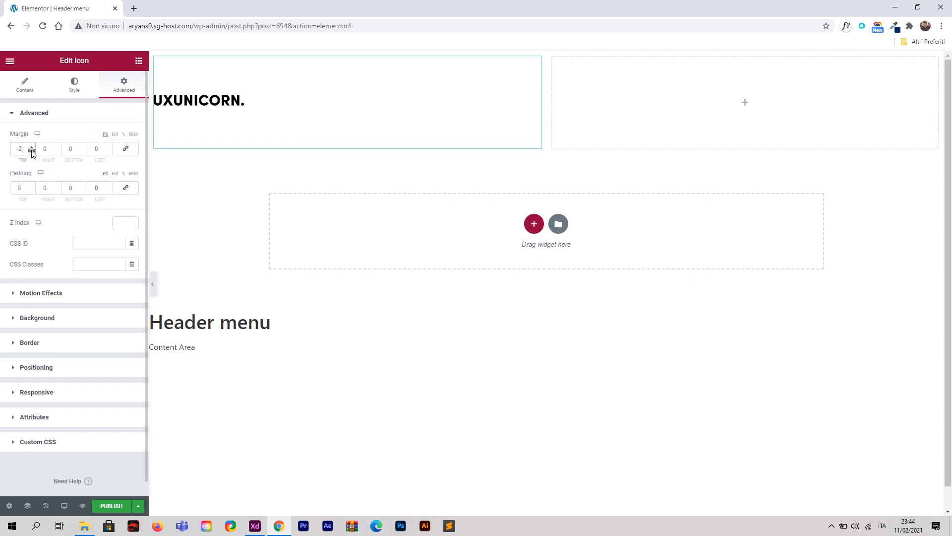
{"action": "left_click_drag", "start_coordinate": [31, 151], "coordinate": [33, 150]}
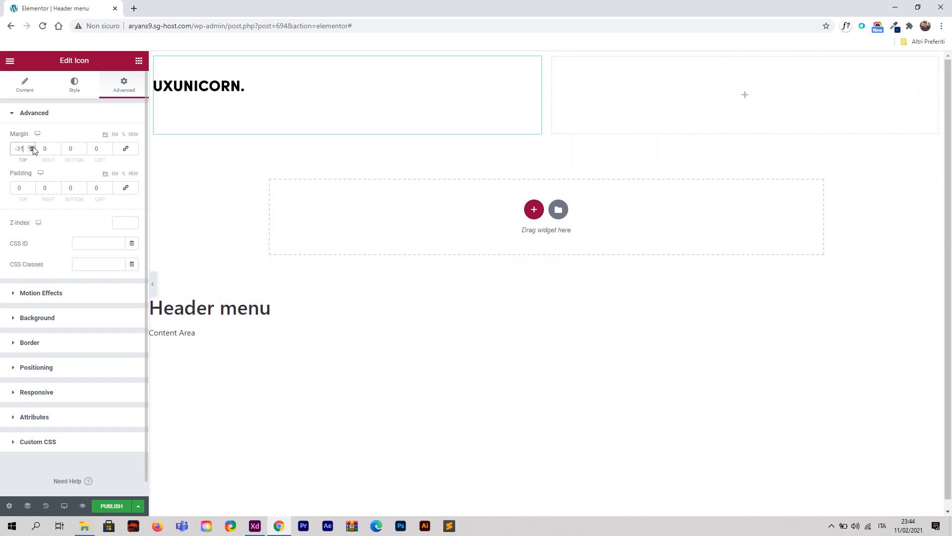
{"action": "left_click", "coordinate": [33, 154]}
{"action": "left_click", "coordinate": [33, 153]}
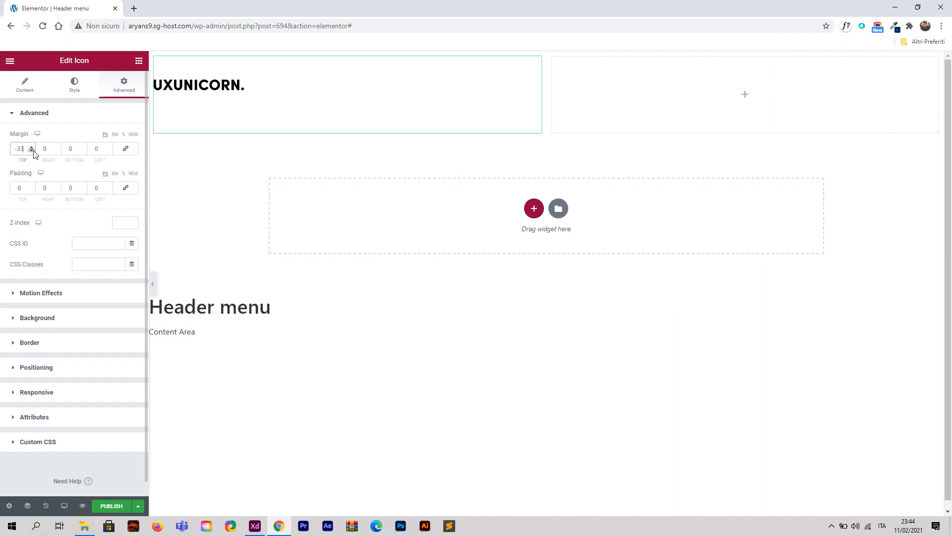
{"action": "left_click", "coordinate": [34, 154]}
{"action": "left_click", "coordinate": [32, 147]}
{"action": "left_click", "coordinate": [33, 154]}
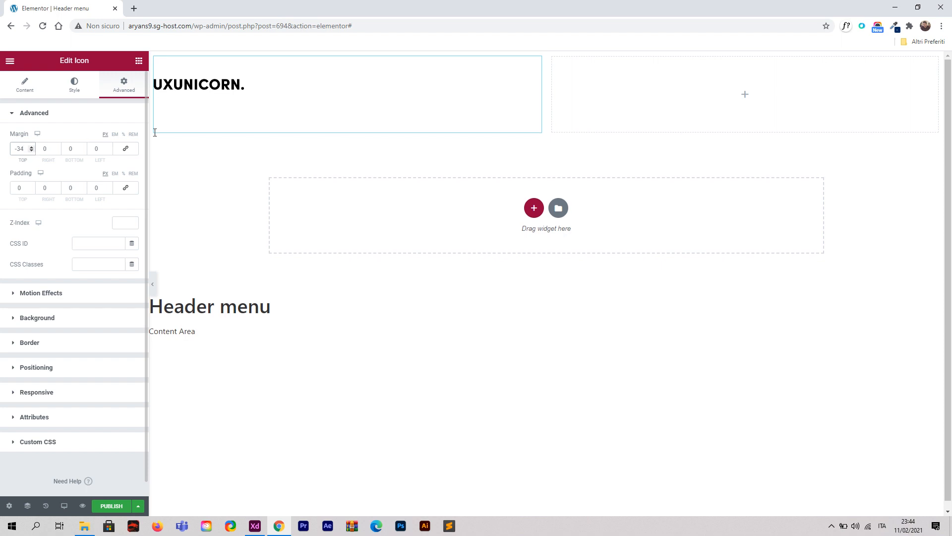
Set the logo icon's left margin to 200 px, previewing the header at full width along the way.
{"action": "left_click", "coordinate": [108, 147]}
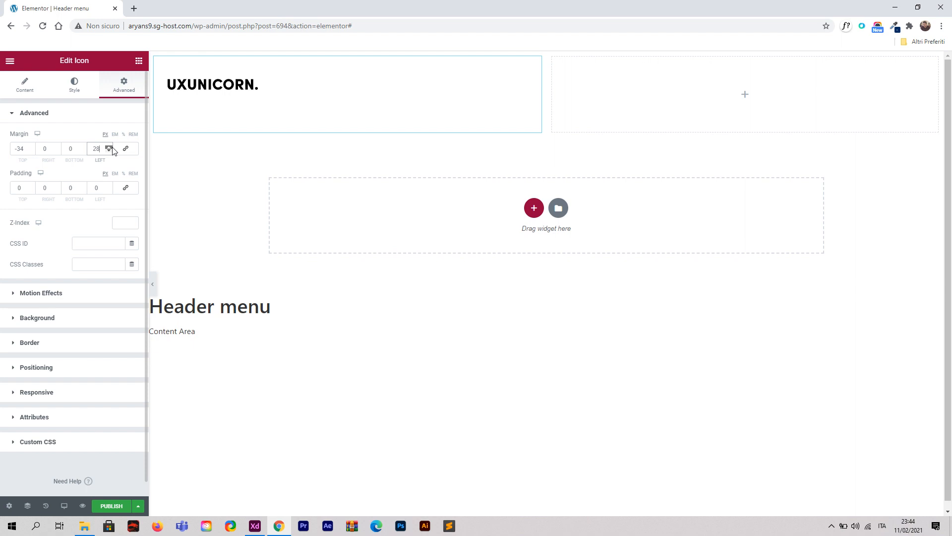
{"action": "left_click_drag", "start_coordinate": [112, 147], "coordinate": [112, 147]}
{"action": "left_click", "coordinate": [152, 283]}
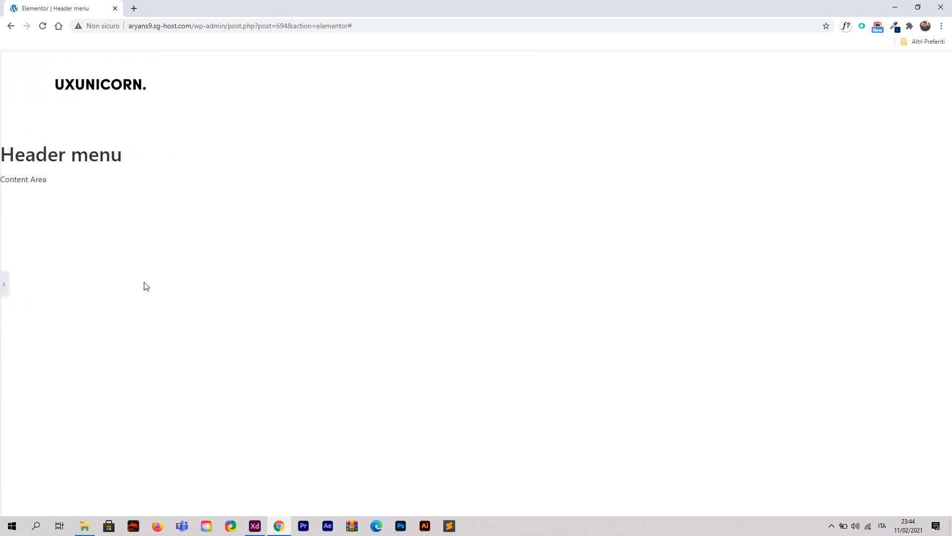
{"action": "left_click", "coordinate": [4, 284]}
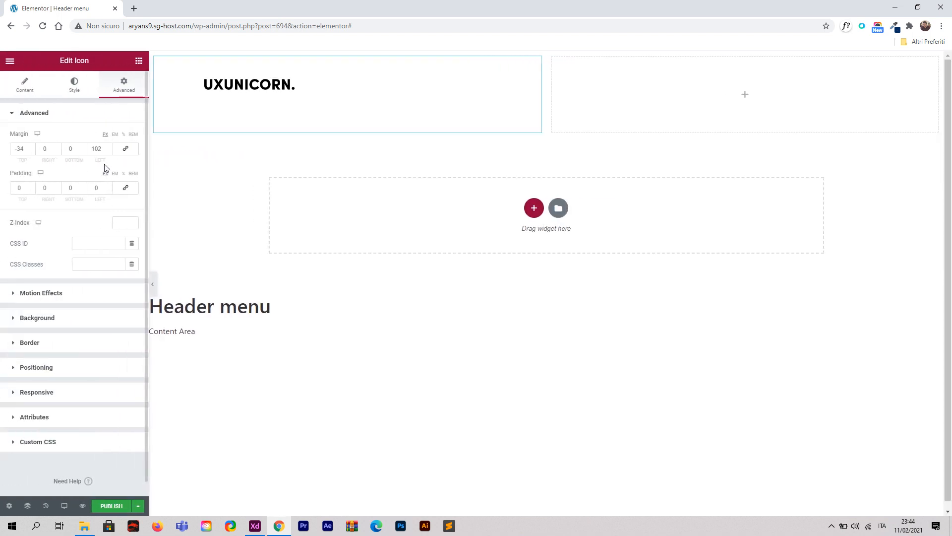
{"action": "left_click_drag", "start_coordinate": [110, 149], "coordinate": [87, 153]}
{"action": "type", "text": "200"}
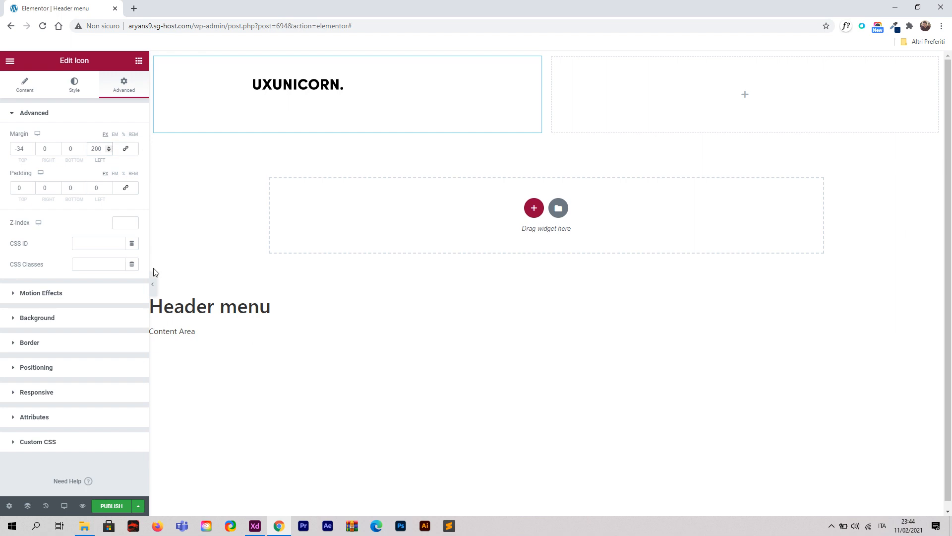
Switch the logo icon's margin unit to percent and set the top margin to -5%.
{"action": "left_click", "coordinate": [124, 134]}
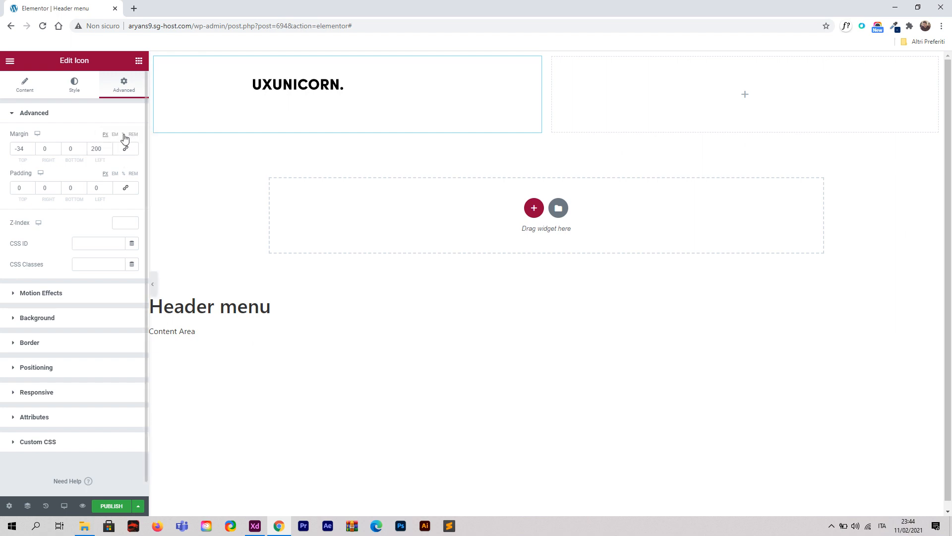
{"action": "left_click", "coordinate": [32, 151]}
{"action": "left_click", "coordinate": [32, 150]}
{"action": "left_click", "coordinate": [32, 151]}
{"action": "left_click", "coordinate": [33, 151]}
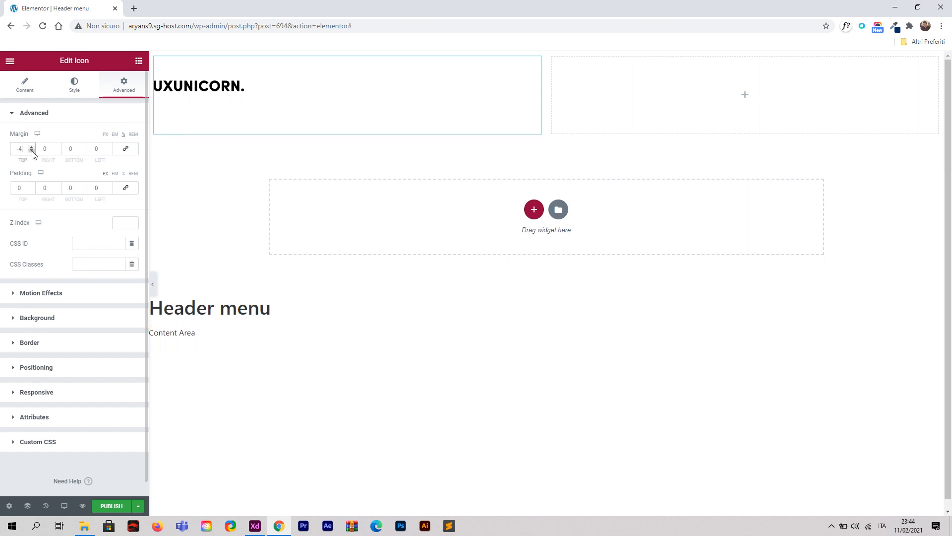
{"action": "left_click", "coordinate": [33, 151]}
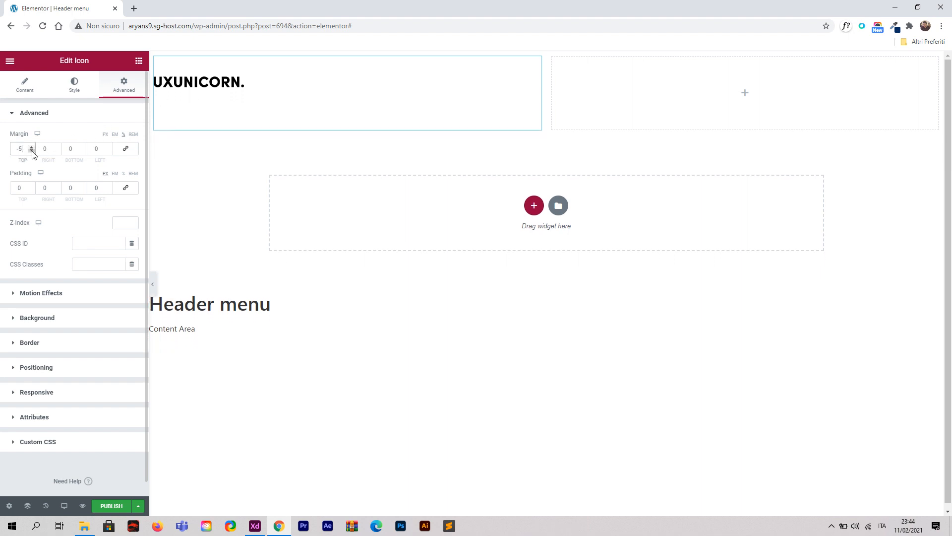
Set the logo icon's bottom margin to -9%.
{"action": "left_click", "coordinate": [84, 151]}
{"action": "left_click", "coordinate": [84, 151]}
{"action": "left_click", "coordinate": [83, 151]}
{"action": "left_click", "coordinate": [84, 151]}
{"action": "left_click", "coordinate": [84, 151]}
{"action": "left_click", "coordinate": [83, 150]}
{"action": "left_click", "coordinate": [84, 150]}
{"action": "left_click", "coordinate": [84, 151]}
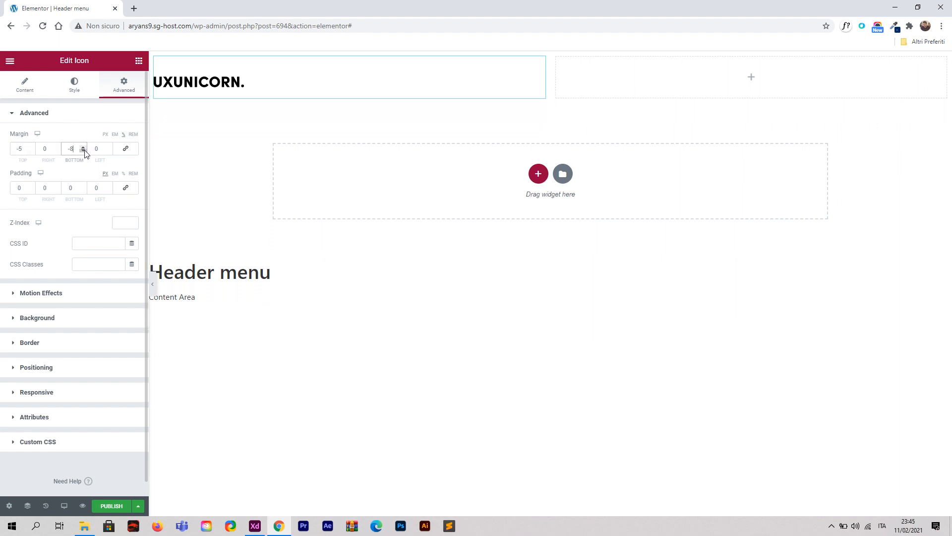
{"action": "left_click", "coordinate": [84, 151]}
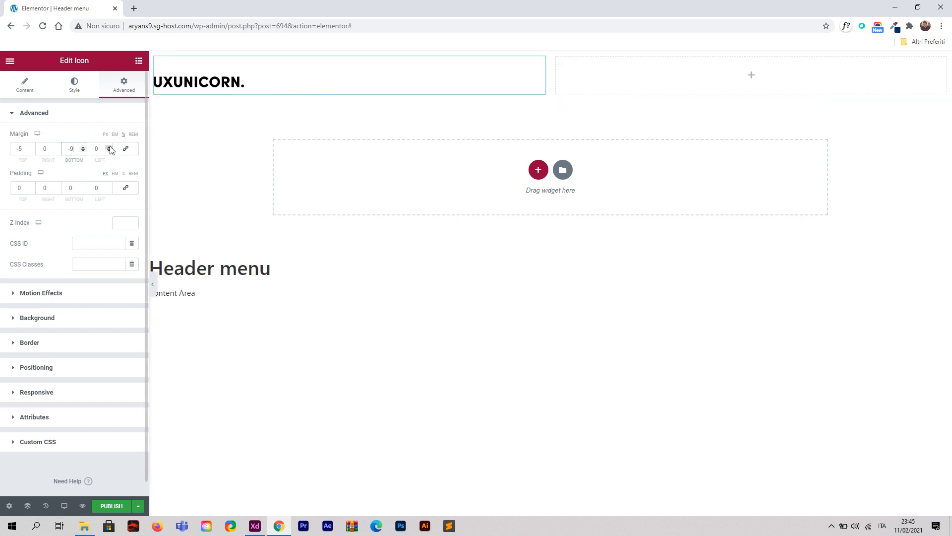
Set the logo icon's left margin to 18% and preview the header at full width.
{"action": "left_click_drag", "start_coordinate": [110, 150], "coordinate": [110, 150]}
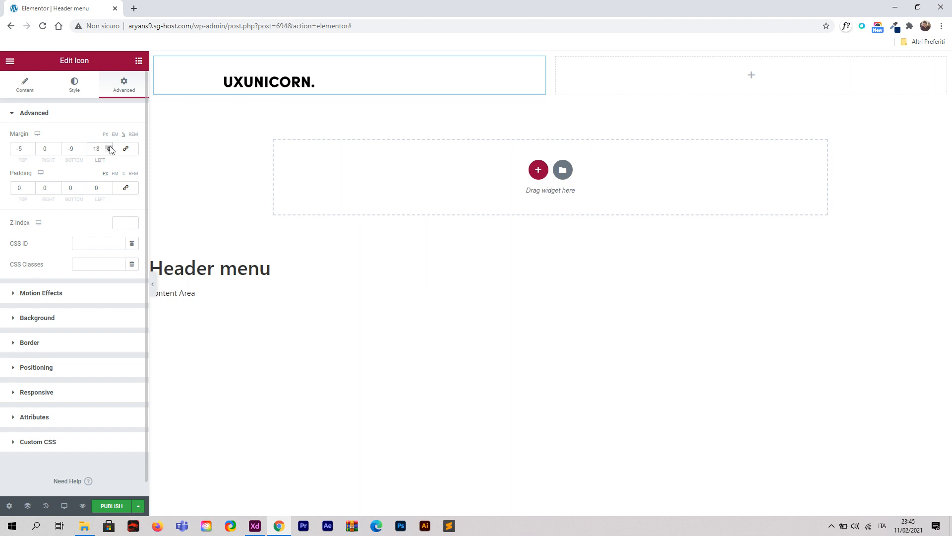
{"action": "left_click", "coordinate": [155, 287]}
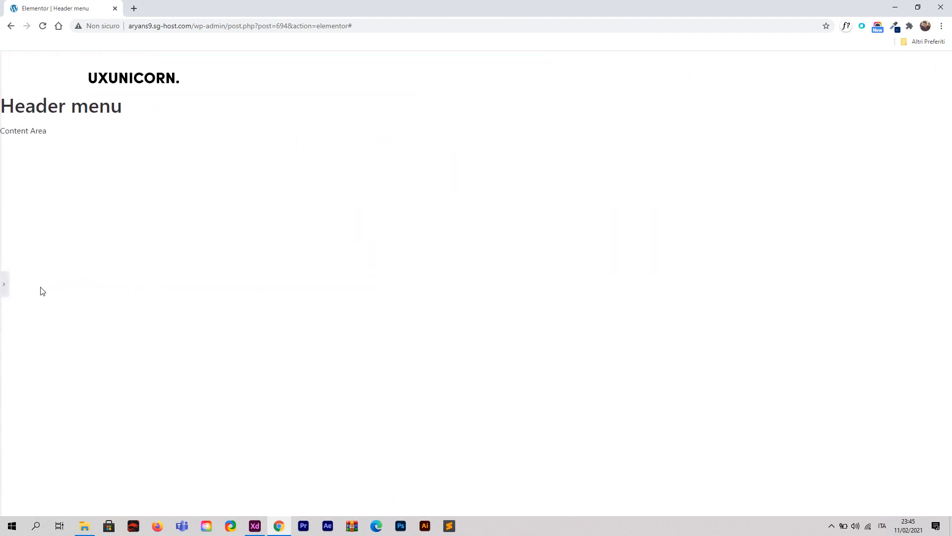
{"action": "left_click", "coordinate": [4, 285]}
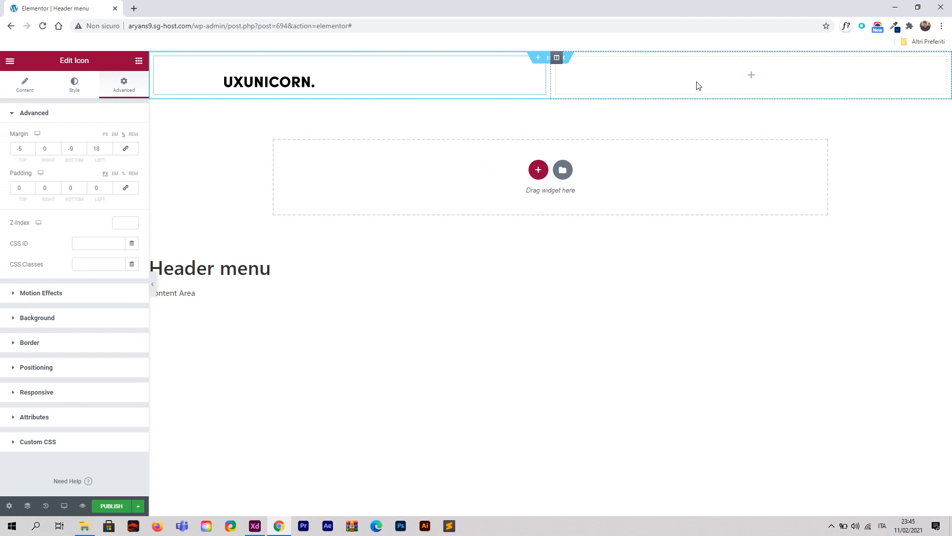
Find the Nav Menu widget and add it to the empty header column beside the logo.
{"action": "left_click", "coordinate": [10, 61]}
{"action": "left_click", "coordinate": [11, 61]}
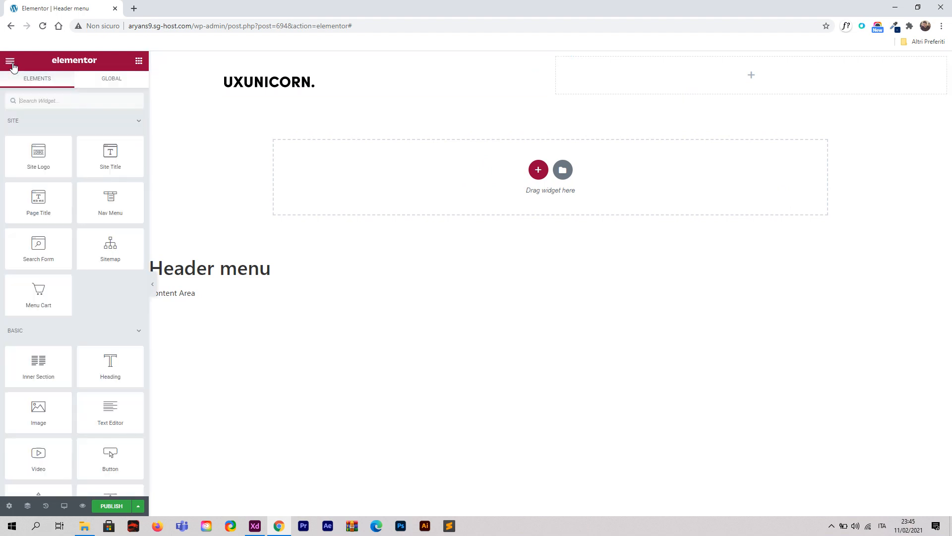
{"action": "left_click", "coordinate": [46, 101]}
{"action": "type", "text": "menu"}
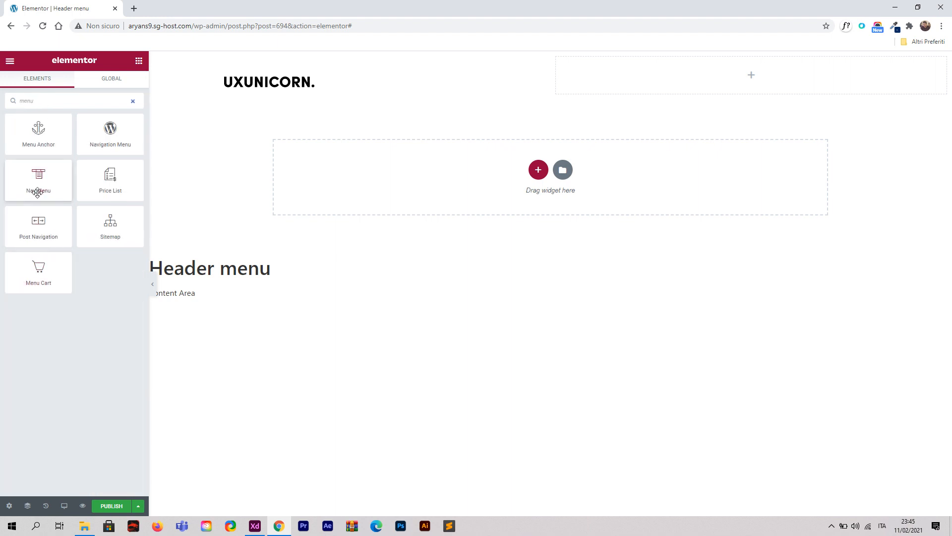
{"action": "left_click_drag", "start_coordinate": [37, 191], "coordinate": [650, 88]}
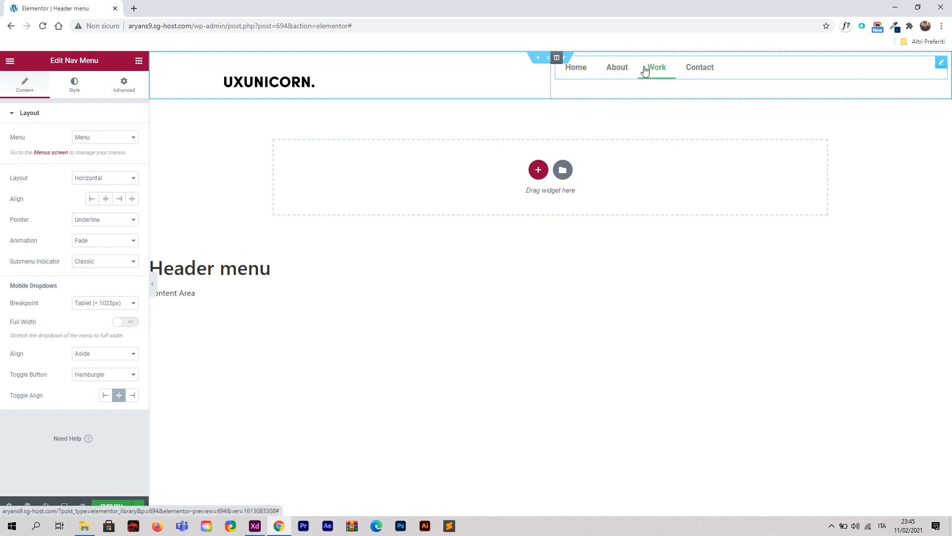
Set the vertical alignment of the header column holding the navigation menu to Middle.
{"action": "left_click", "coordinate": [556, 59]}
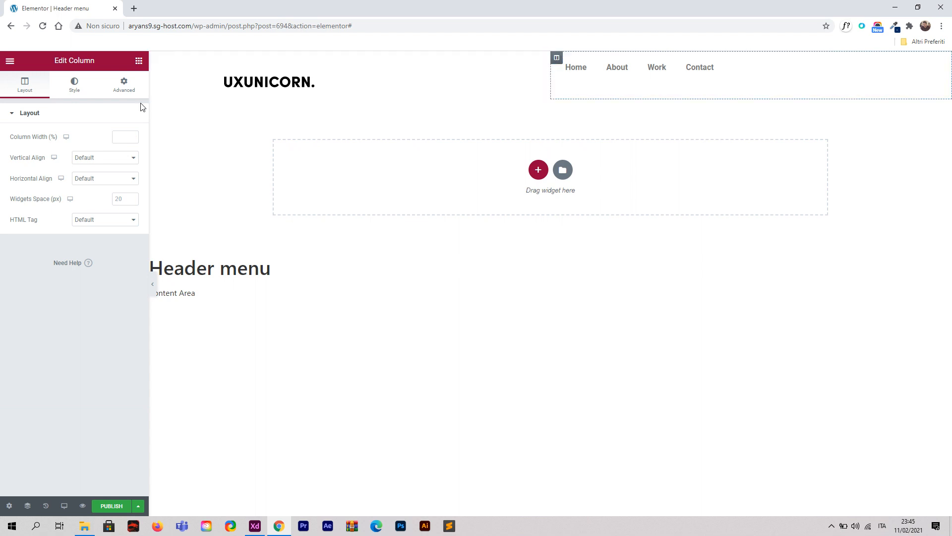
{"action": "left_click", "coordinate": [101, 159]}
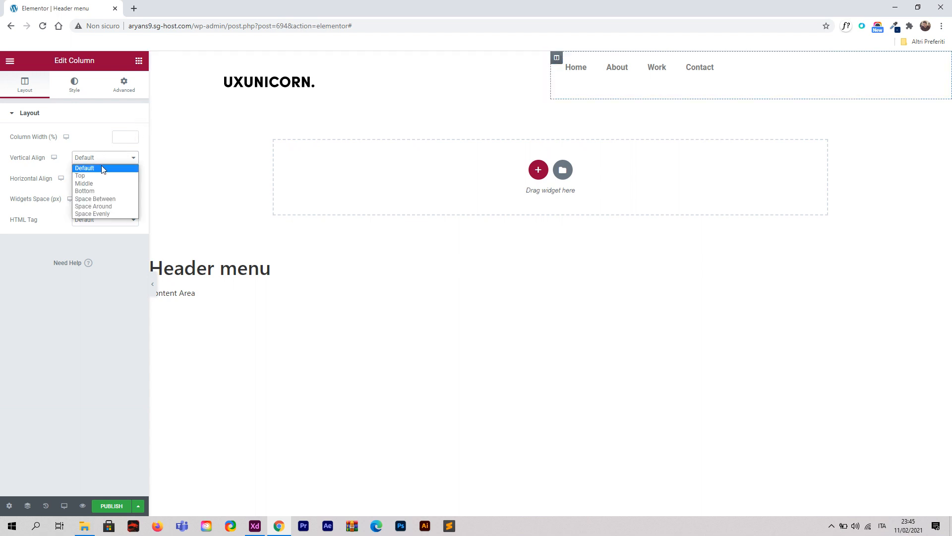
{"action": "left_click", "coordinate": [104, 184]}
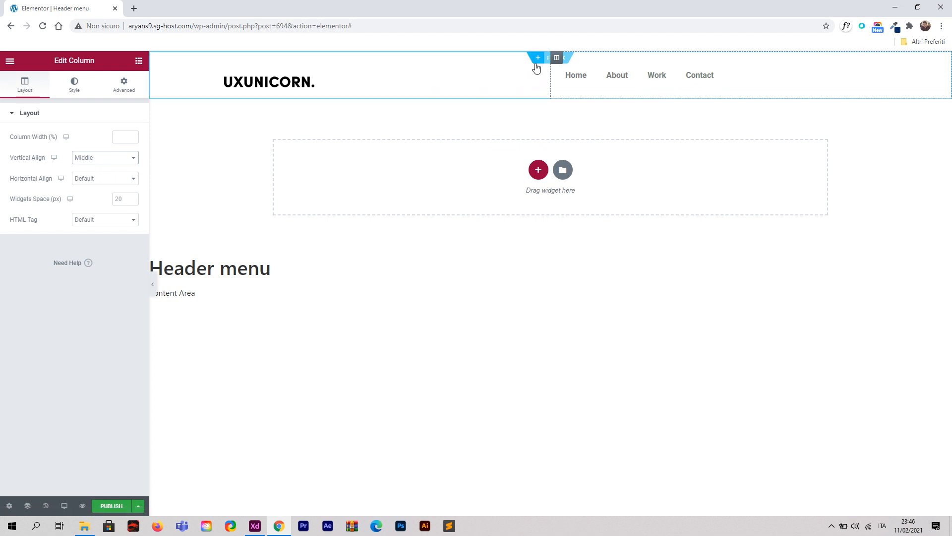
Set the logo icon's bottom margin to -6% and preview the header at full width.
{"action": "left_click", "coordinate": [299, 85]}
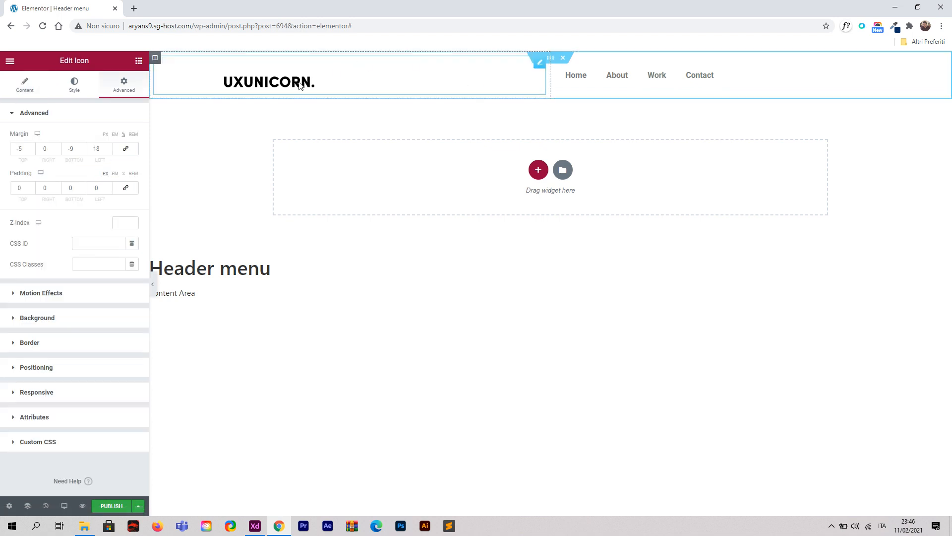
{"action": "left_click", "coordinate": [84, 149]}
{"action": "left_click", "coordinate": [84, 149]}
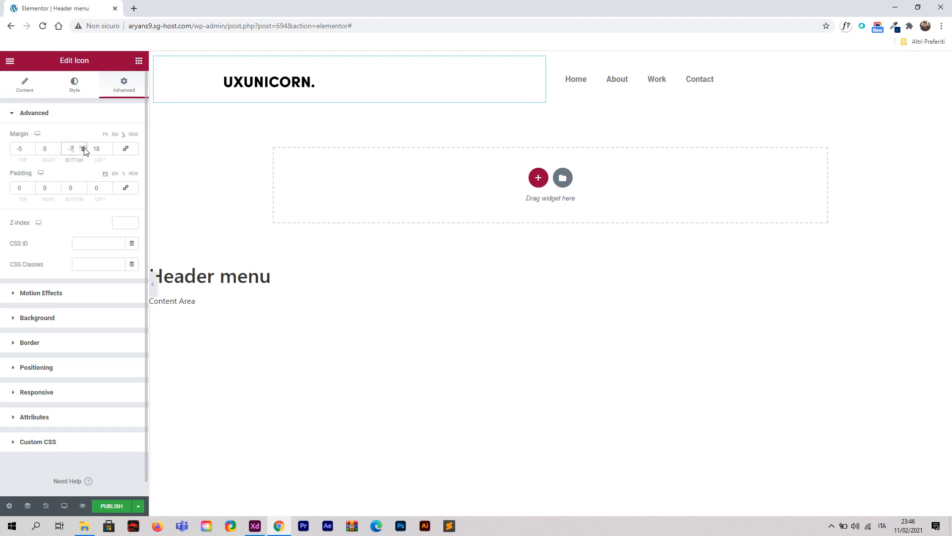
{"action": "left_click", "coordinate": [84, 148]}
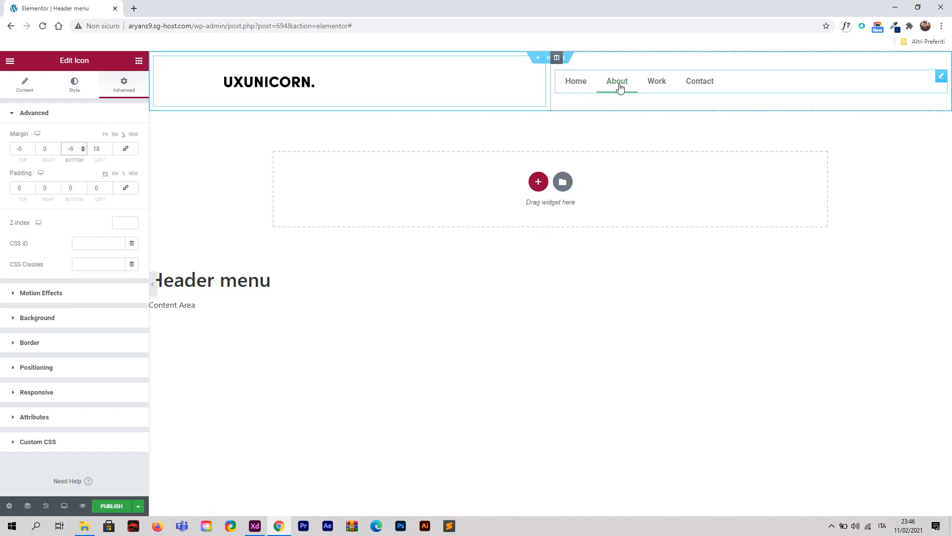
{"action": "left_click", "coordinate": [149, 283]}
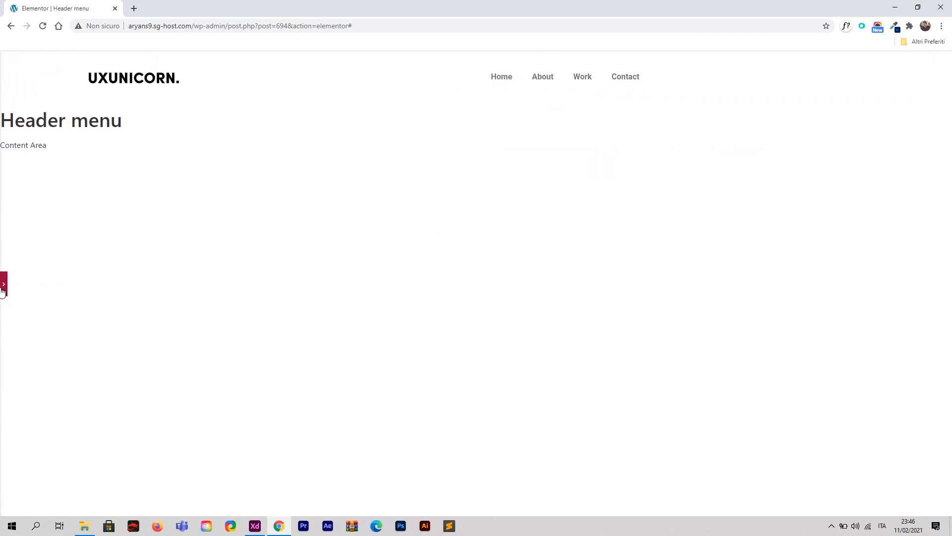
{"action": "left_click", "coordinate": [3, 292]}
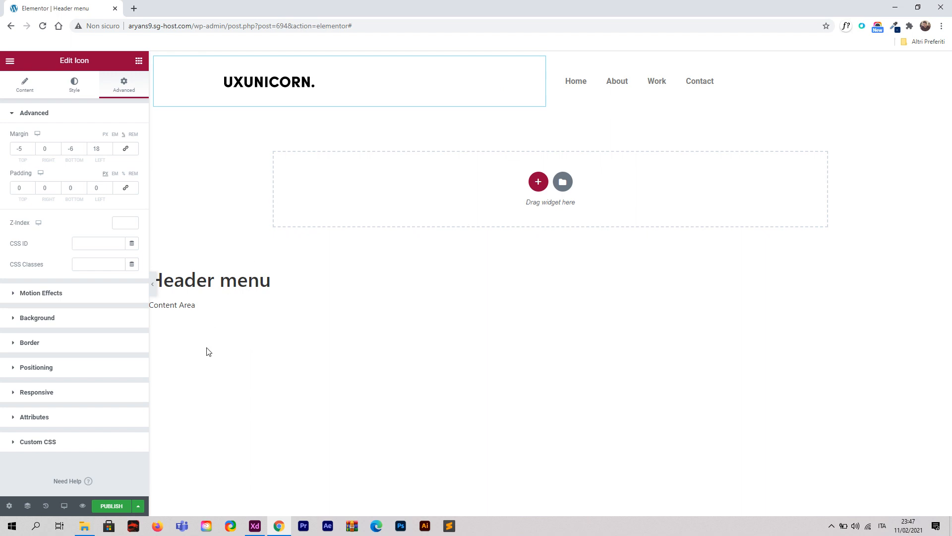
Publish the header template with the display condition Include Entire Site and view its live page.
{"action": "left_click", "coordinate": [118, 504]}
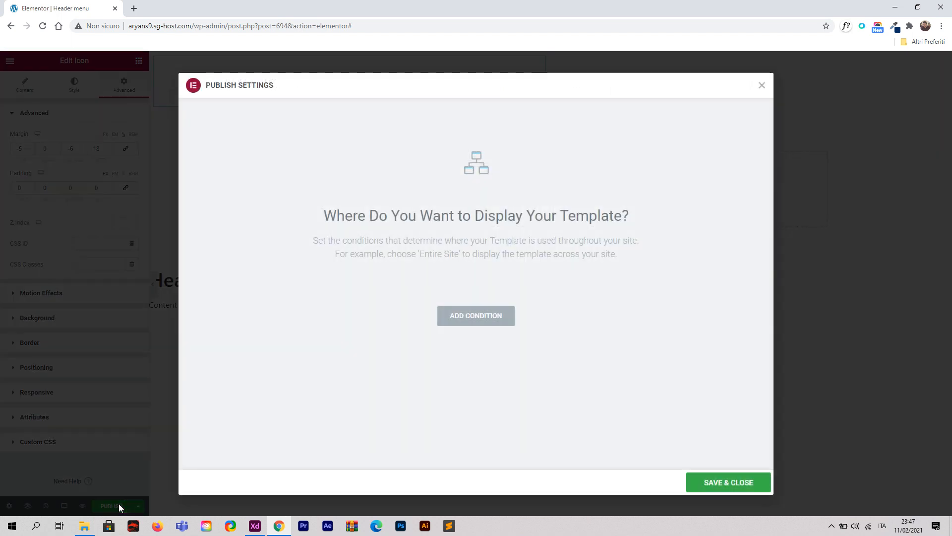
{"action": "left_click", "coordinate": [476, 319]}
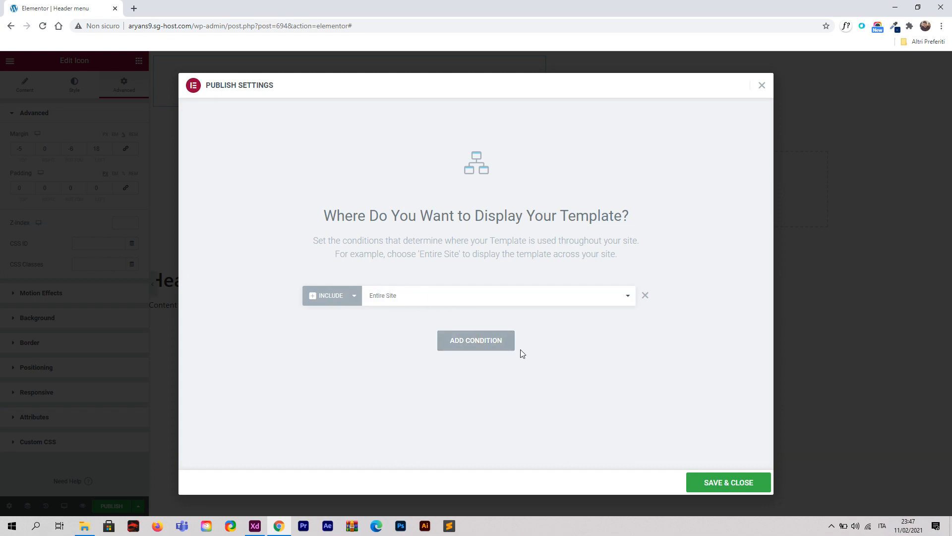
{"action": "left_click", "coordinate": [722, 482]}
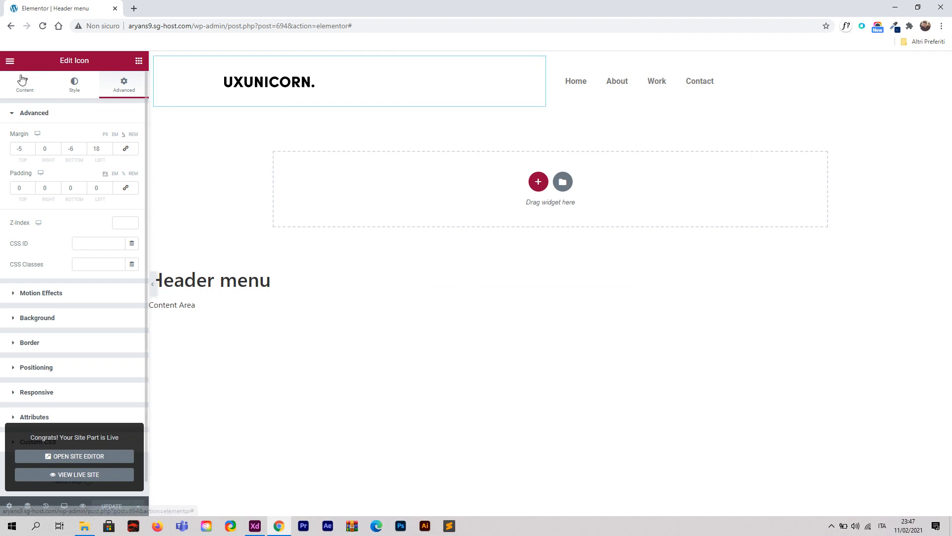
{"action": "left_click", "coordinate": [10, 61]}
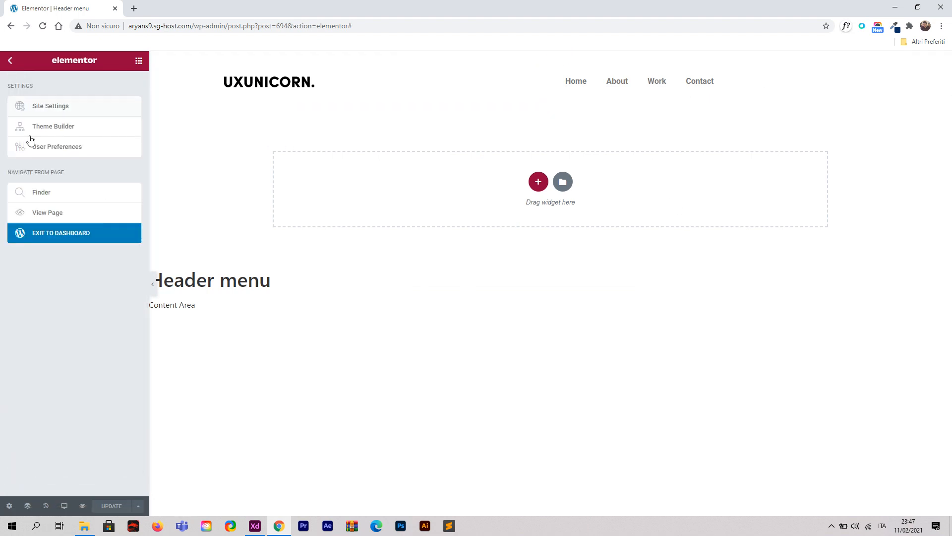
{"action": "left_click", "coordinate": [57, 214]}
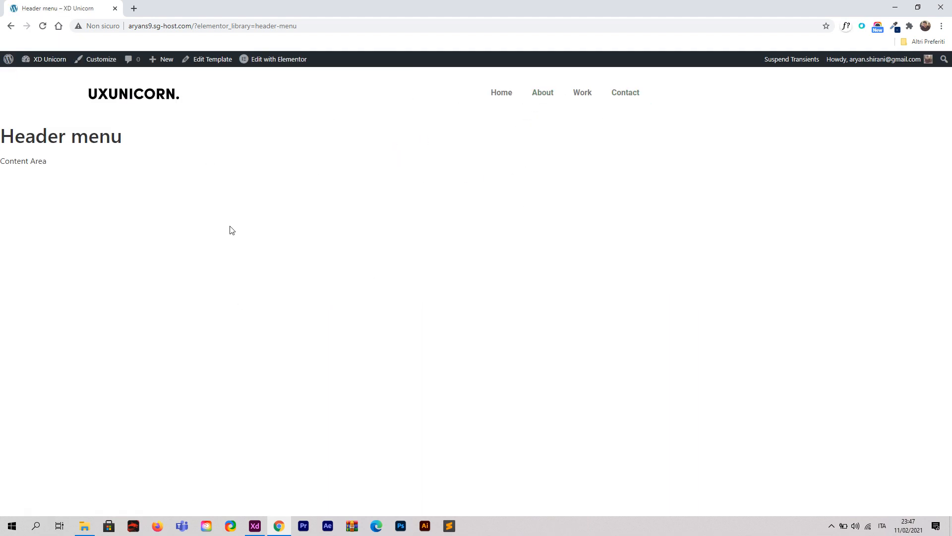
Go to the WordPress dashboard's page list and start a new page.
{"action": "left_click", "coordinate": [8, 59]}
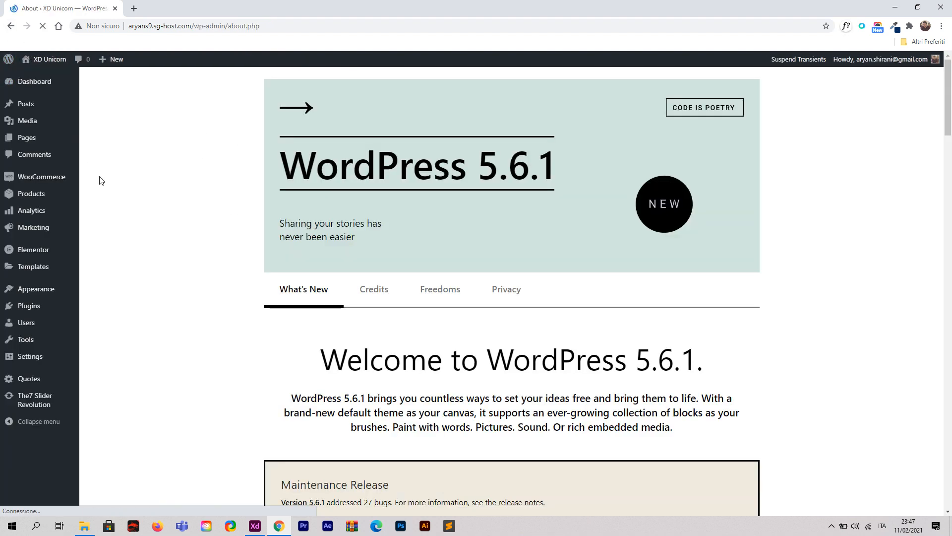
{"action": "mouse_move", "coordinate": [55, 137]}
{"action": "left_click", "coordinate": [96, 141]}
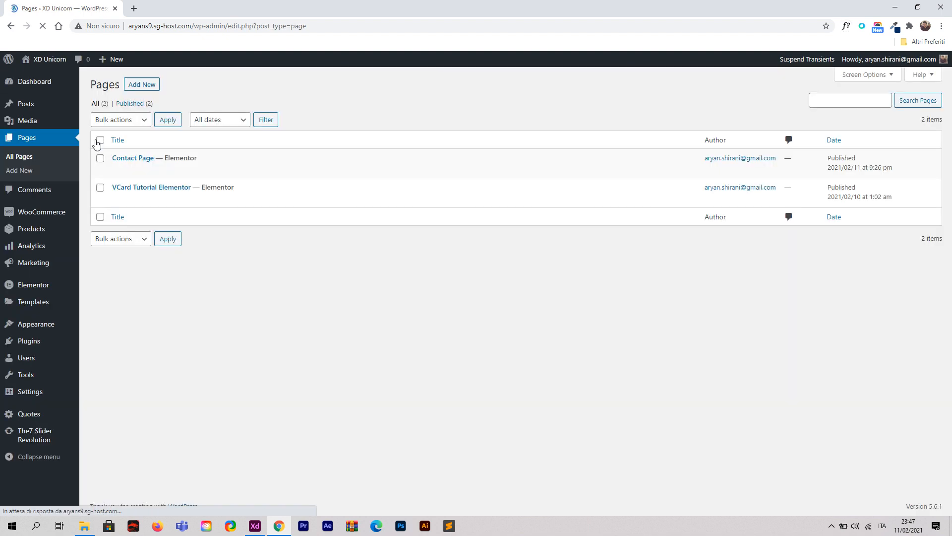
{"action": "left_click", "coordinate": [142, 85]}
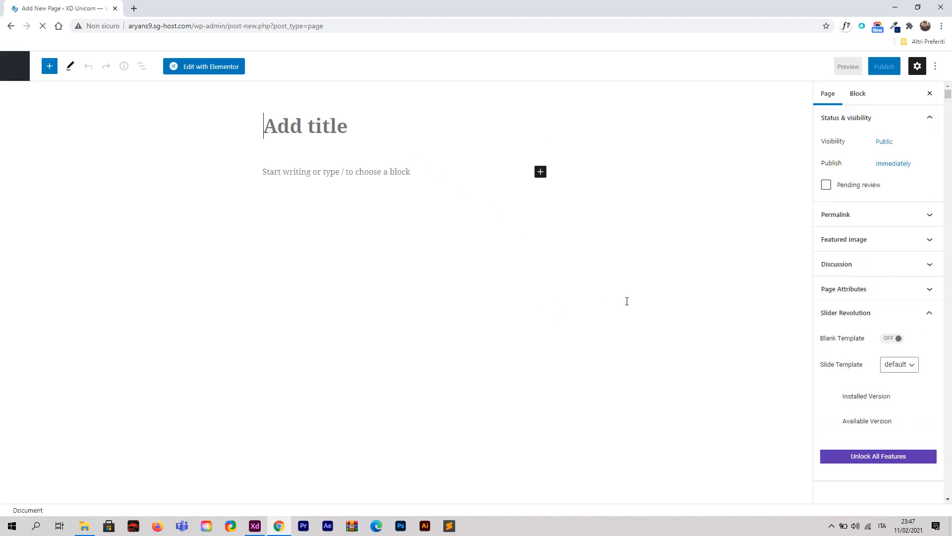
{"action": "type", "text": "Homepa"}
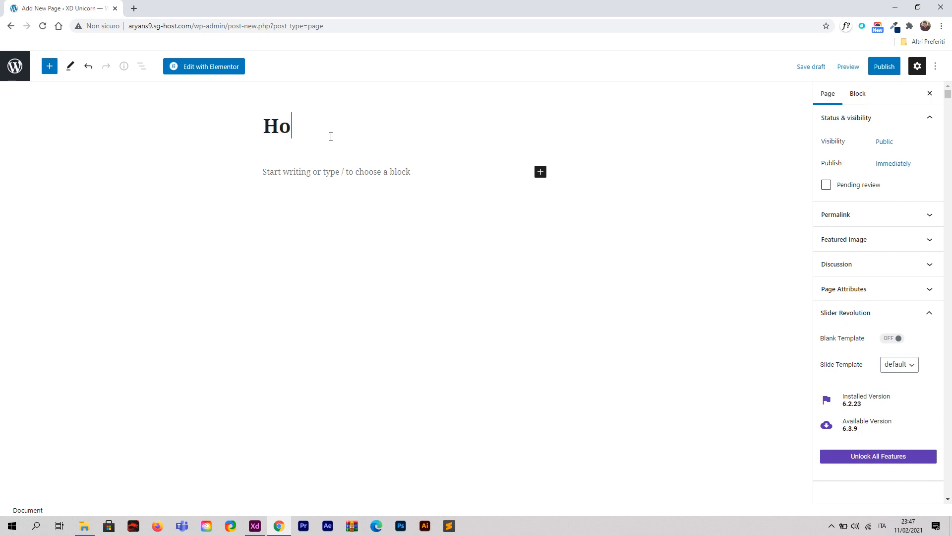
{"action": "key", "text": "BackSpace"}
{"action": "key", "text": "BackSpace"}
{"action": "key", "text": "BackSpace"}
{"action": "key", "text": "BackSpace"}
{"action": "key", "text": "BackSpace"}
{"action": "key", "text": "BackSpace"}
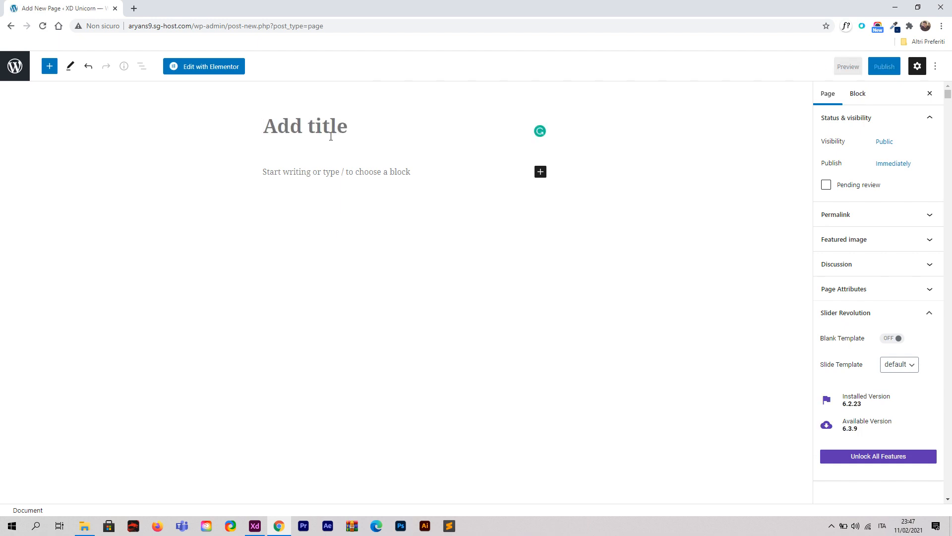
Title the new page "Creative homepage" and open it for editing with Elementor.
{"action": "type", "text": "Creative ho"}
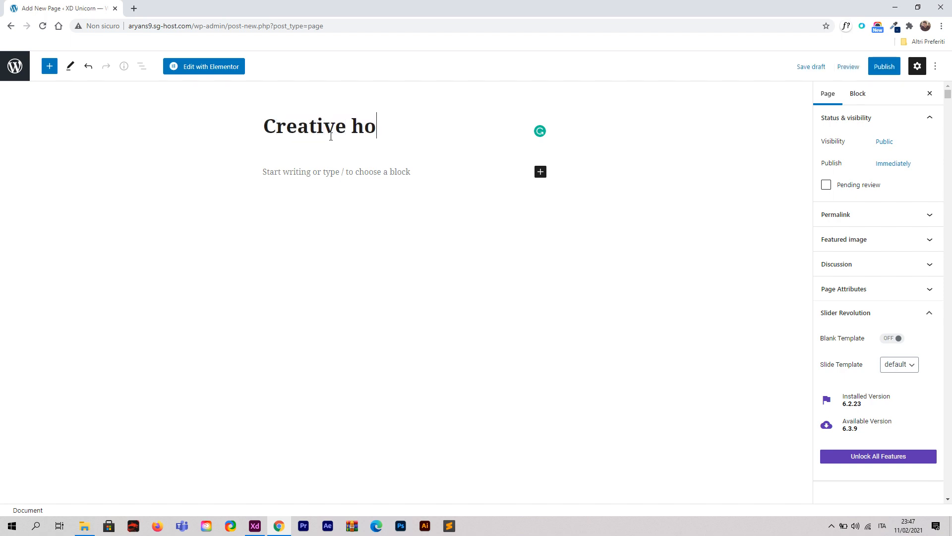
{"action": "type", "text": "mepage"}
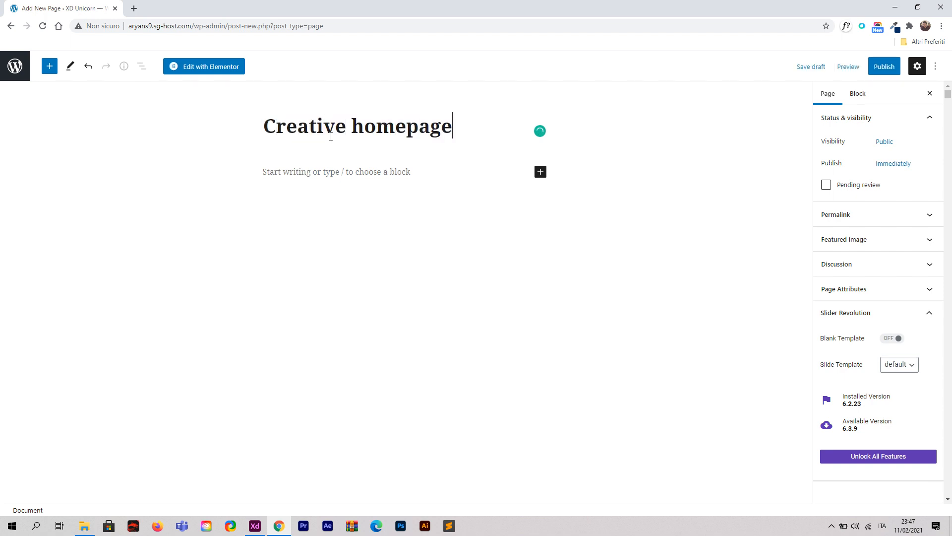
{"action": "left_click", "coordinate": [214, 73]}
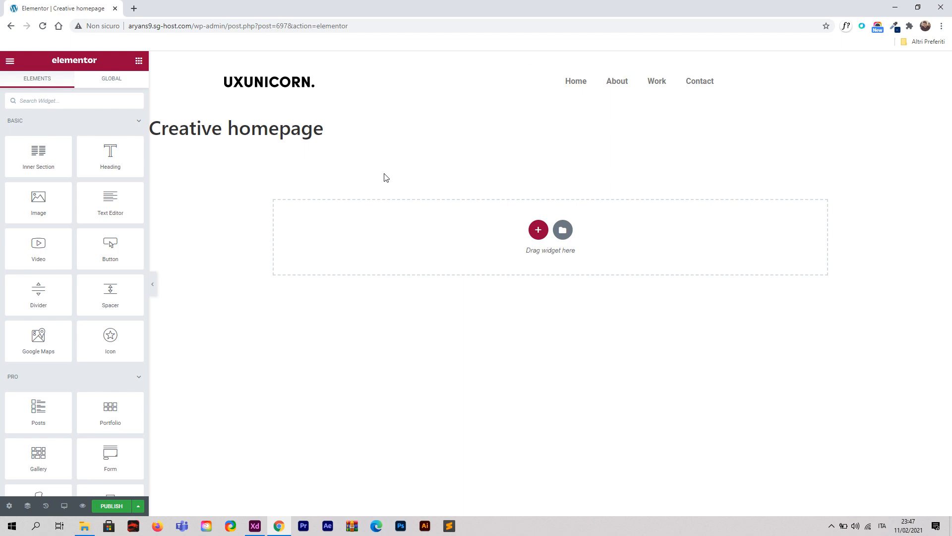
Set the page layout of Creative homepage to Elementor Full Width.
{"action": "left_click", "coordinate": [9, 506]}
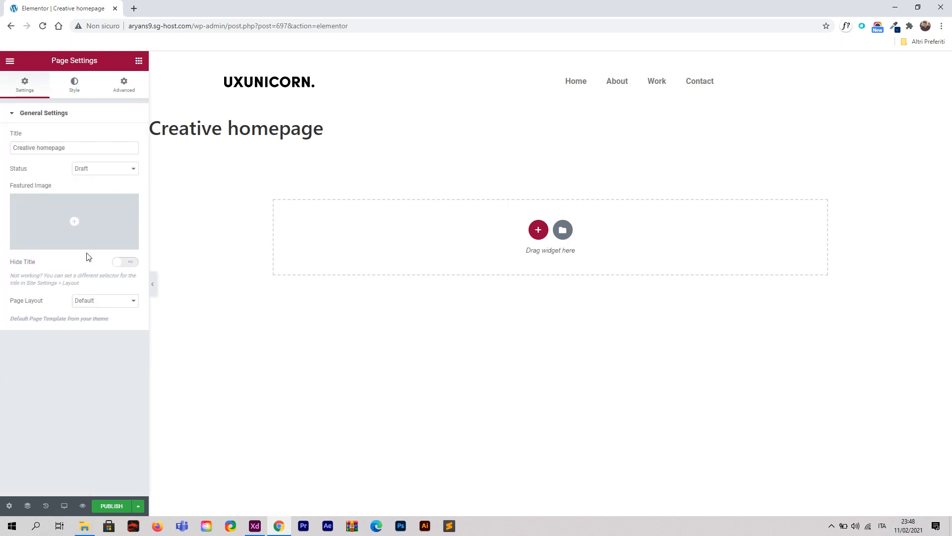
{"action": "left_click", "coordinate": [73, 300]}
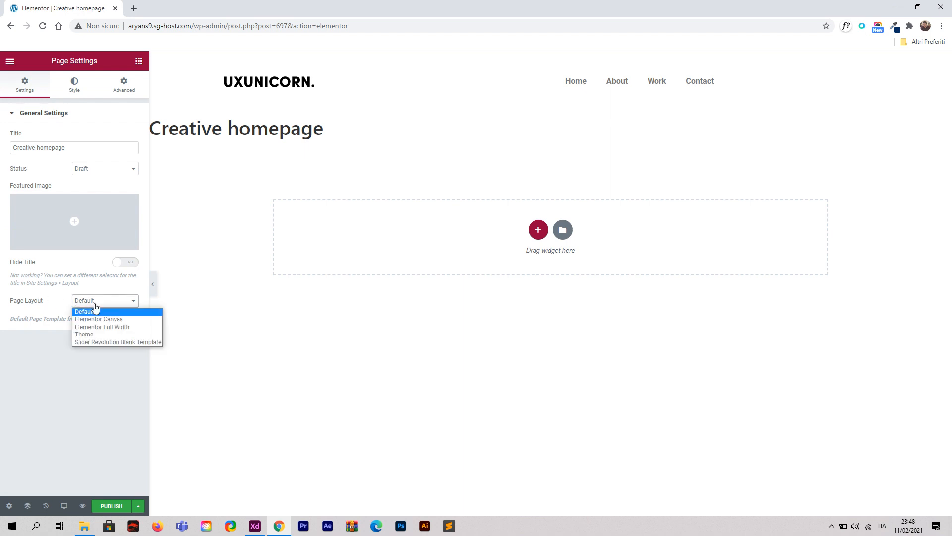
{"action": "left_click", "coordinate": [97, 328]}
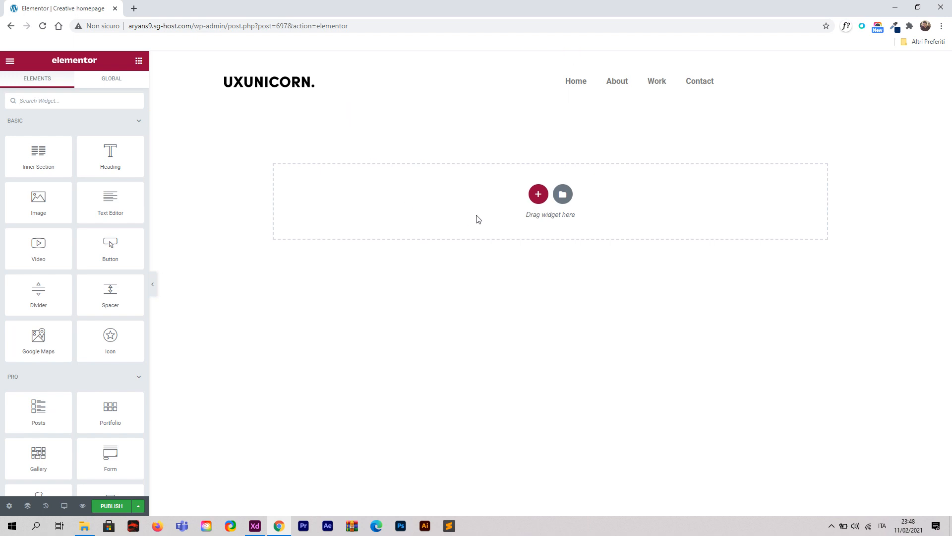
Add a single-column section below the header and place a Heading widget in it.
{"action": "left_click", "coordinate": [538, 194]}
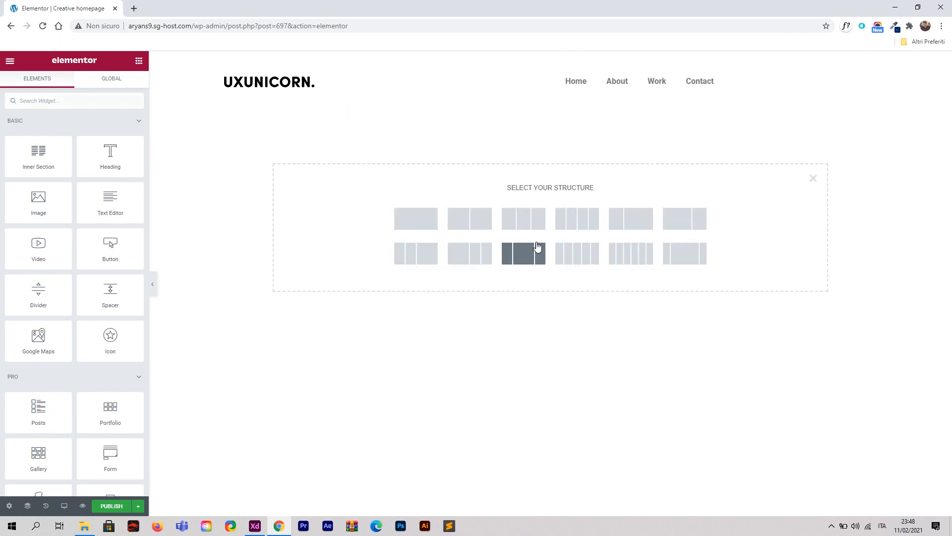
{"action": "left_click", "coordinate": [420, 220]}
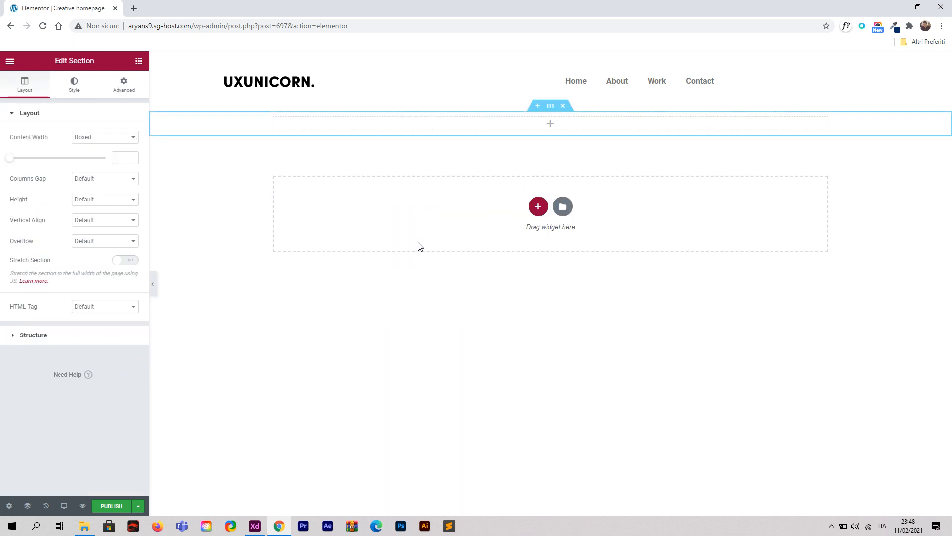
{"action": "left_click", "coordinate": [10, 61]}
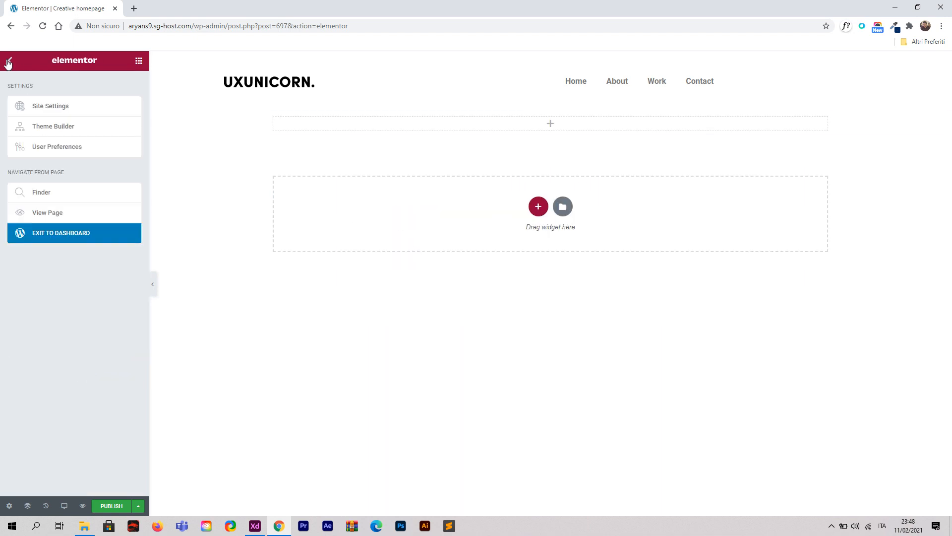
{"action": "left_click", "coordinate": [8, 62]}
{"action": "left_click_drag", "start_coordinate": [89, 156], "coordinate": [387, 133]}
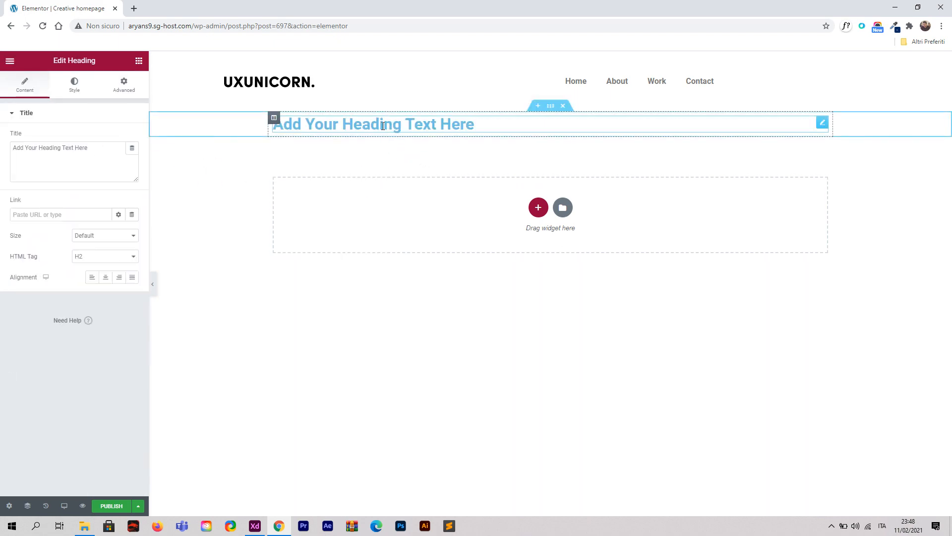
Switch to Adobe XD, take the greeting line above "UI/UX Designer", and enter it as the heading's title back in Elementor.
{"action": "left_click", "coordinate": [255, 525]}
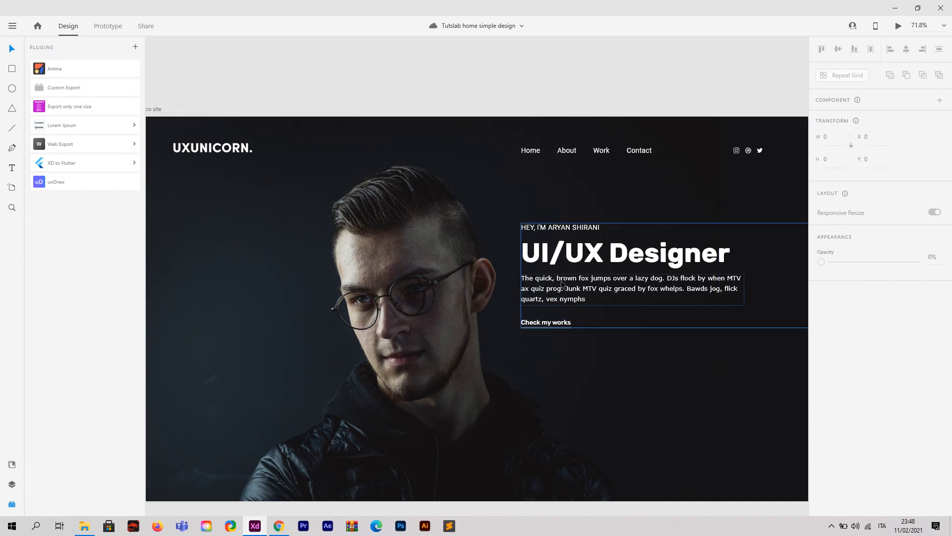
{"action": "scroll", "coordinate": [541, 228], "scroll_direction": "up", "scroll_amount": 3}
{"action": "double_click", "coordinate": [548, 228]}
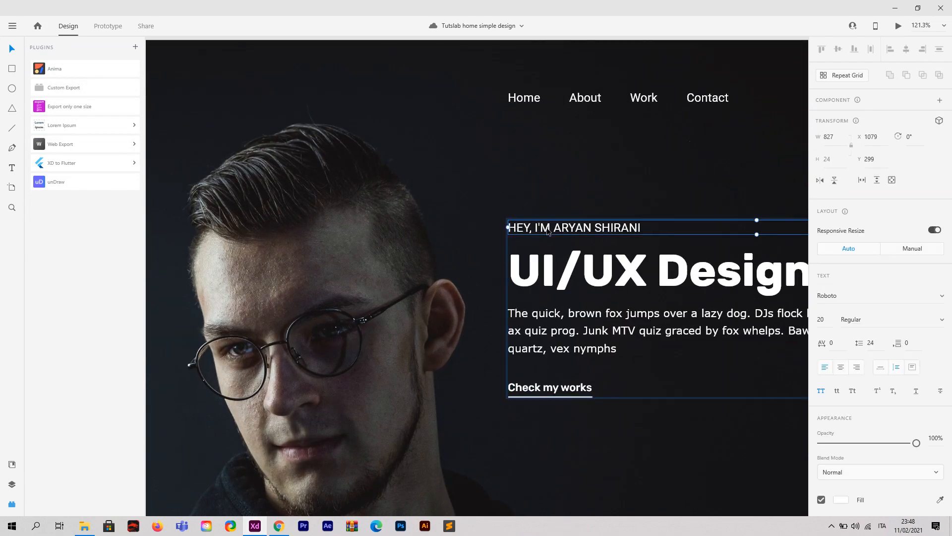
{"action": "double_click", "coordinate": [548, 228]}
{"action": "key", "text": "ctrl+a"}
{"action": "key", "text": "Escape"}
{"action": "left_click", "coordinate": [279, 526]}
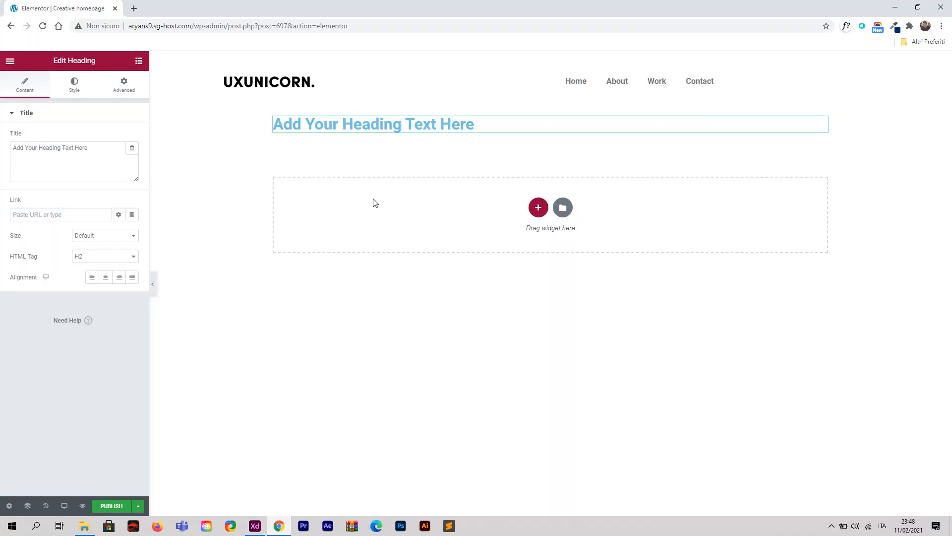
{"action": "left_click", "coordinate": [97, 151]}
{"action": "type", "text": "hey, i'm Aryan Shirani"}
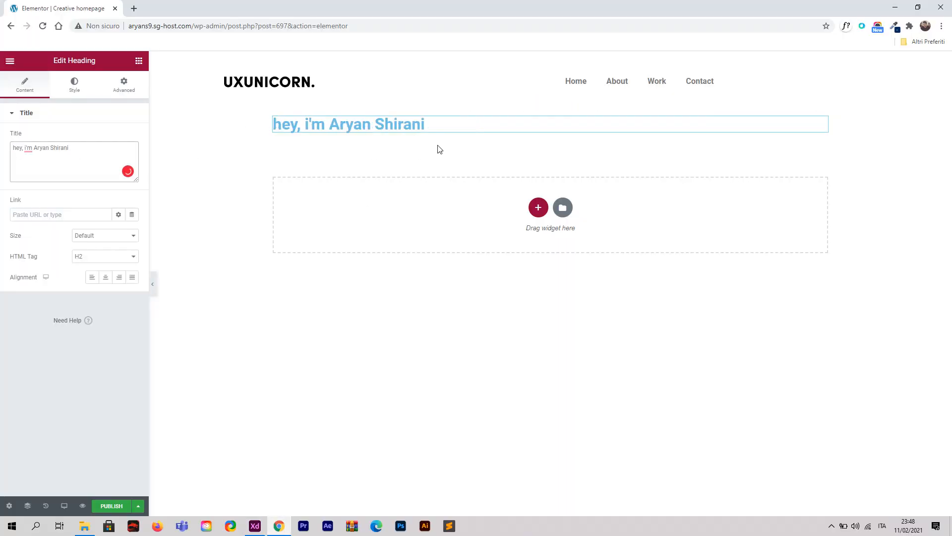
Duplicate the greeting heading, then switch to Adobe XD and copy the "UI/UX Designer" title text.
{"action": "right_click", "coordinate": [821, 127]}
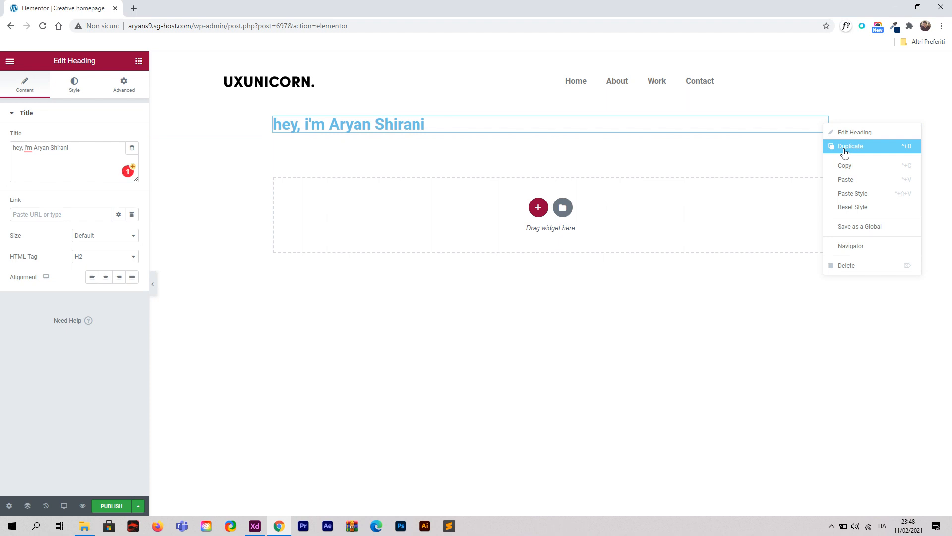
{"action": "left_click", "coordinate": [845, 152]}
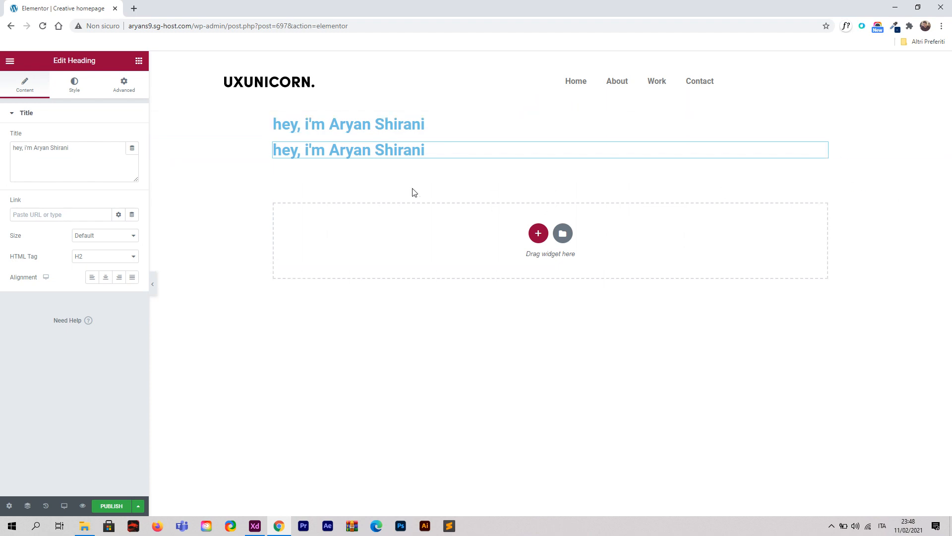
{"action": "left_click", "coordinate": [254, 527]}
{"action": "left_click", "coordinate": [596, 246]}
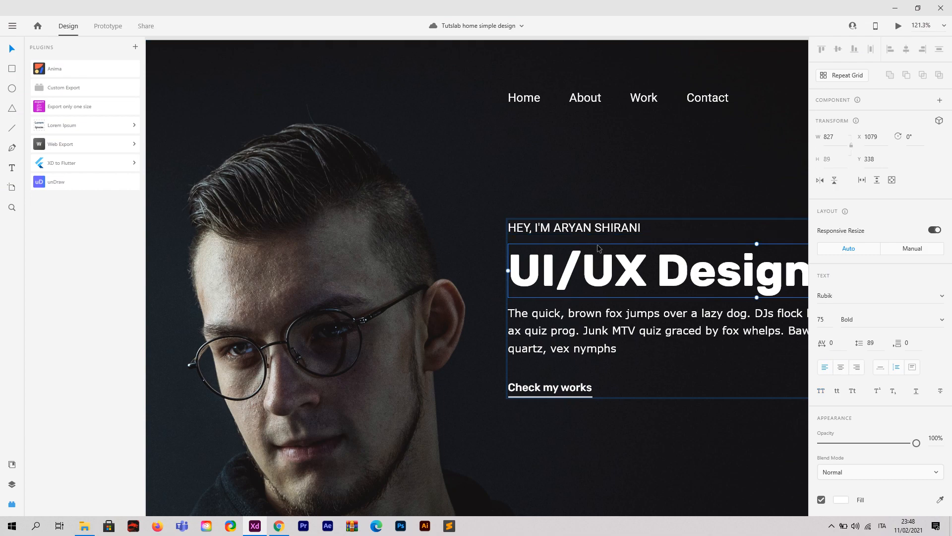
{"action": "scroll", "coordinate": [353, 263], "scroll_direction": "down", "scroll_amount": 3}
{"action": "scroll", "coordinate": [581, 275], "scroll_direction": "up", "scroll_amount": 1}
{"action": "double_click", "coordinate": [571, 272]}
{"action": "key", "text": "ctrl+c"}
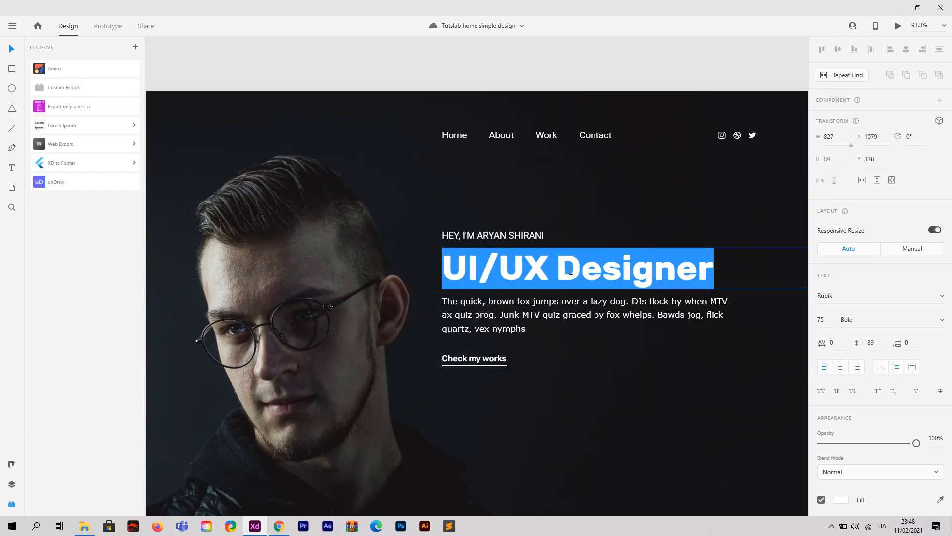
Back in Elementor, replace the duplicated heading's title with "UI/UX Designer".
{"action": "key", "text": "alt+Tab"}
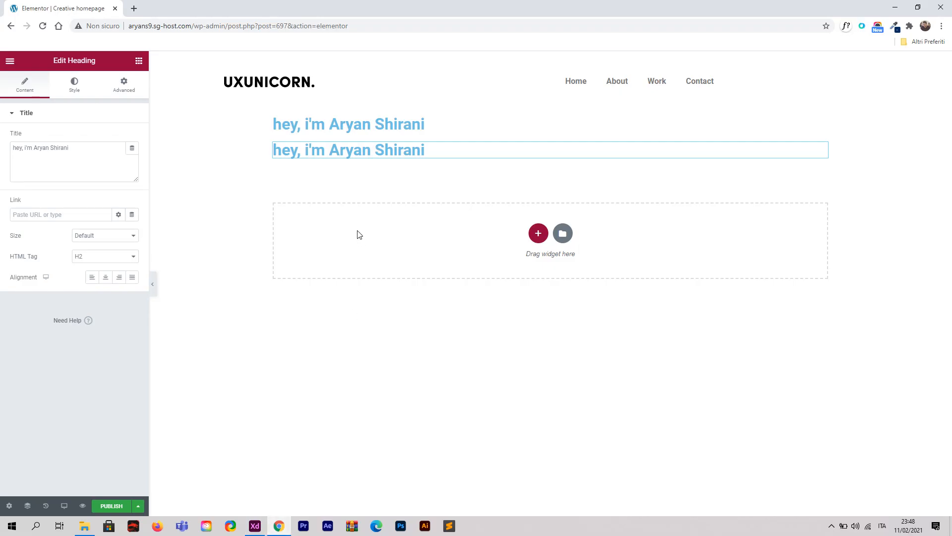
{"action": "triple_click", "coordinate": [367, 150]}
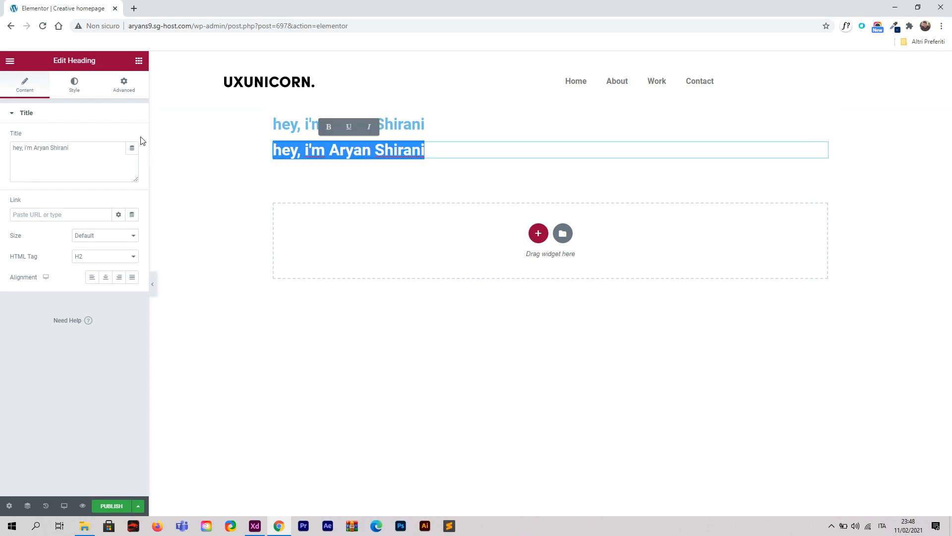
{"action": "left_click", "coordinate": [91, 153]}
{"action": "key", "text": "ctrl+a"}
{"action": "key", "text": "ctrl+v"}
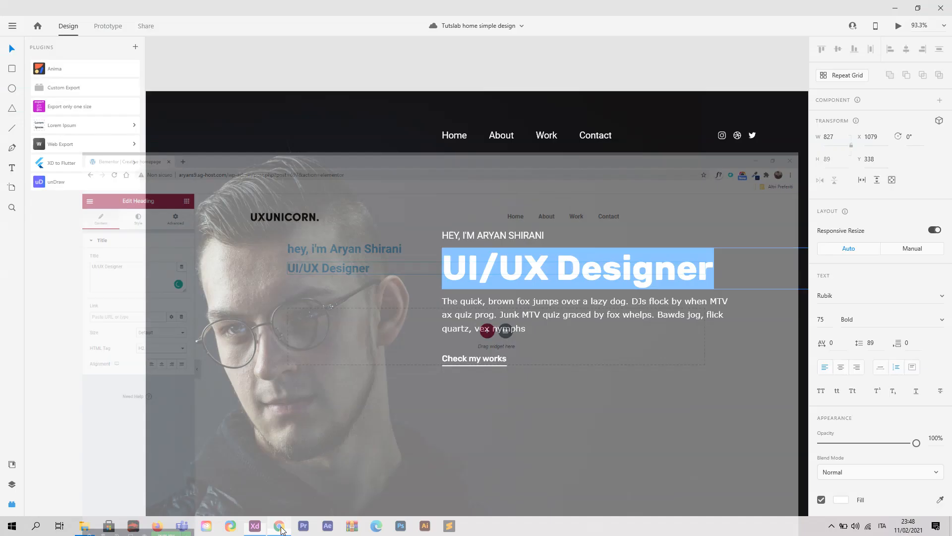
Copy the "The quick, brown fox jumps over a lazy dog" paragraph from the Adobe XD design and return to Elementor.
{"action": "left_click", "coordinate": [278, 525]}
{"action": "key", "text": "Escape"}
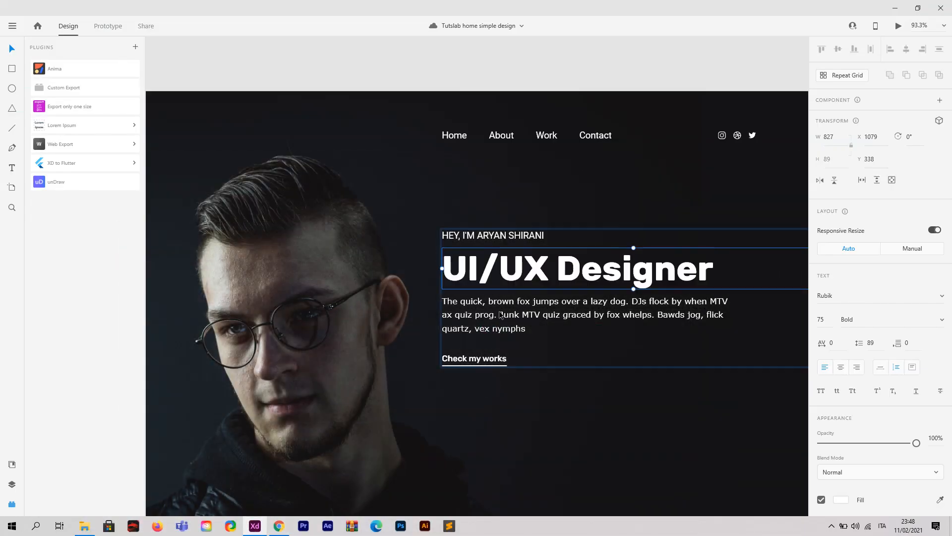
{"action": "left_click", "coordinate": [502, 315]}
{"action": "double_click", "coordinate": [526, 330]}
{"action": "key", "text": "ctrl+c"}
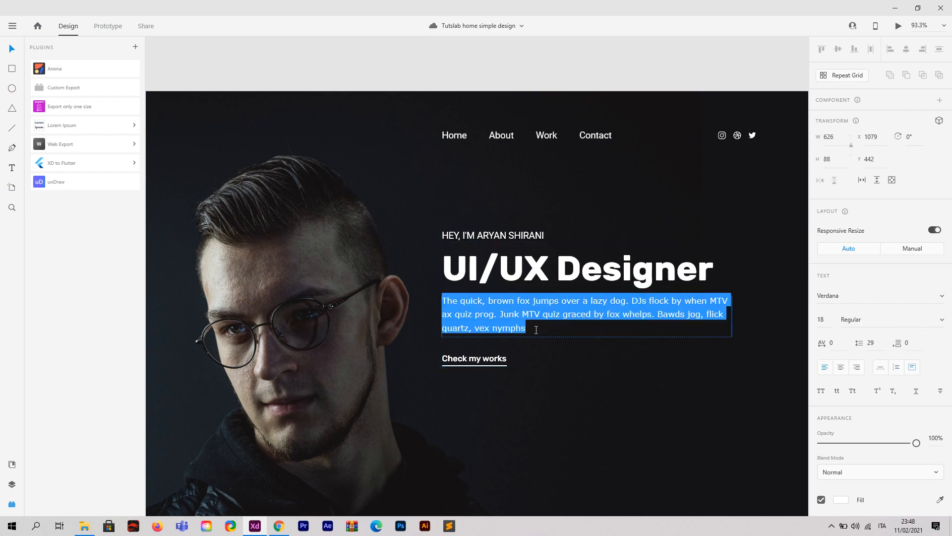
{"action": "left_click", "coordinate": [278, 525]}
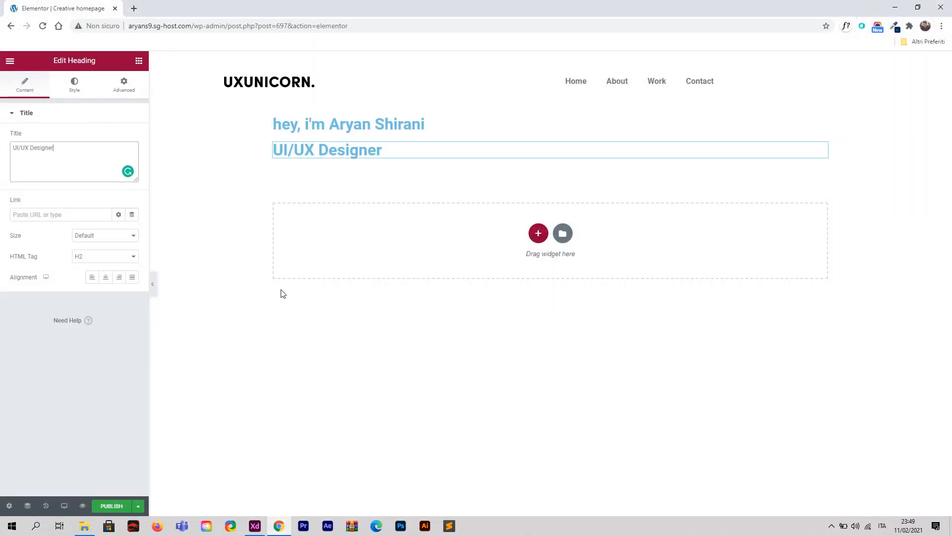
Place a Text Editor widget below the "UI/UX Designer" heading and replace its placeholder text with the copied paragraph.
{"action": "left_click", "coordinate": [11, 62]}
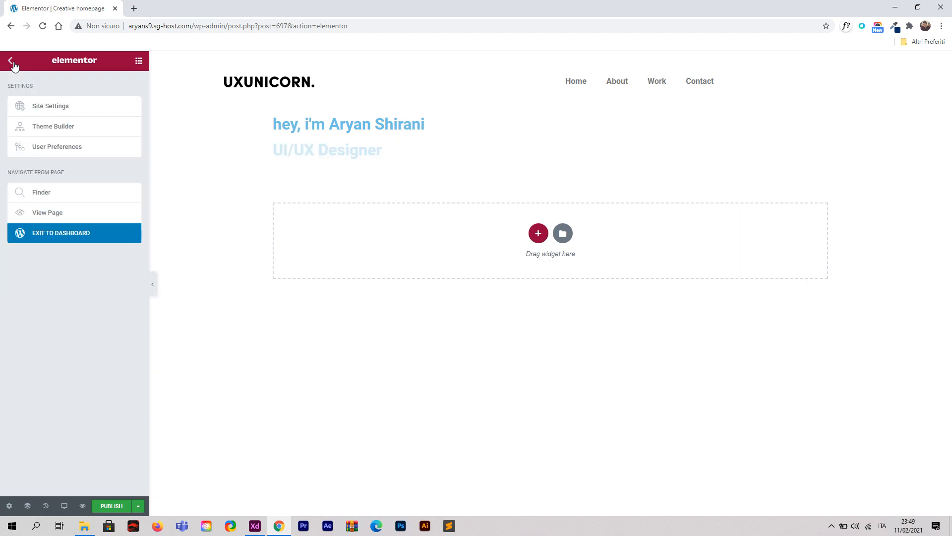
{"action": "left_click", "coordinate": [11, 63]}
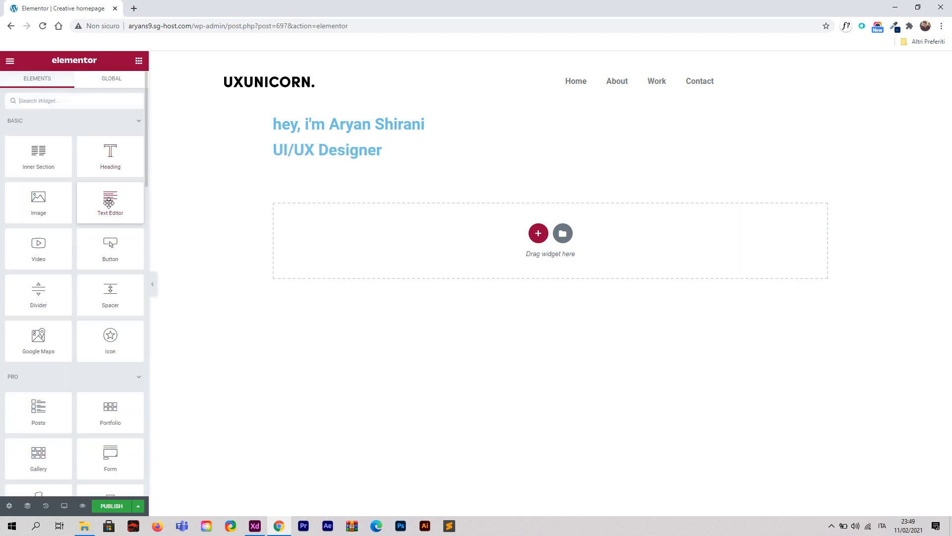
{"action": "left_click_drag", "start_coordinate": [114, 199], "coordinate": [397, 155]}
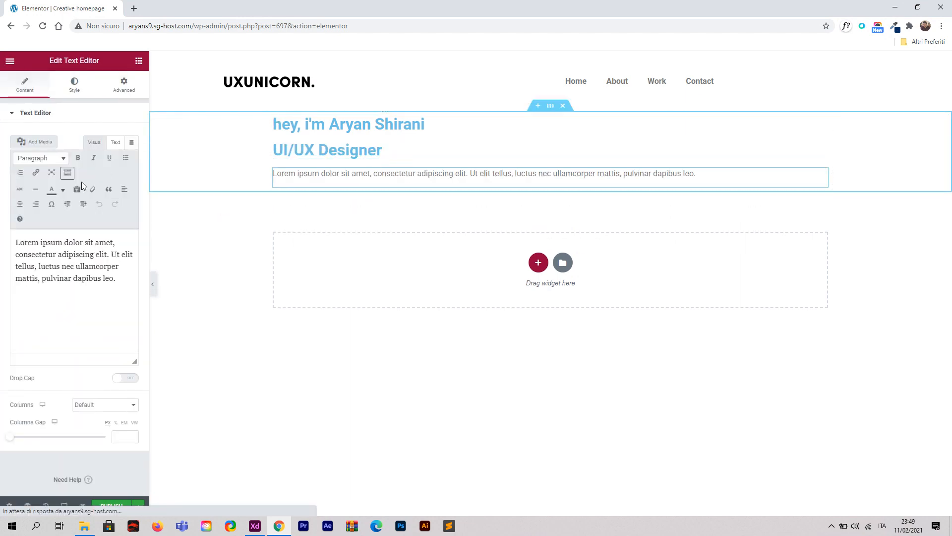
{"action": "left_click_drag", "start_coordinate": [118, 293], "coordinate": [4, 243]}
{"action": "key", "text": "ctrl+v"}
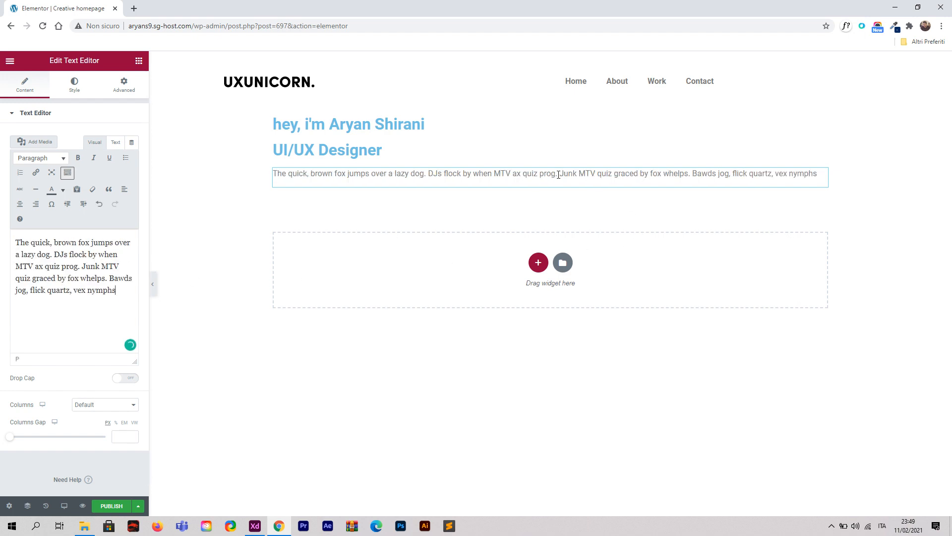
Add a Button widget below the paragraph in the hero column.
{"action": "left_click", "coordinate": [10, 61]}
{"action": "left_click", "coordinate": [10, 61]}
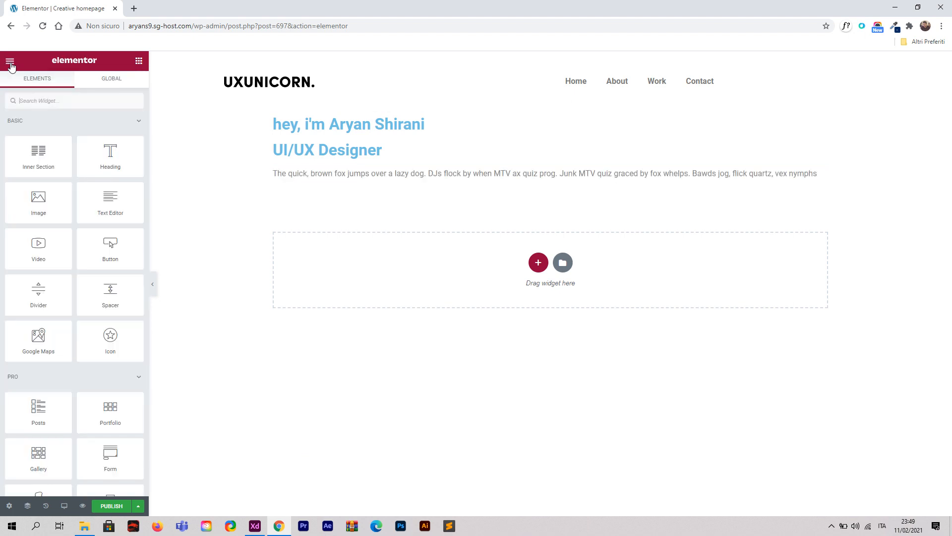
{"action": "left_click_drag", "start_coordinate": [115, 251], "coordinate": [313, 188]}
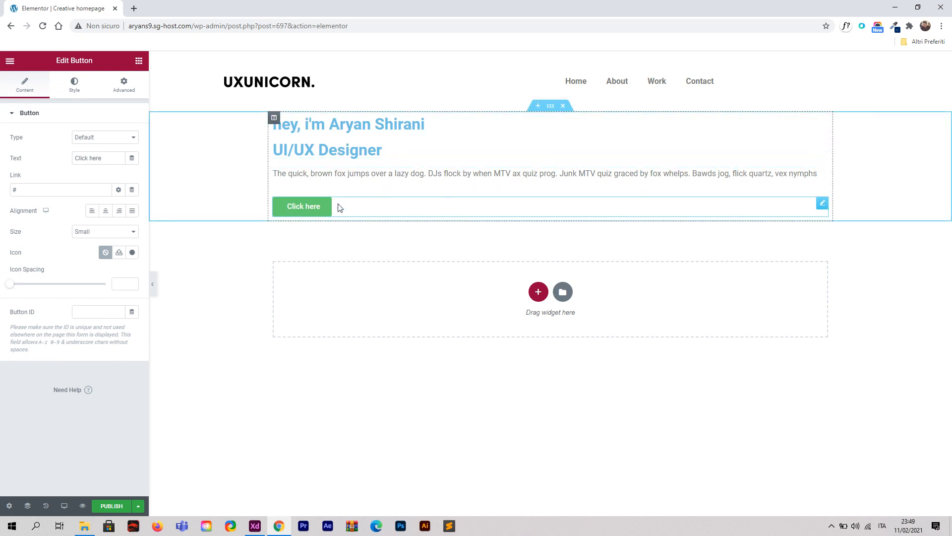
Check the hero layout in Adobe XD and, back in Elementor, set the hero section's content width to Full Width.
{"action": "left_click", "coordinate": [261, 526]}
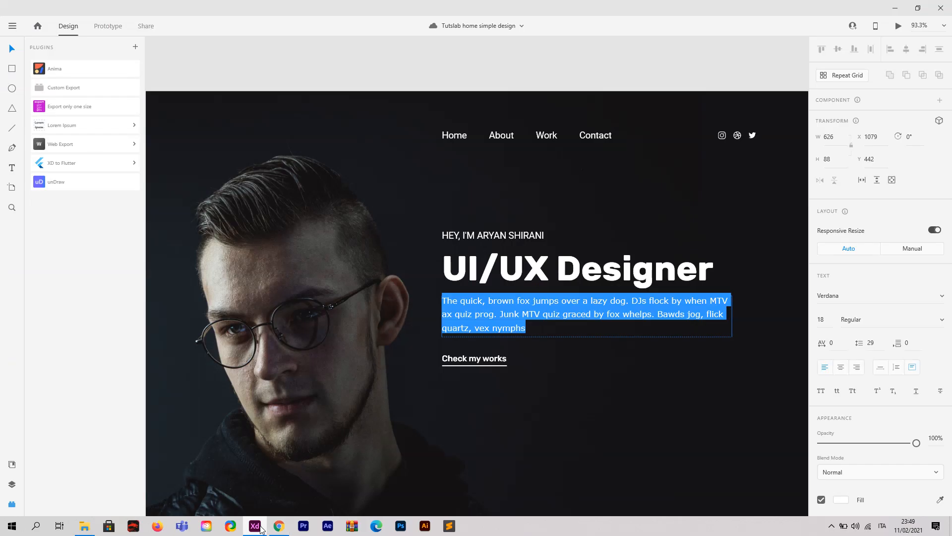
{"action": "key", "text": "Escape"}
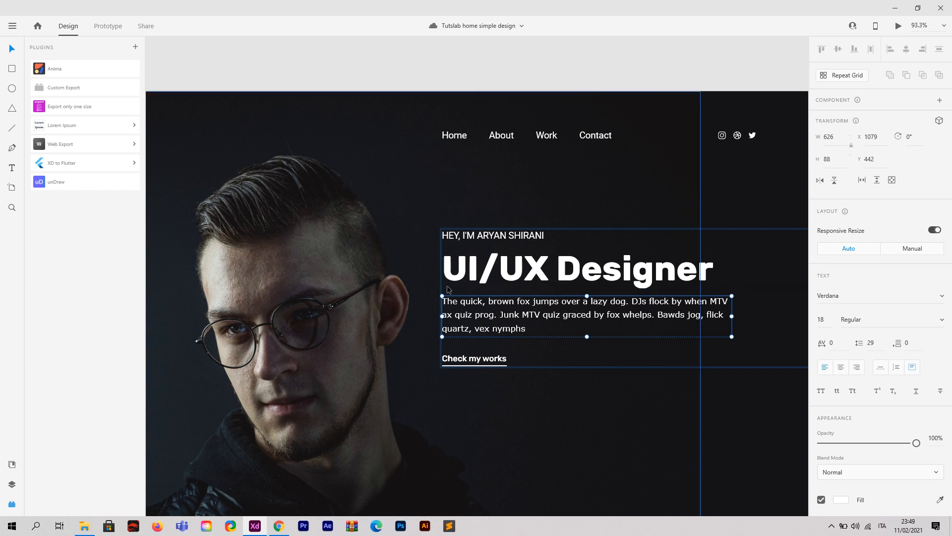
{"action": "left_click", "coordinate": [642, 336]}
{"action": "scroll", "coordinate": [646, 298], "scroll_direction": "down", "scroll_amount": 2}
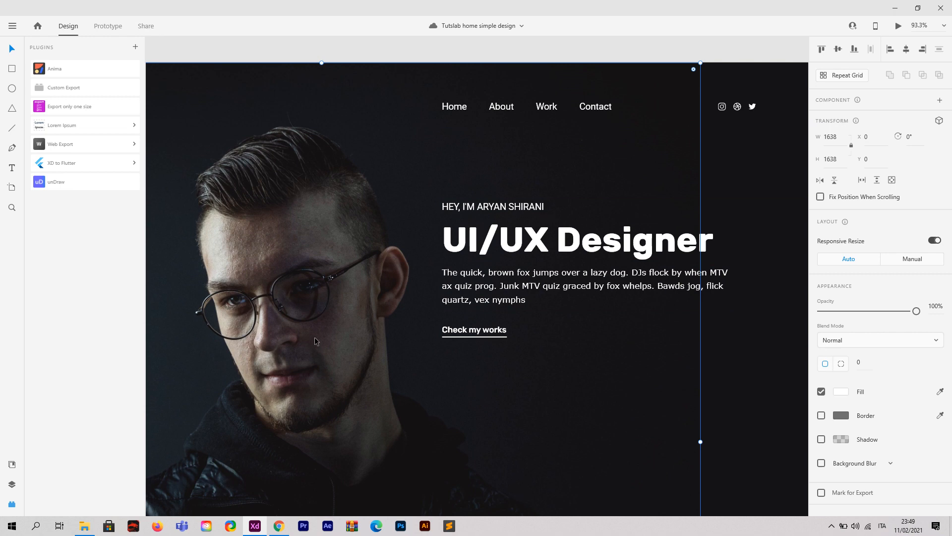
{"action": "left_click", "coordinate": [277, 528]}
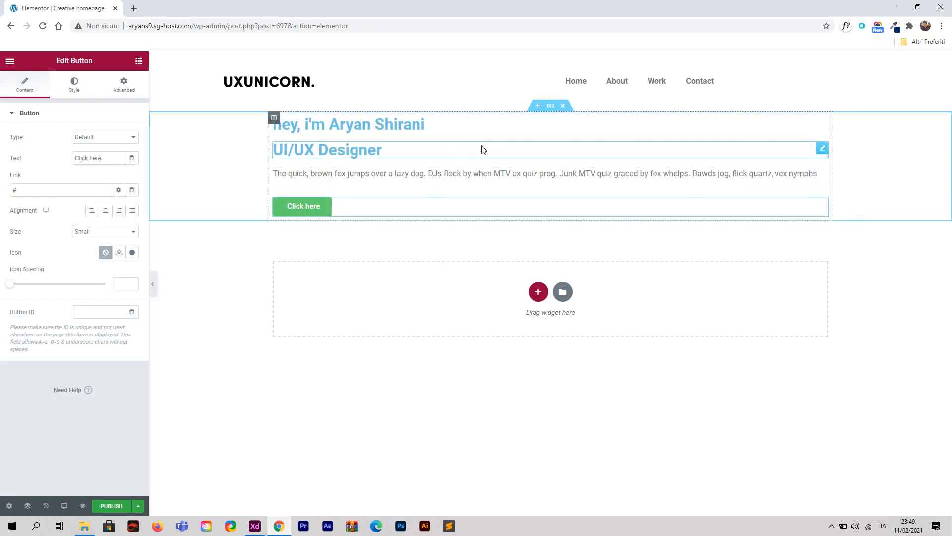
{"action": "left_click", "coordinate": [551, 107]}
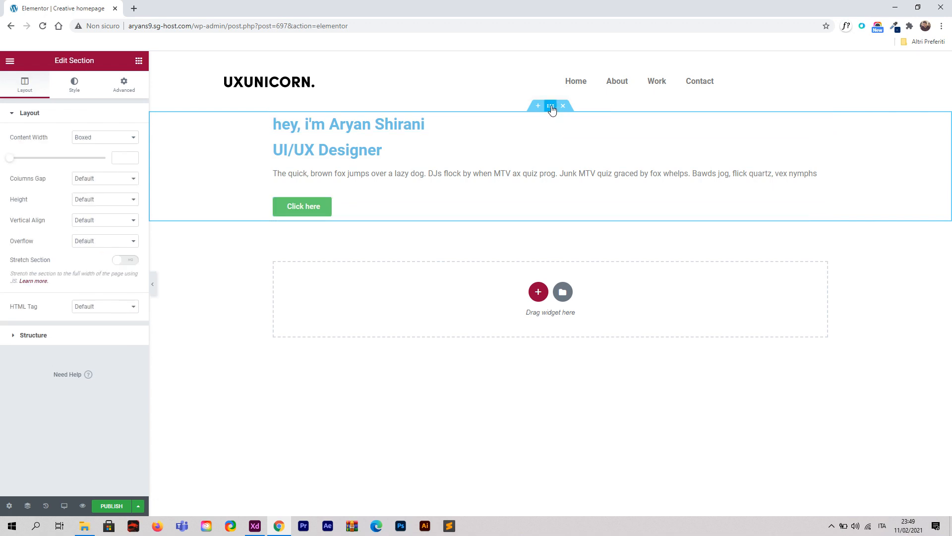
{"action": "left_click", "coordinate": [87, 139]}
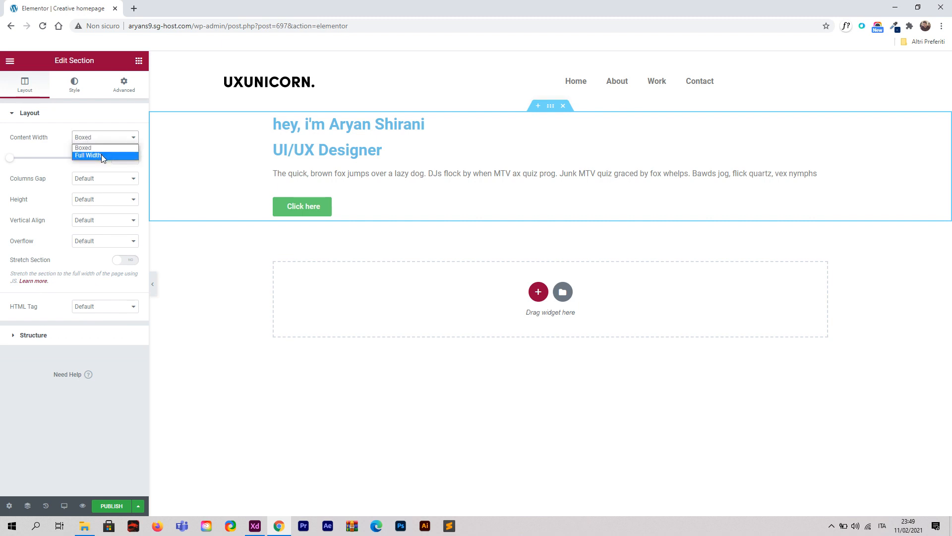
{"action": "left_click", "coordinate": [101, 154]}
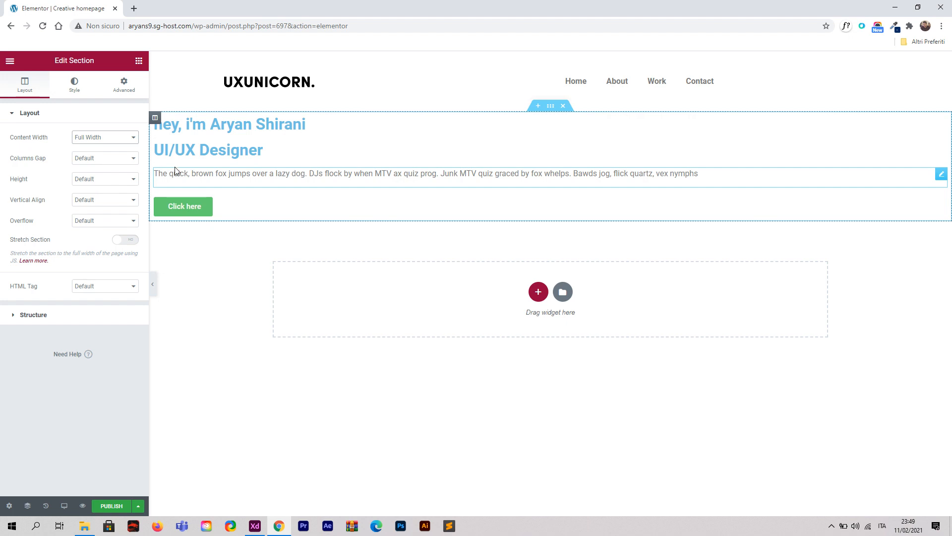
{"action": "left_click", "coordinate": [155, 117]}
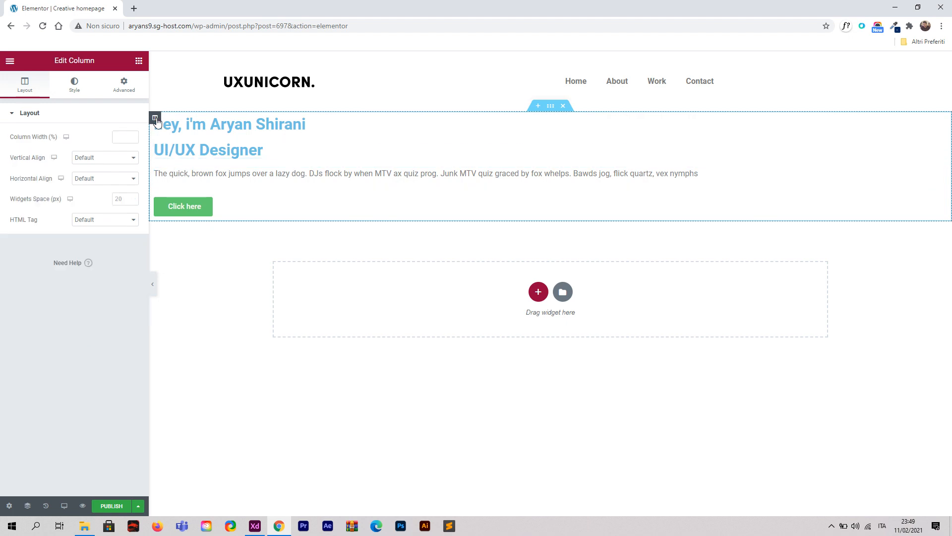
{"action": "left_click", "coordinate": [124, 87]}
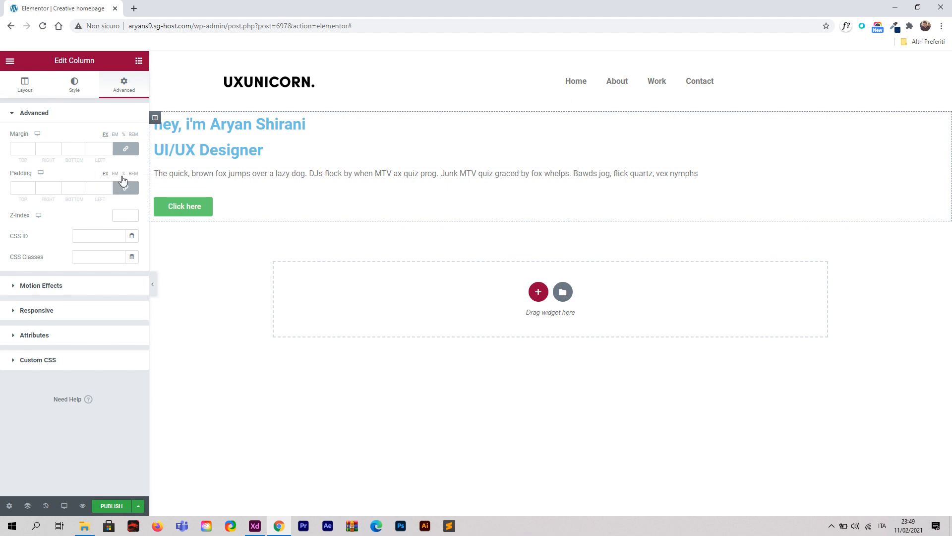
{"action": "mouse_move", "coordinate": [488, 199]}
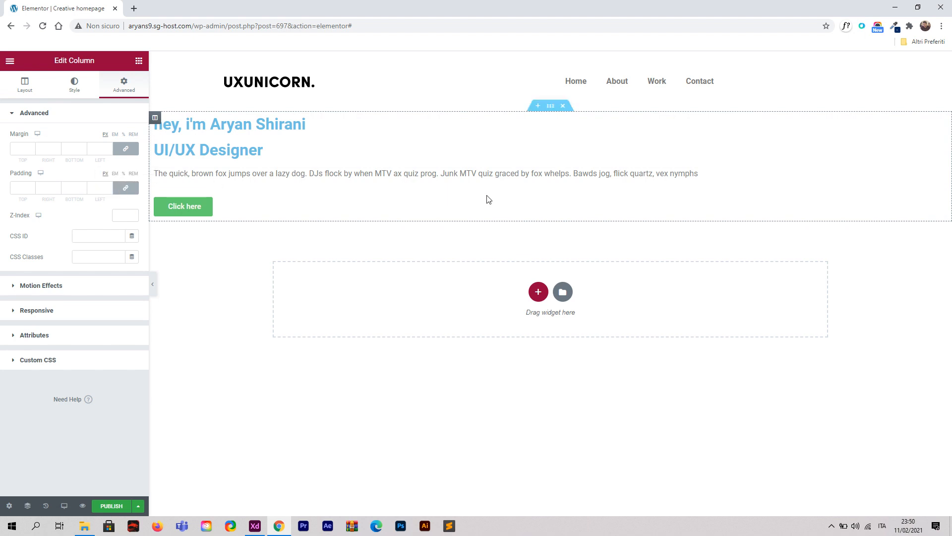
Set the hero section's height to Fit To Screen.
{"action": "left_click", "coordinate": [551, 108]}
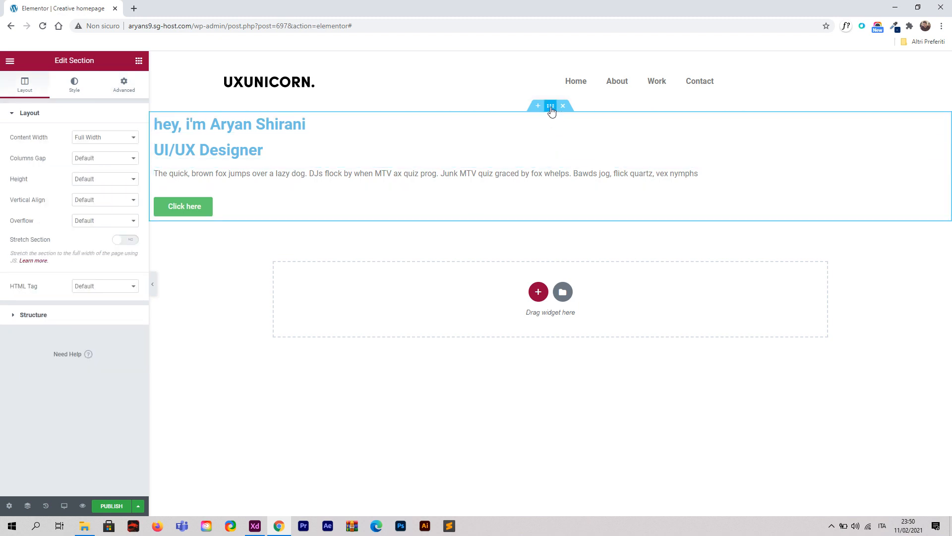
{"action": "left_click", "coordinate": [121, 179]}
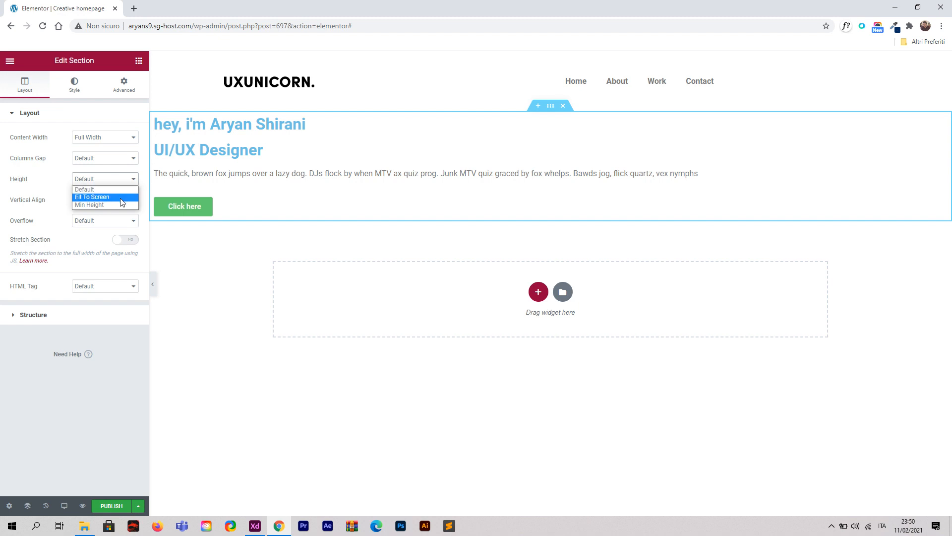
{"action": "left_click", "coordinate": [121, 197]}
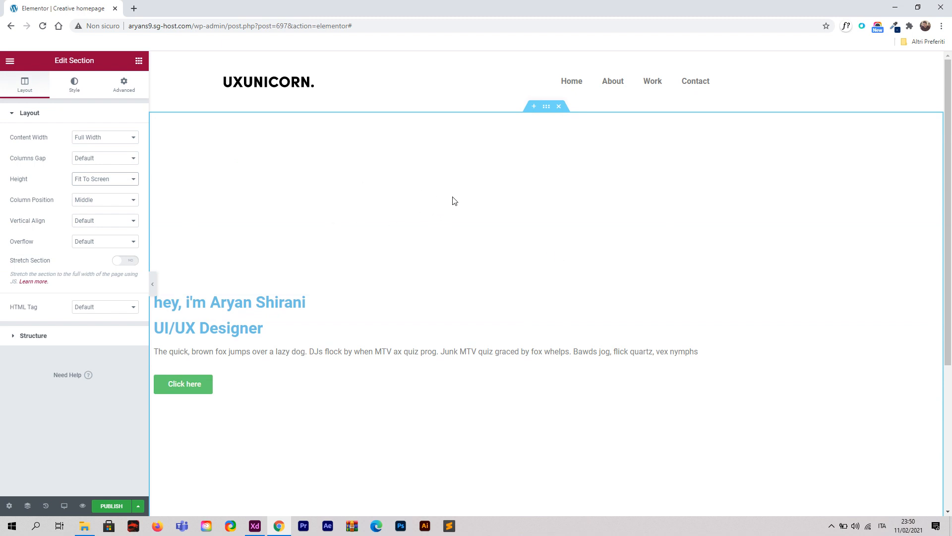
{"action": "scroll", "coordinate": [452, 194], "scroll_direction": "down", "scroll_amount": 3}
{"action": "scroll", "coordinate": [516, 387], "scroll_direction": "up", "scroll_amount": 3}
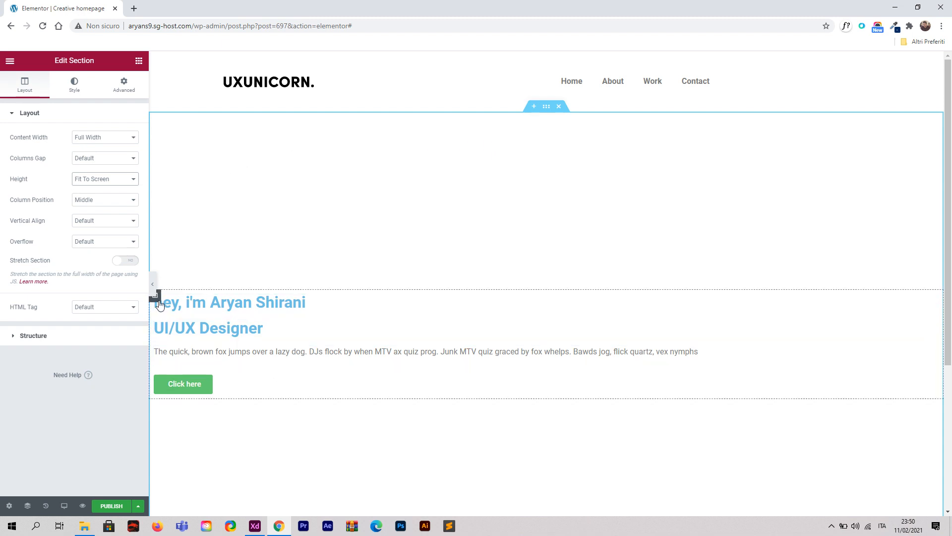
Unlink the hero column's padding values and set them in percent: 39 left, 22 right, 0 top and bottom.
{"action": "scroll", "coordinate": [159, 303], "scroll_direction": "down", "scroll_amount": 2}
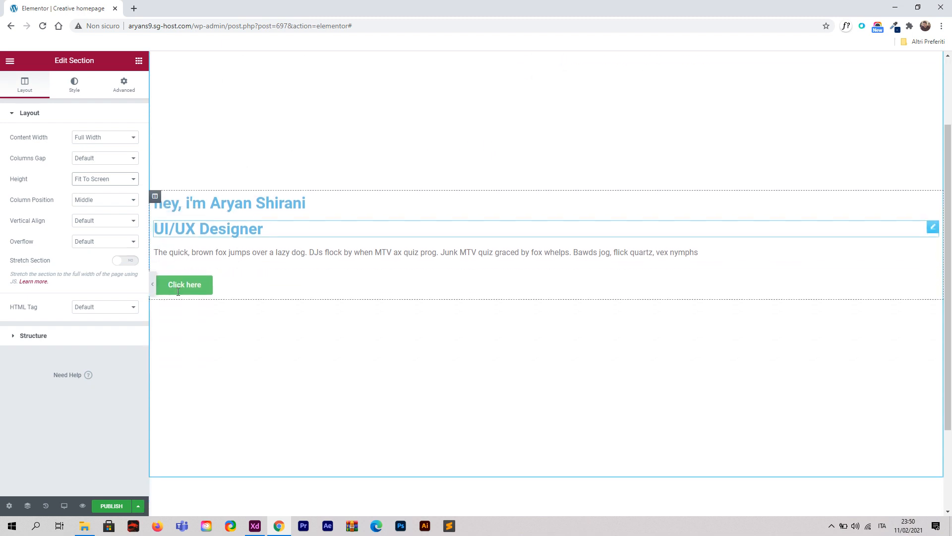
{"action": "left_click", "coordinate": [156, 197]}
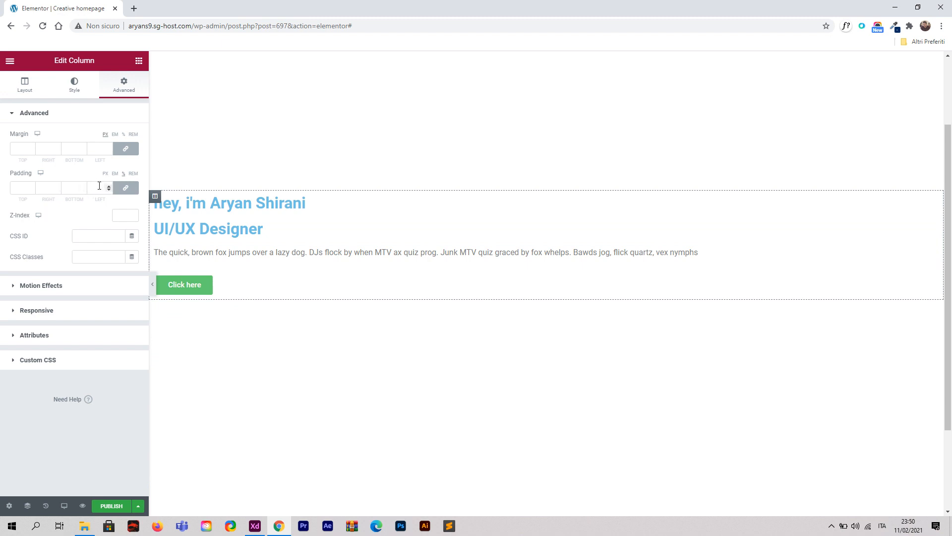
{"action": "left_click", "coordinate": [126, 191]}
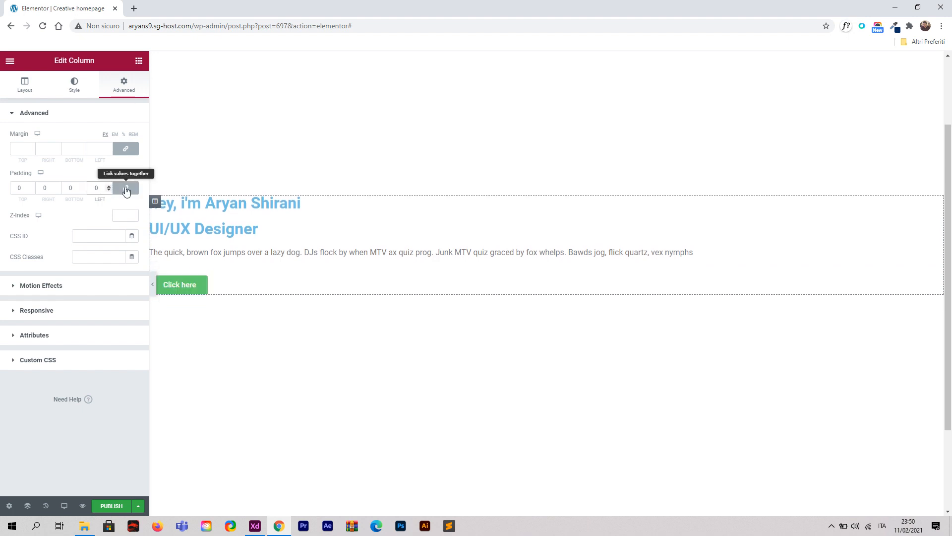
{"action": "left_click", "coordinate": [116, 189]}
{"action": "left_click", "coordinate": [109, 185]}
{"action": "left_click_drag", "start_coordinate": [109, 184], "coordinate": [108, 184]}
{"action": "scroll", "coordinate": [347, 252], "scroll_direction": "up", "scroll_amount": 2}
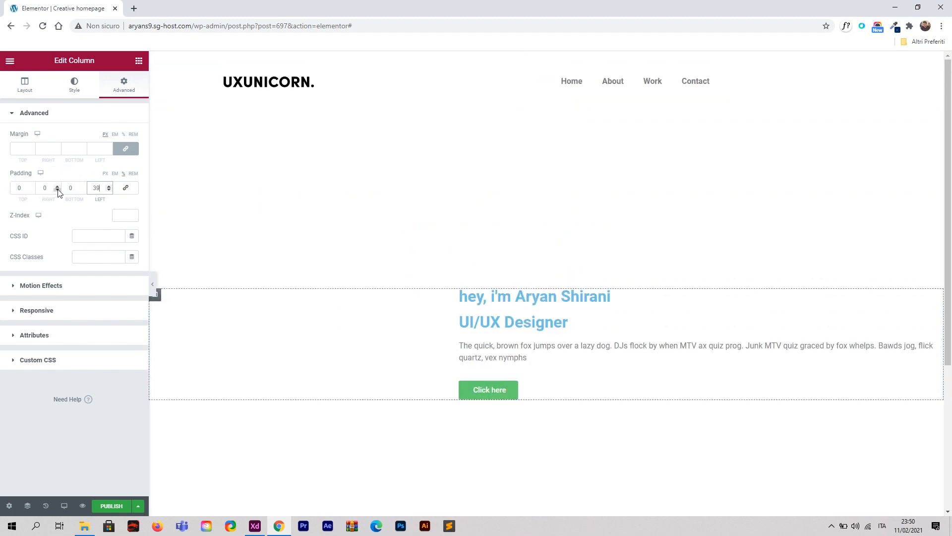
{"action": "left_click_drag", "start_coordinate": [58, 189], "coordinate": [58, 189]}
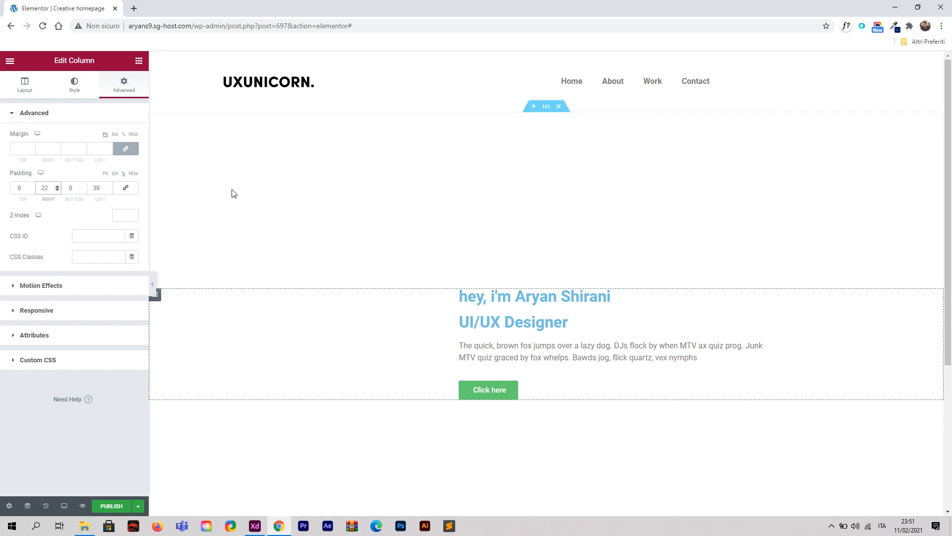
Set the hero column's left padding to 50 percent and preview the layout at full page width.
{"action": "double_click", "coordinate": [96, 188]}
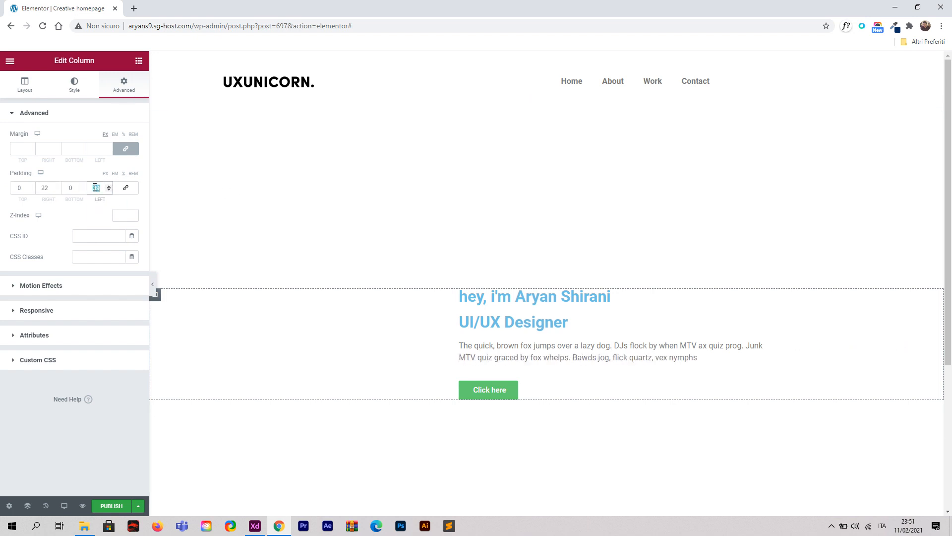
{"action": "type", "text": "50"}
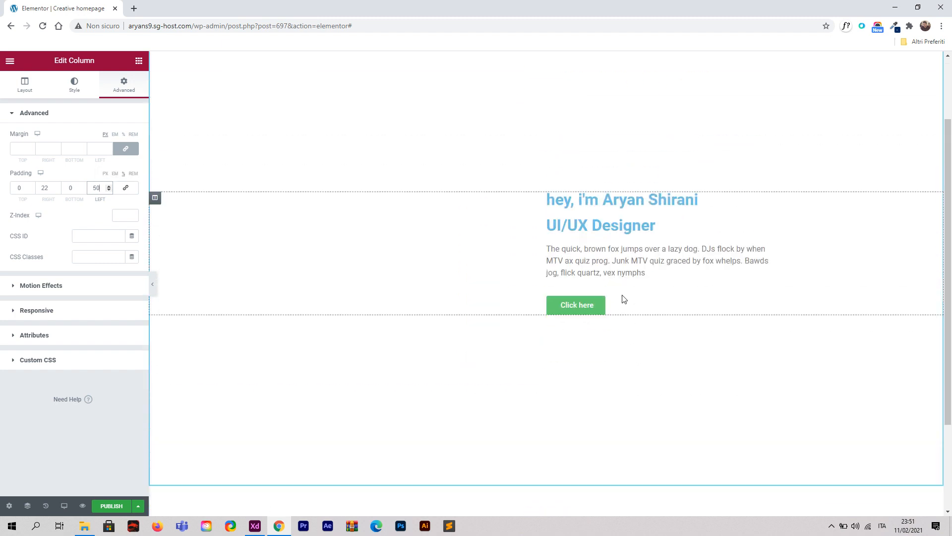
{"action": "left_click", "coordinate": [153, 287]}
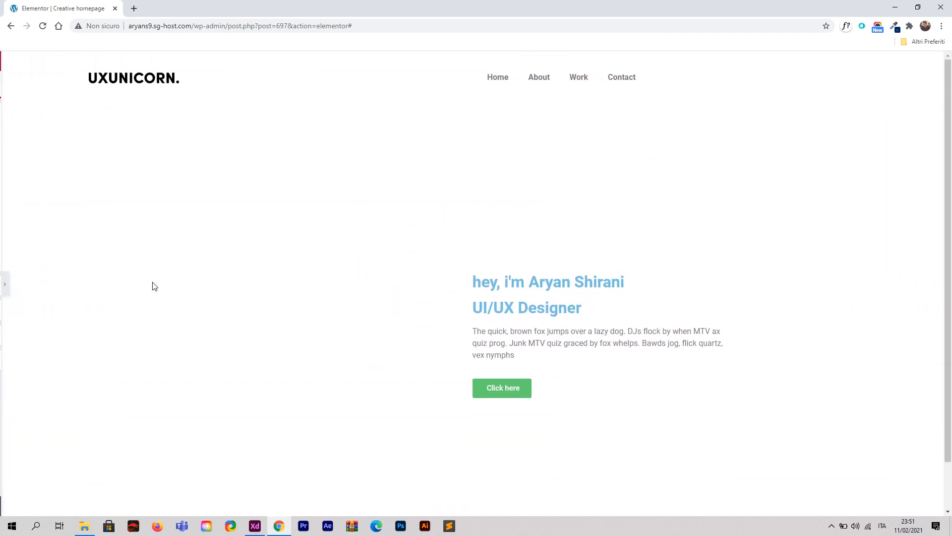
{"action": "left_click", "coordinate": [3, 295]}
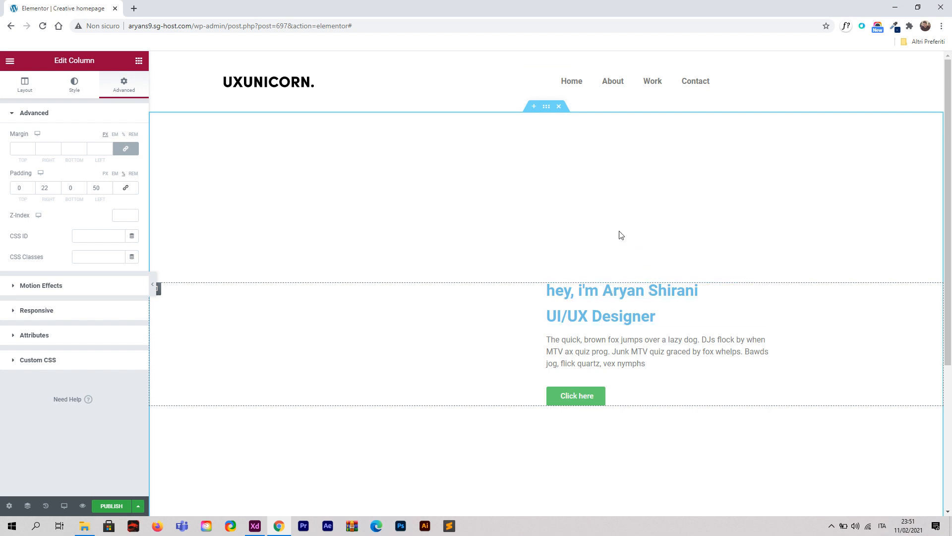
Give the hero section a Classic background in black, #000000.
{"action": "left_click", "coordinate": [547, 108]}
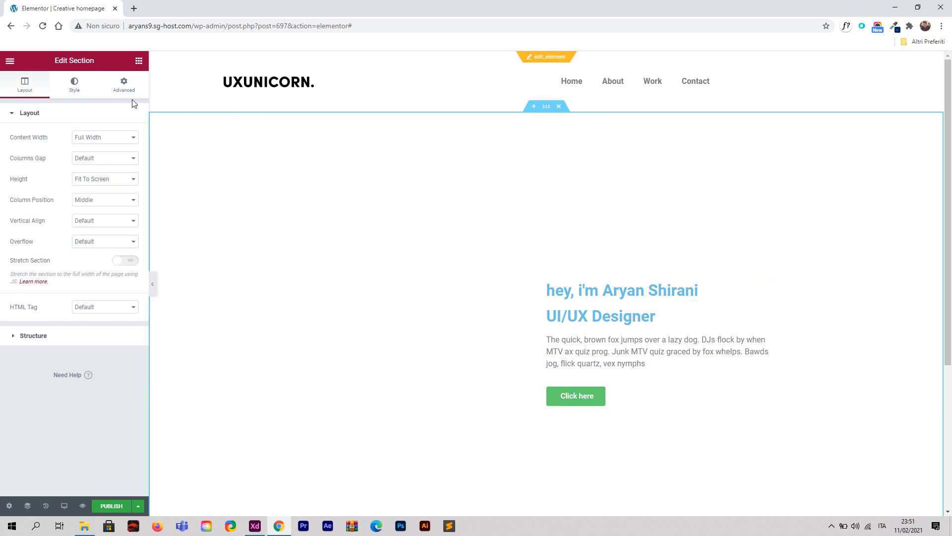
{"action": "left_click", "coordinate": [74, 86]}
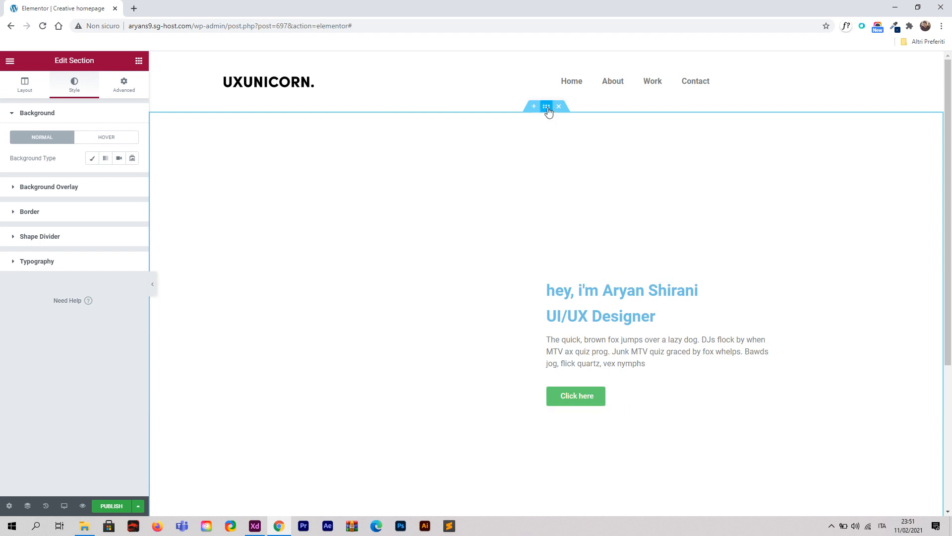
{"action": "left_click", "coordinate": [91, 158]}
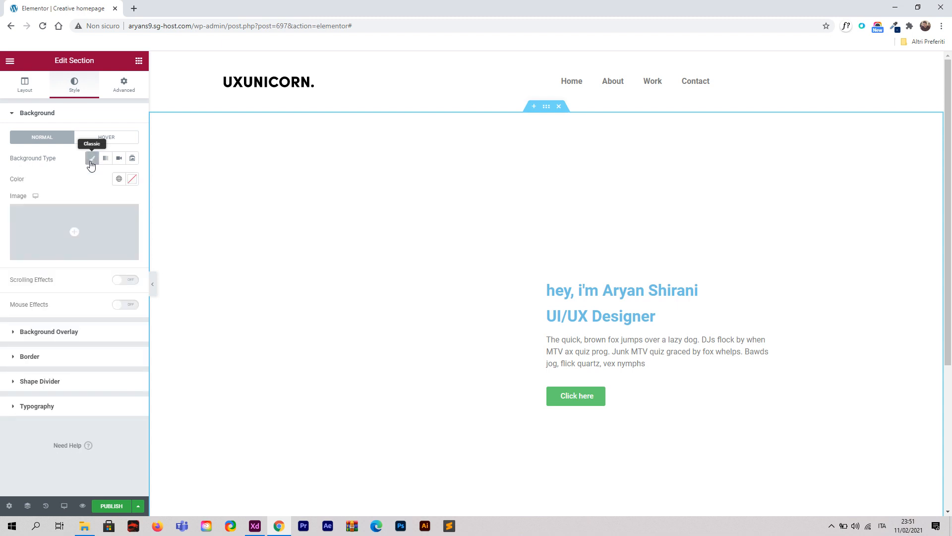
{"action": "left_click", "coordinate": [131, 179]}
{"action": "left_click_drag", "start_coordinate": [75, 256], "coordinate": [154, 201]}
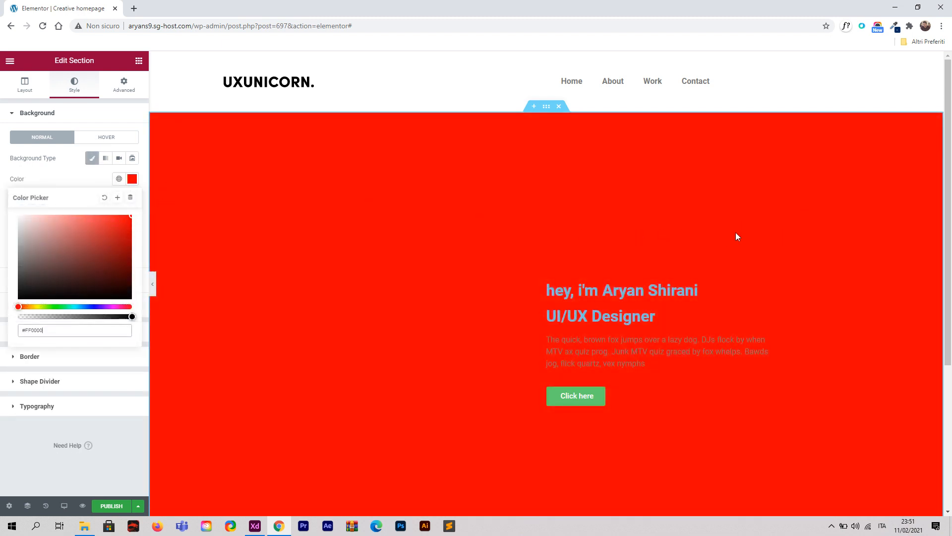
{"action": "scroll", "coordinate": [630, 263], "scroll_direction": "down", "scroll_amount": 1}
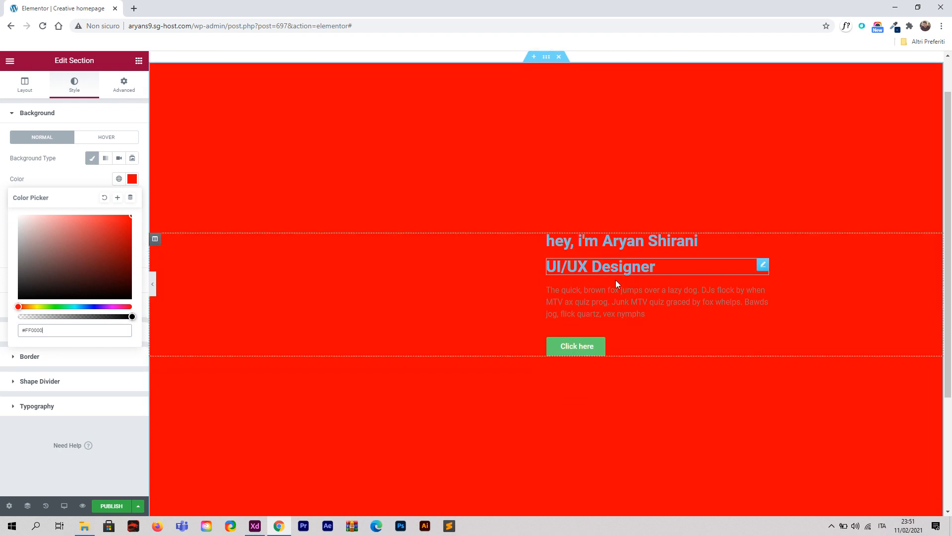
{"action": "scroll", "coordinate": [640, 268], "scroll_direction": "up", "scroll_amount": 1}
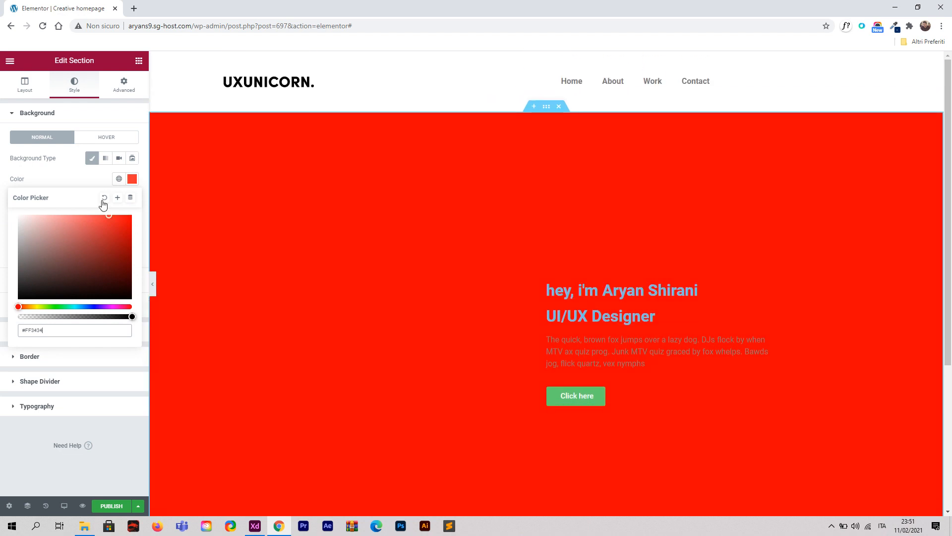
{"action": "left_click", "coordinate": [104, 197]}
{"action": "left_click_drag", "start_coordinate": [77, 248], "coordinate": [2, 337]}
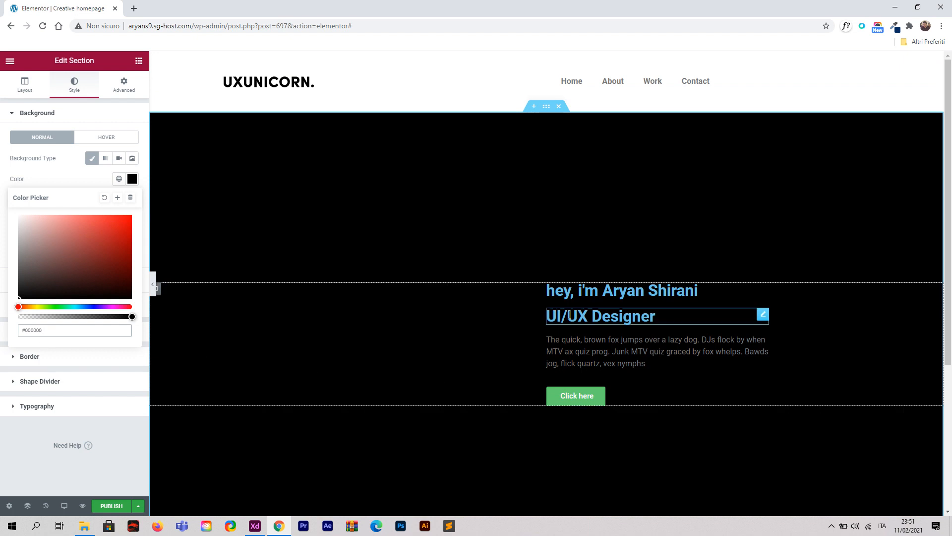
Set the hero greeting heading's text color to white, #FFFFFF.
{"action": "left_click", "coordinate": [615, 290]}
{"action": "triple_click", "coordinate": [615, 290]}
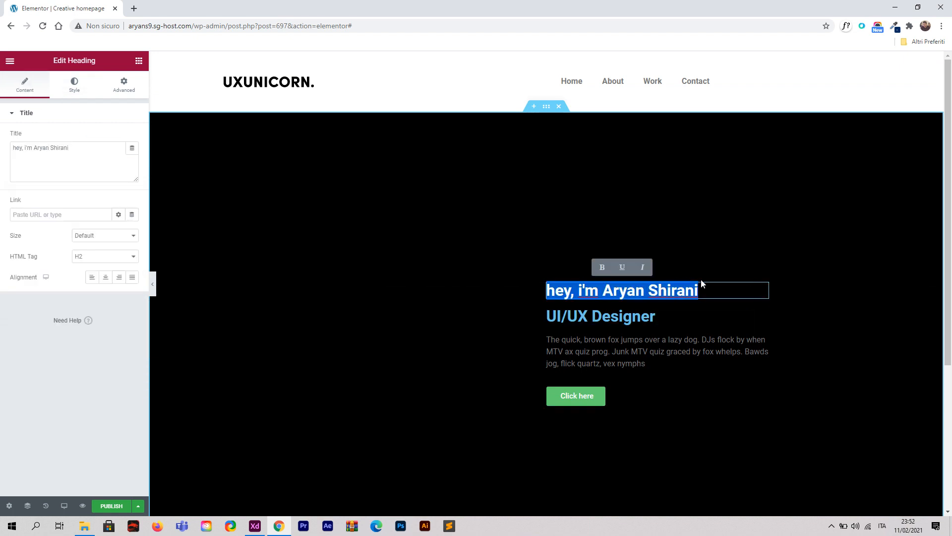
{"action": "left_click", "coordinate": [765, 292]}
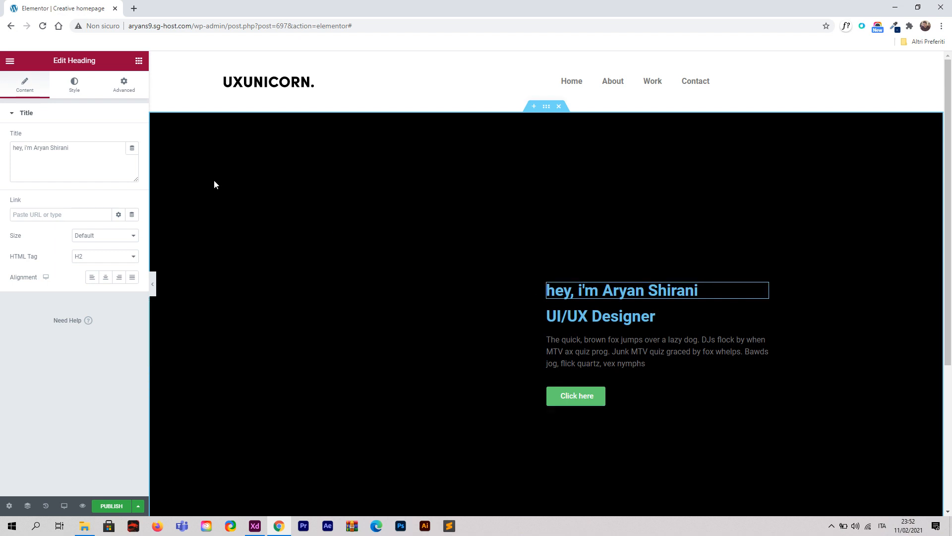
{"action": "left_click", "coordinate": [75, 88]}
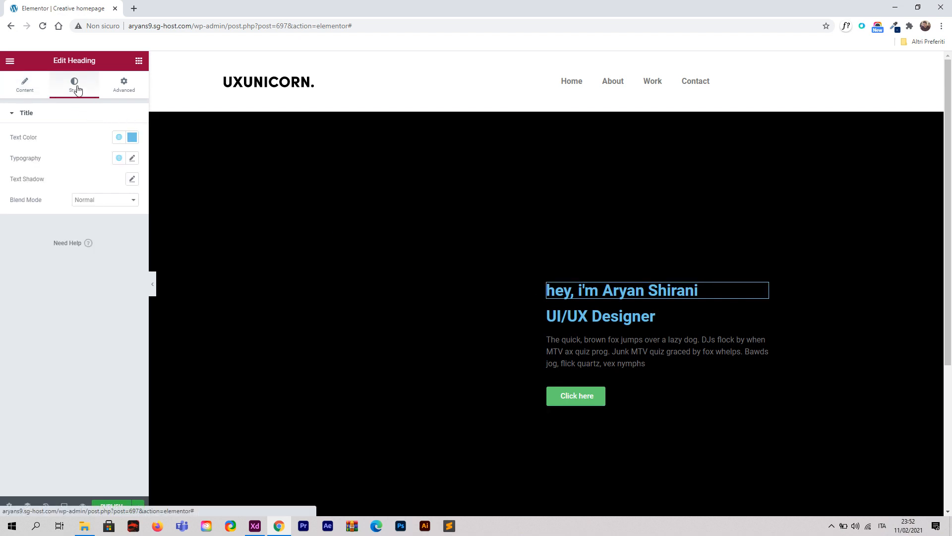
{"action": "left_click", "coordinate": [132, 137]}
{"action": "type", "text": "#FFFFFF"}
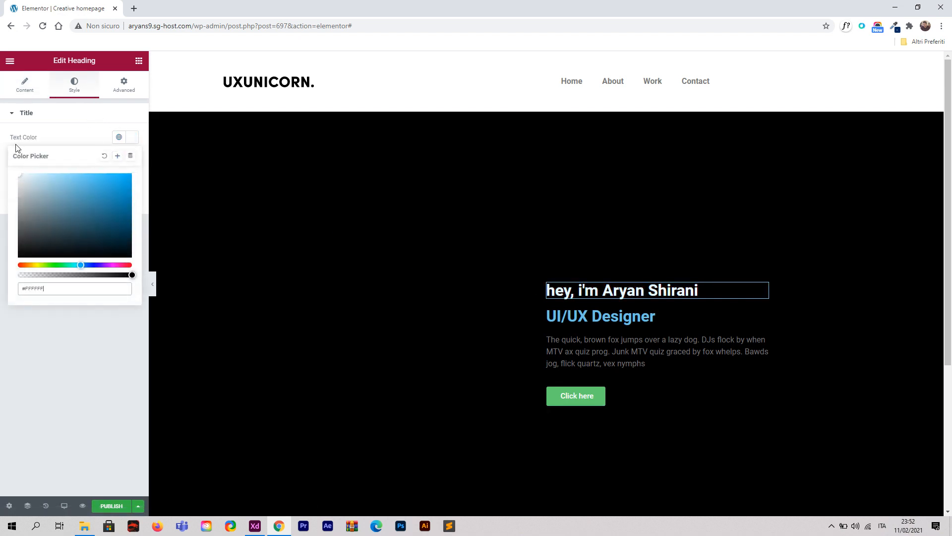
{"action": "left_click", "coordinate": [73, 133]}
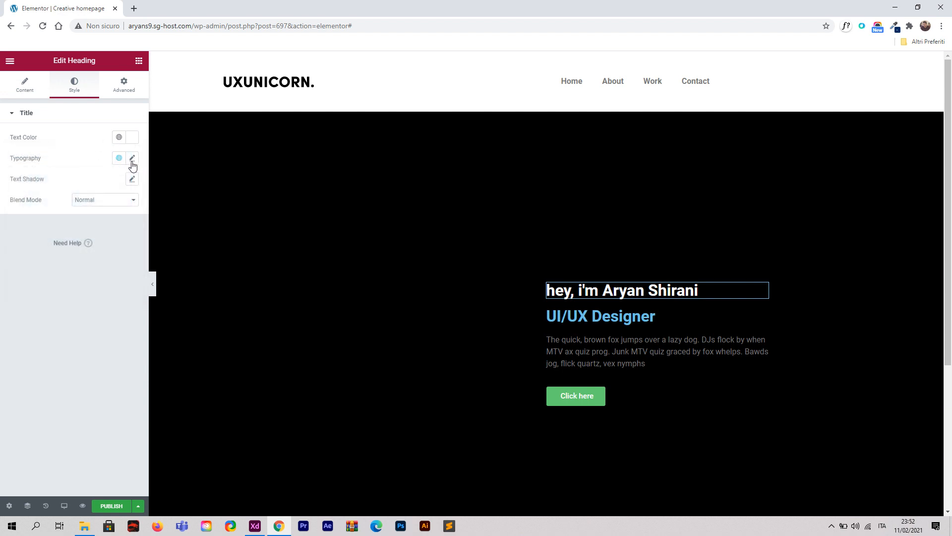
Set the greeting heading's font size to 1.4 rem and its weight to 400.
{"action": "left_click", "coordinate": [132, 158]}
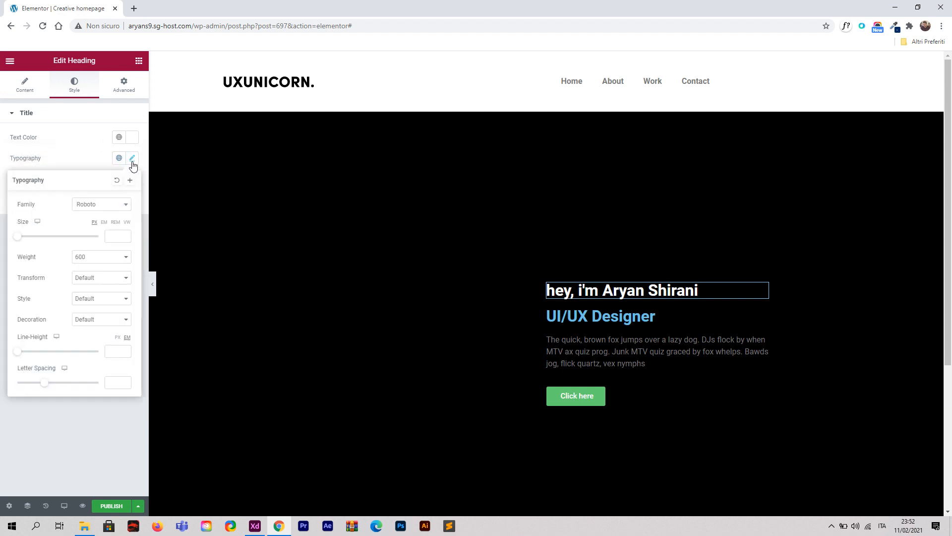
{"action": "left_click", "coordinate": [115, 224]}
{"action": "left_click_drag", "start_coordinate": [17, 238], "coordinate": [29, 240]}
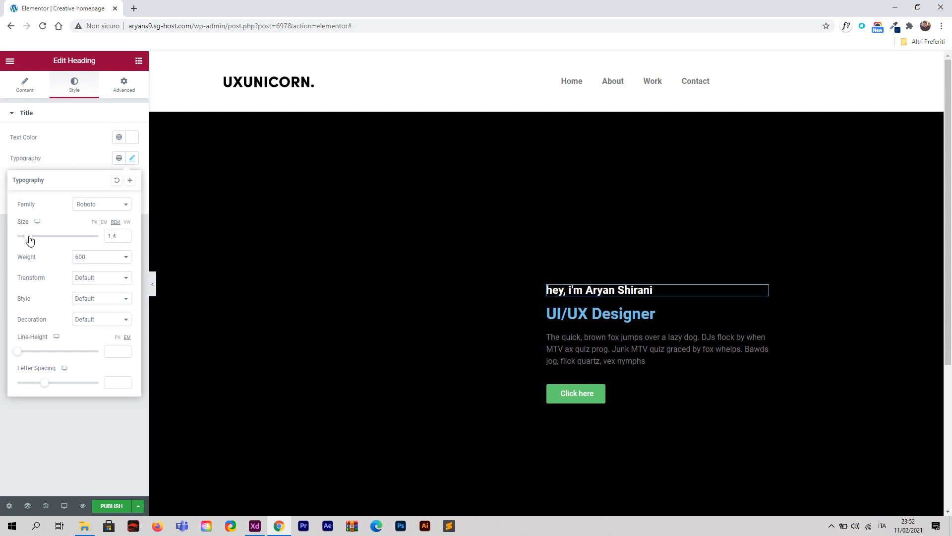
{"action": "left_click", "coordinate": [92, 258]}
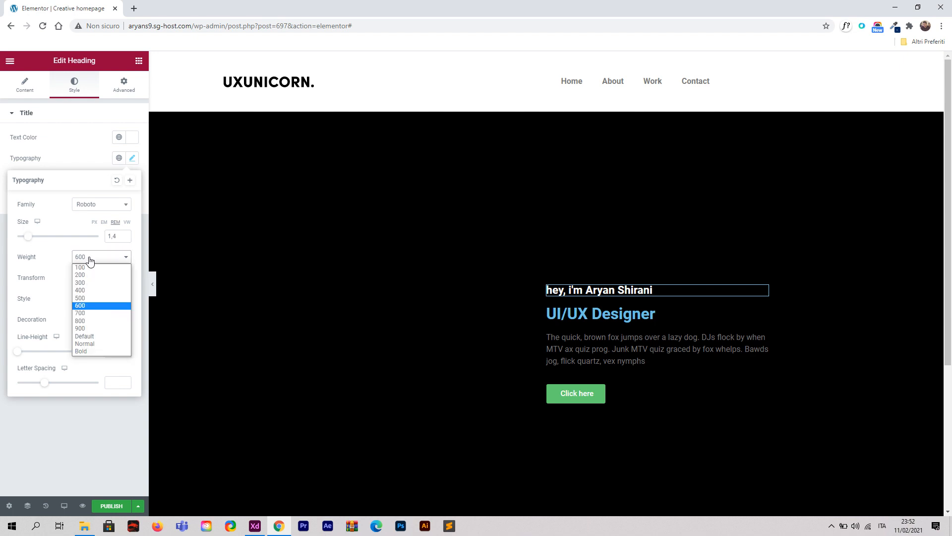
{"action": "left_click", "coordinate": [98, 285]}
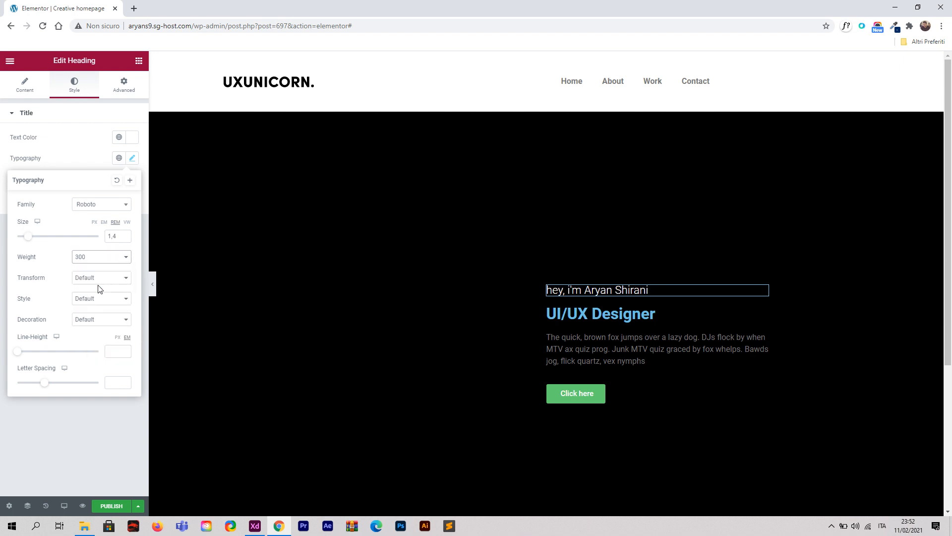
{"action": "left_click", "coordinate": [86, 257]}
{"action": "left_click", "coordinate": [96, 291]}
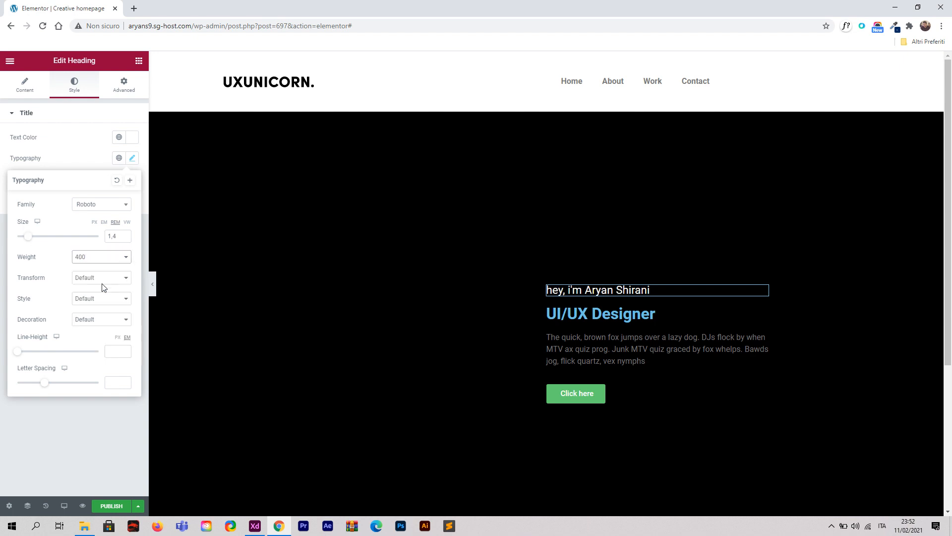
Transform the greeting heading to uppercase and reduce its font size to 1.3 rem.
{"action": "left_click", "coordinate": [91, 279]}
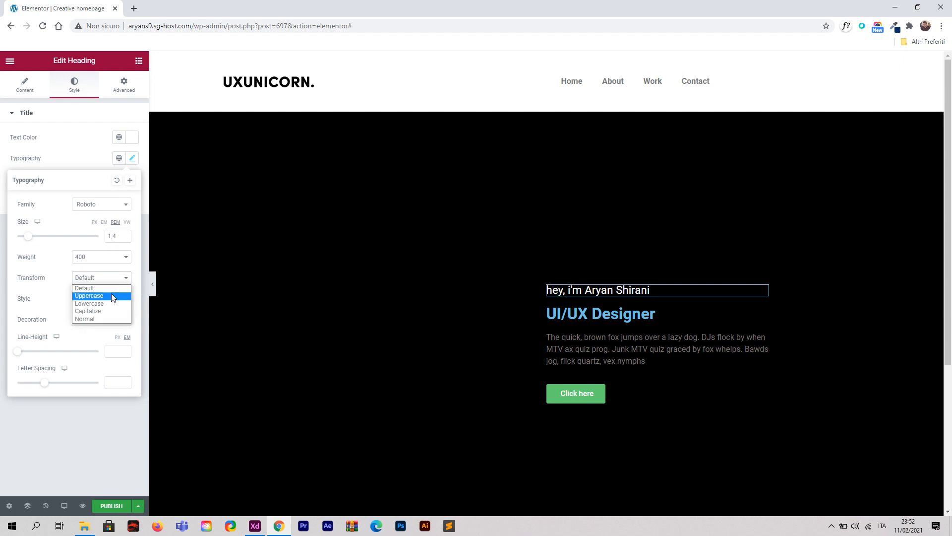
{"action": "left_click", "coordinate": [109, 295]}
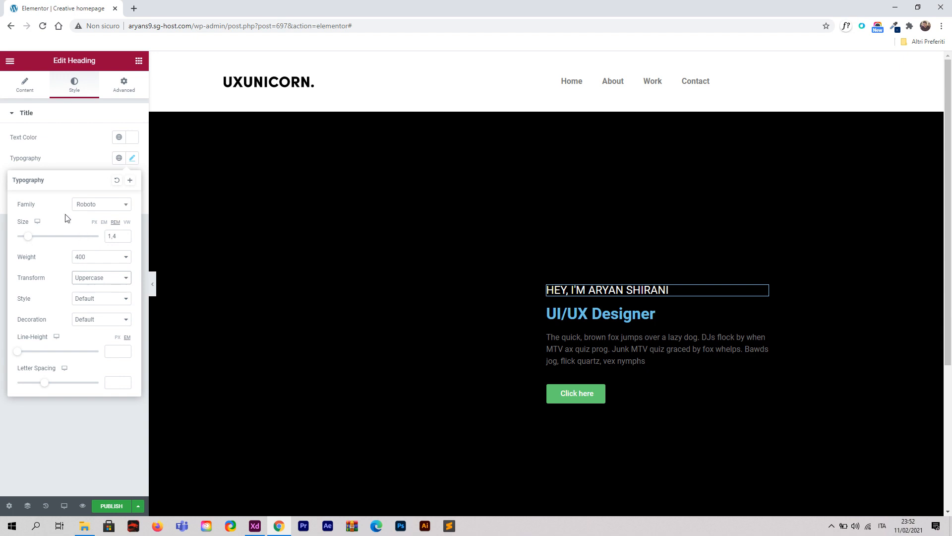
{"action": "left_click", "coordinate": [125, 238]}
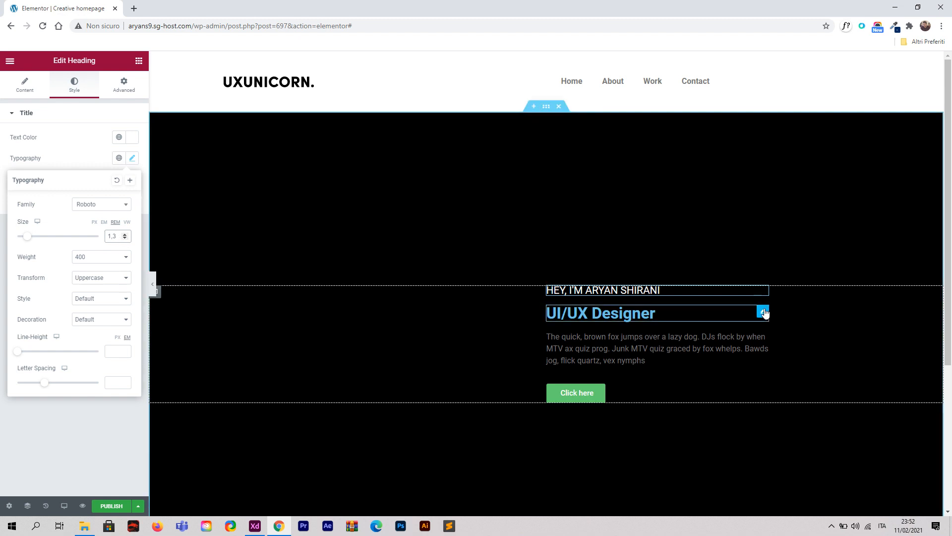
Compare the greeting heading's typography with the matching text in Adobe XD and return to Elementor.
{"action": "left_click", "coordinate": [764, 313]}
{"action": "left_click", "coordinate": [762, 292]}
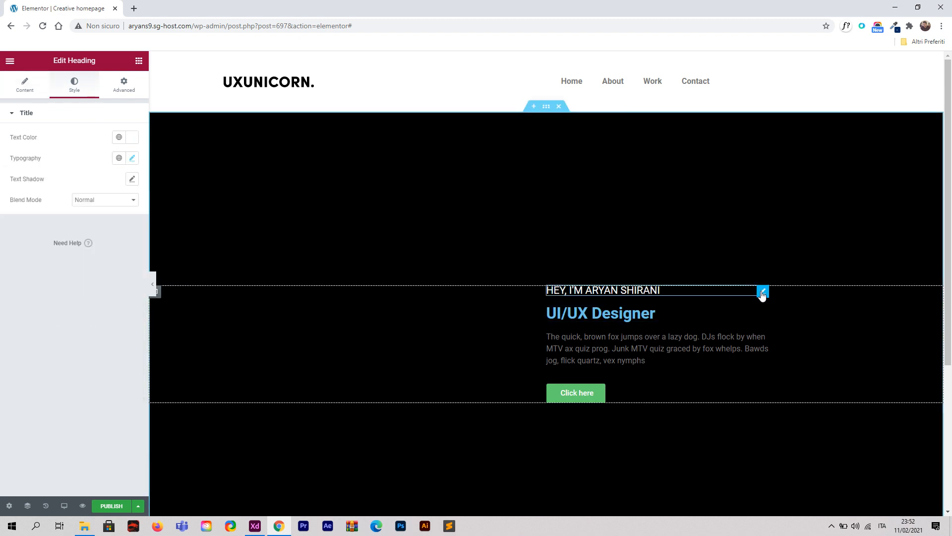
{"action": "left_click", "coordinate": [132, 158]}
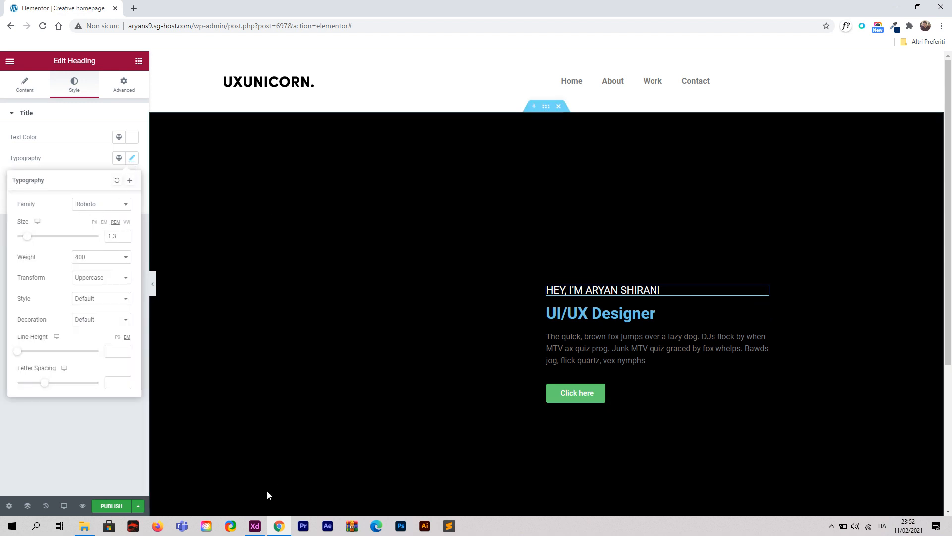
{"action": "left_click", "coordinate": [255, 527]}
{"action": "left_click", "coordinate": [480, 210]}
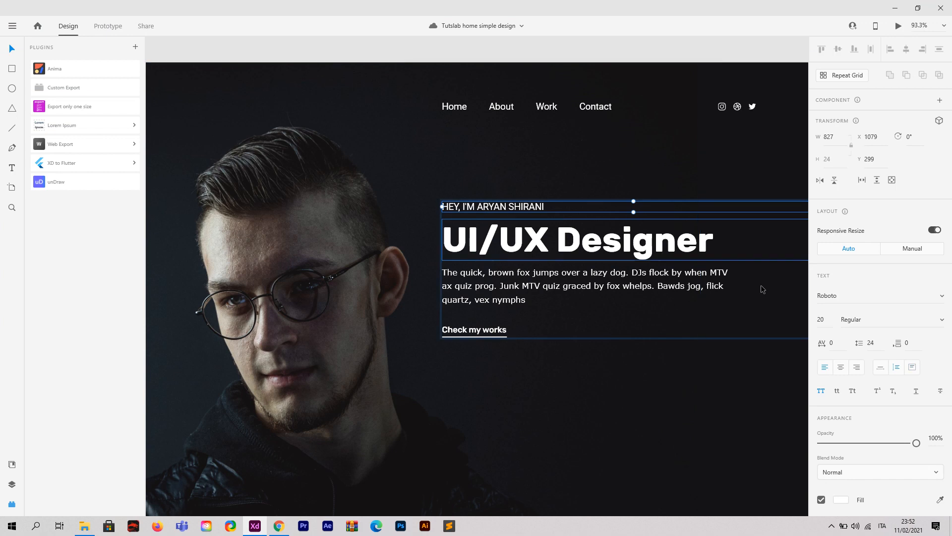
{"action": "left_click", "coordinate": [279, 525]}
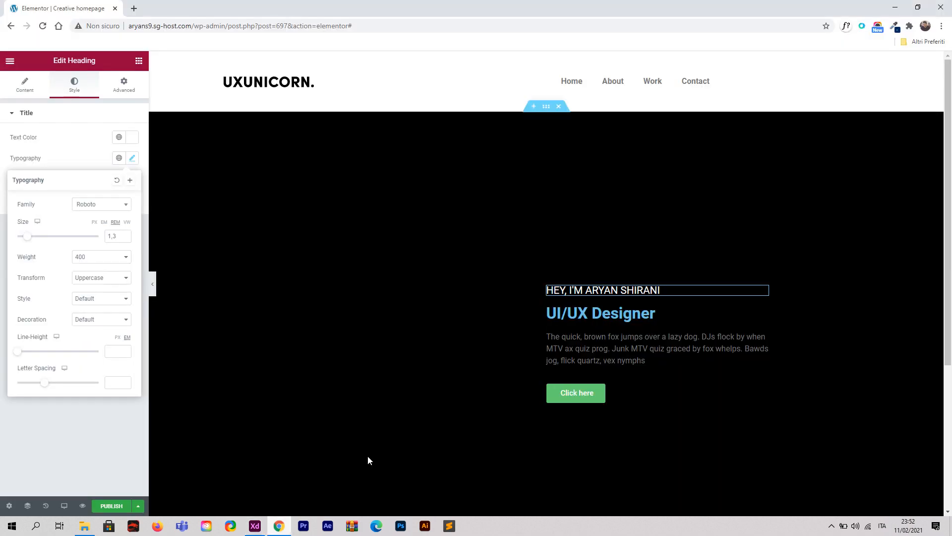
Set the "UI/UX Designer" heading's text color to white.
{"action": "left_click", "coordinate": [639, 314]}
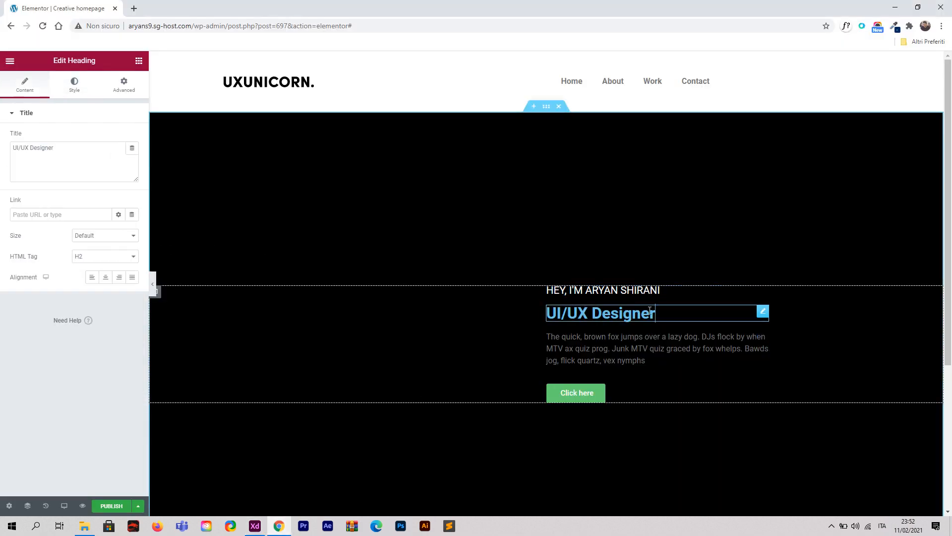
{"action": "left_click", "coordinate": [75, 85]}
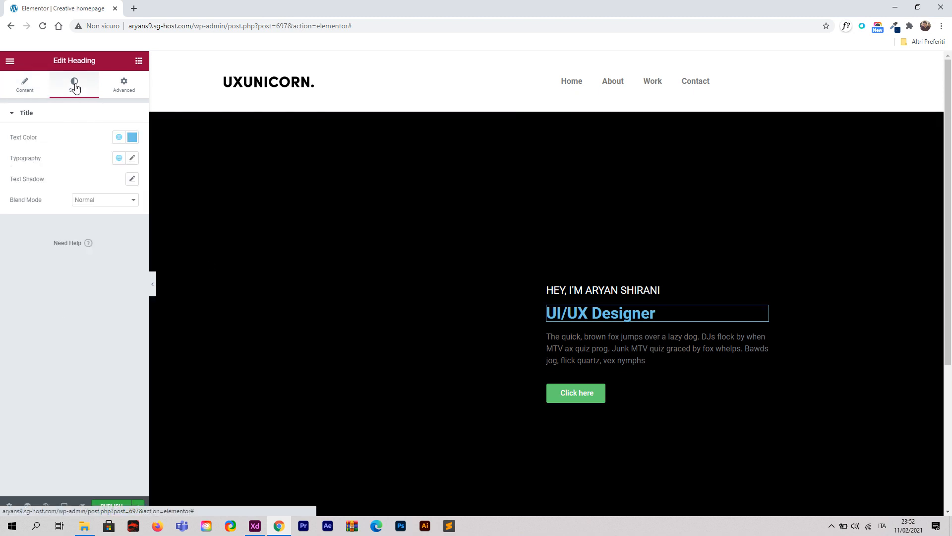
{"action": "left_click", "coordinate": [132, 137]}
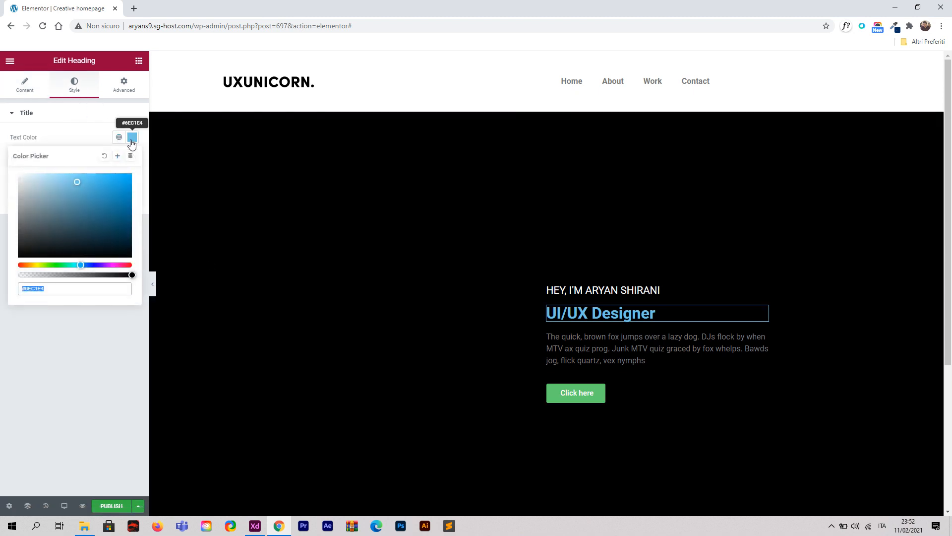
{"action": "left_click", "coordinate": [35, 175]}
{"action": "left_click", "coordinate": [89, 133]}
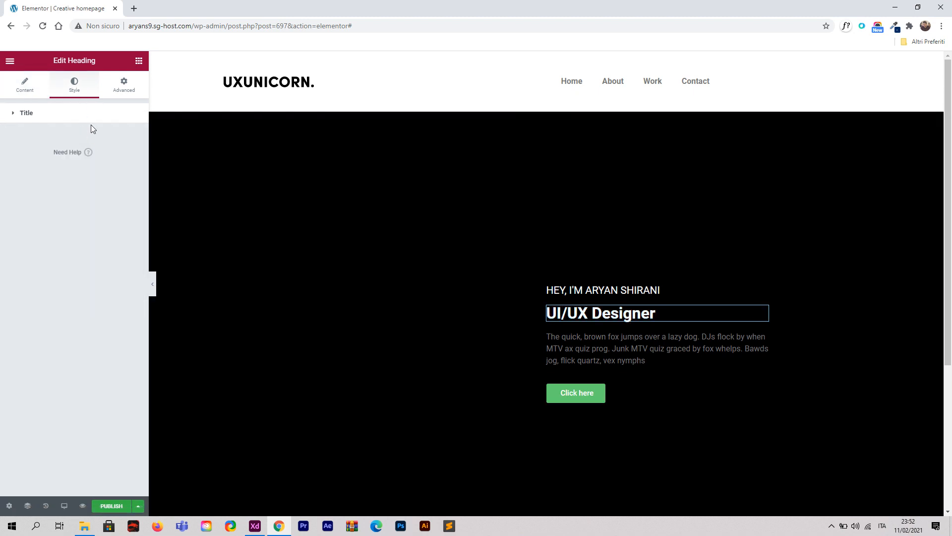
{"action": "left_click", "coordinate": [86, 119]}
Change the "UI/UX Designer" heading's font family to Rubik.
{"action": "left_click", "coordinate": [133, 159]}
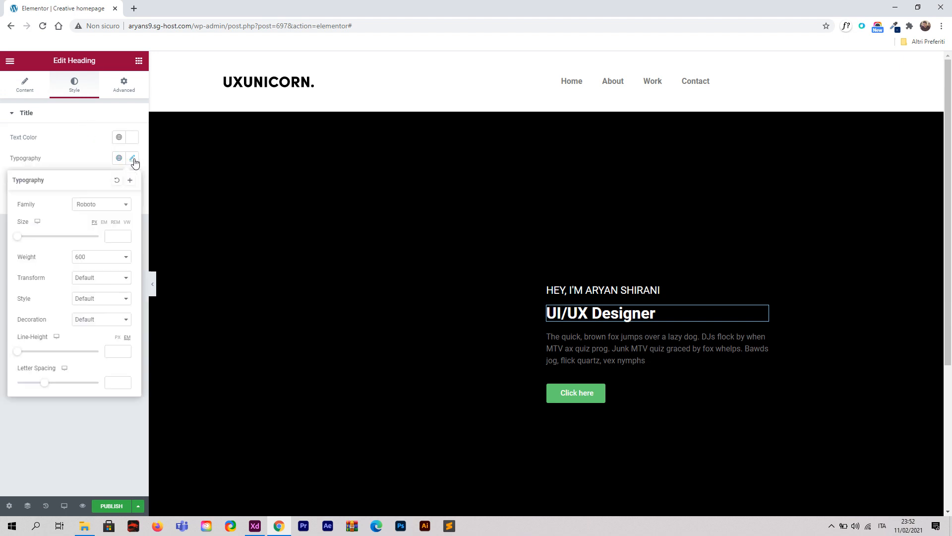
{"action": "left_click", "coordinate": [95, 204]}
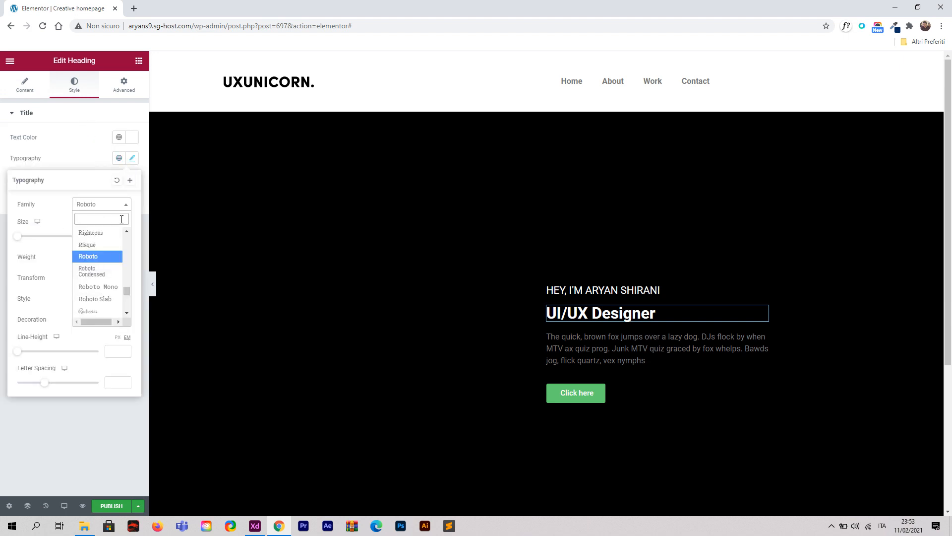
{"action": "type", "text": "rubik"}
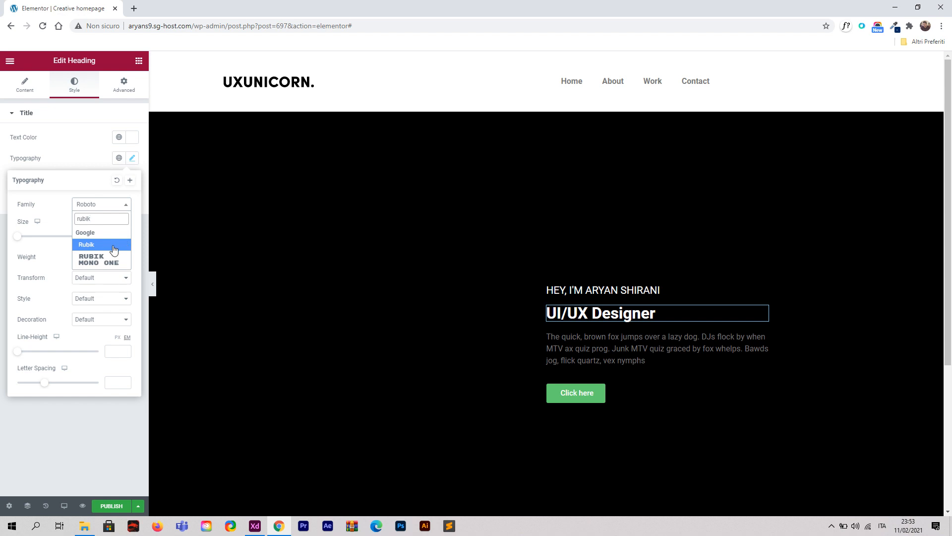
{"action": "left_click", "coordinate": [113, 246]}
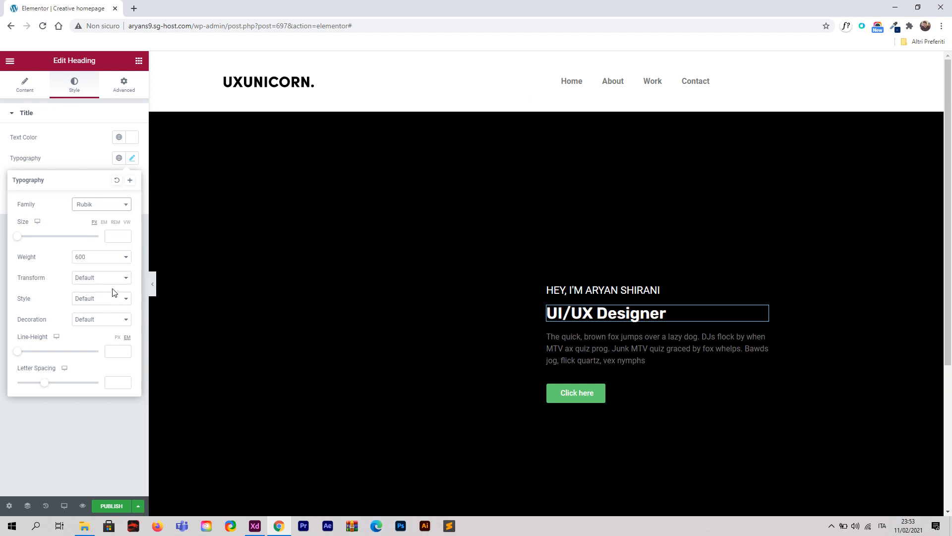
Set the "UI/UX Designer" heading's font size to 4.4 rem and its weight to 700.
{"action": "left_click", "coordinate": [115, 222]}
{"action": "left_click_drag", "start_coordinate": [20, 239], "coordinate": [54, 239]}
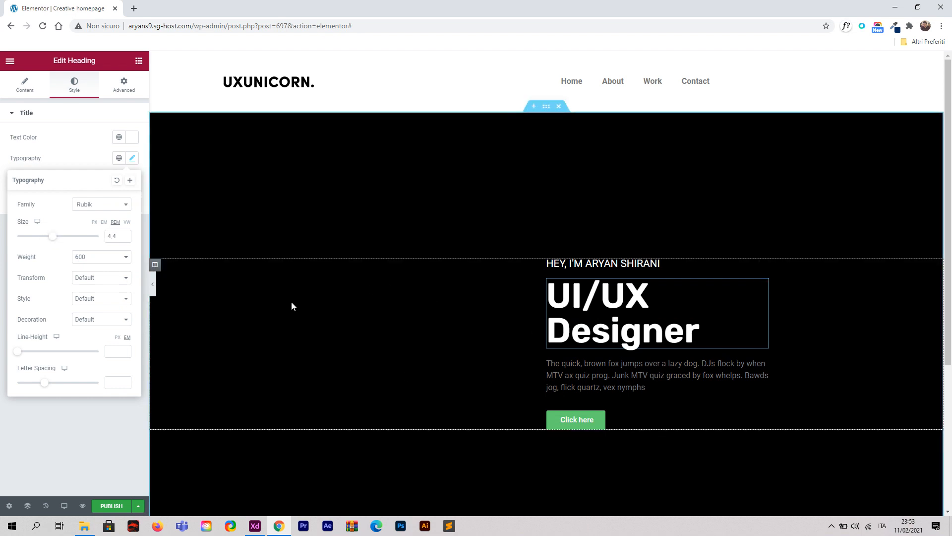
{"action": "left_click", "coordinate": [103, 263]}
{"action": "left_click", "coordinate": [108, 314]}
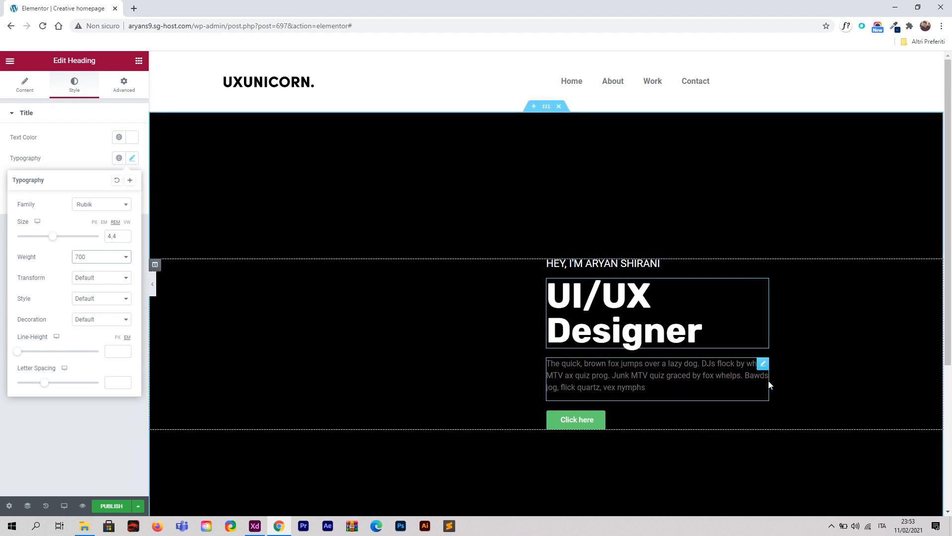
Set the text color of the paragraph below the "UI/UX Designer" heading to white (#FFFFFF).
{"action": "left_click", "coordinate": [763, 364]}
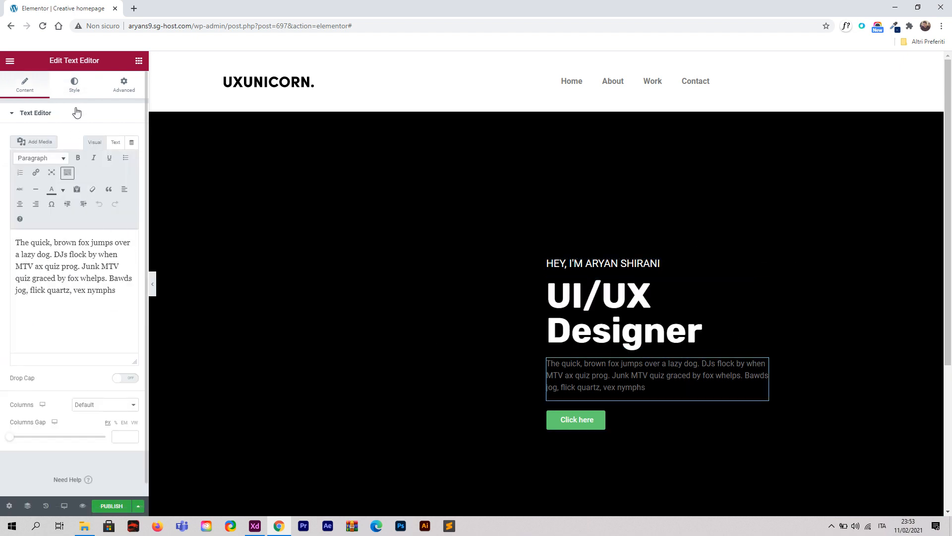
{"action": "left_click", "coordinate": [75, 85]}
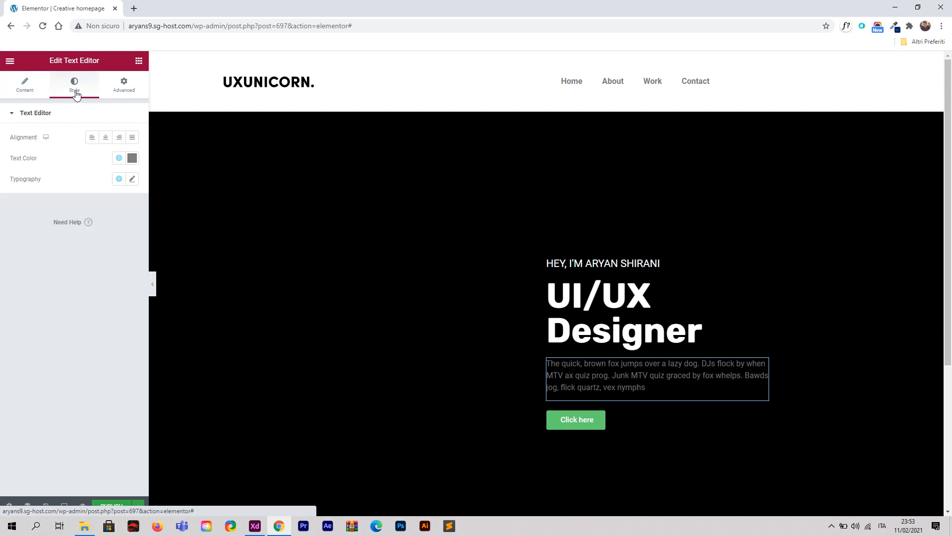
{"action": "left_click", "coordinate": [132, 160]}
{"action": "left_click_drag", "start_coordinate": [88, 209], "coordinate": [1, 189]}
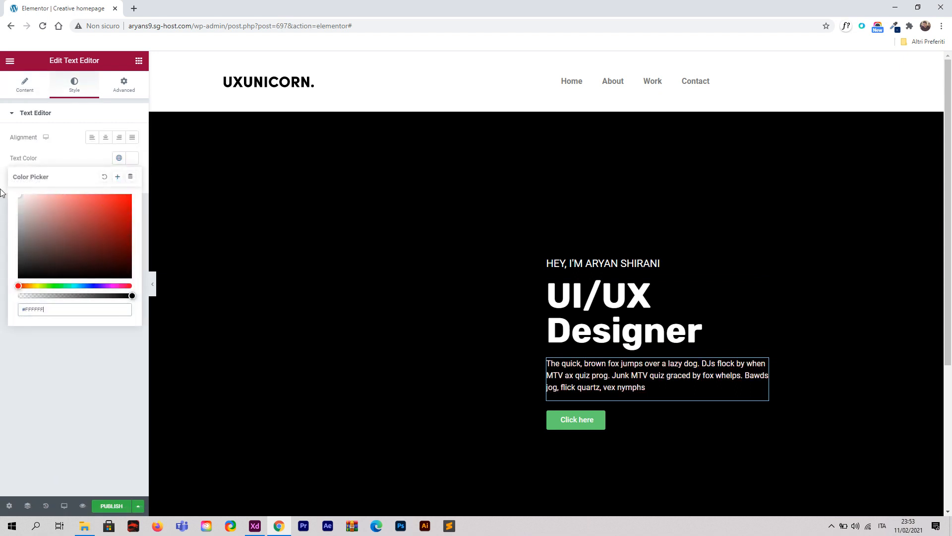
{"action": "left_click", "coordinate": [61, 157]}
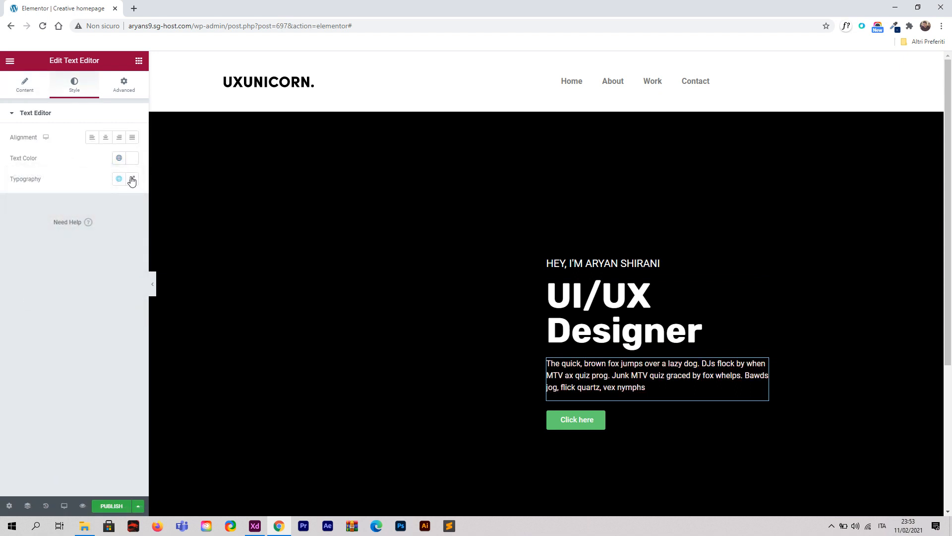
Change the hero paragraph's font family to Verdana.
{"action": "left_click", "coordinate": [132, 179]}
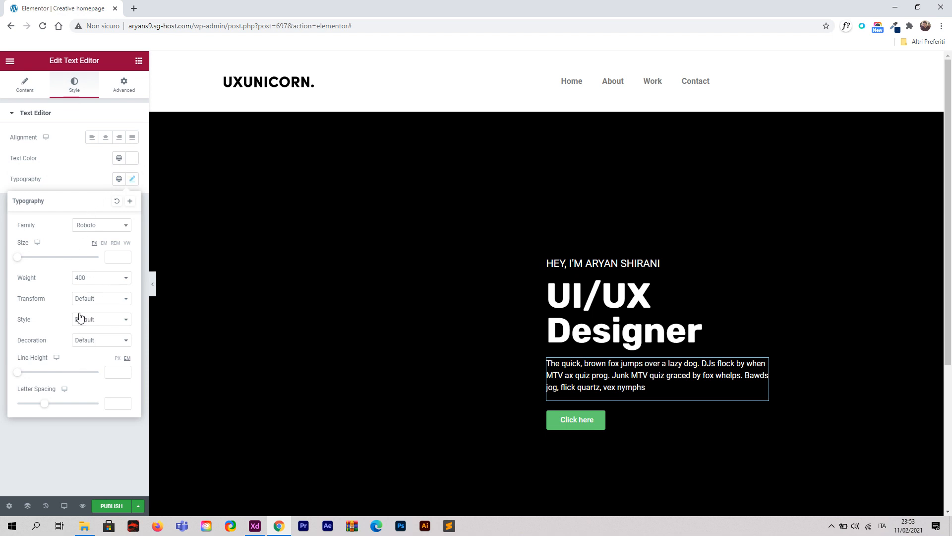
{"action": "left_click", "coordinate": [97, 227]}
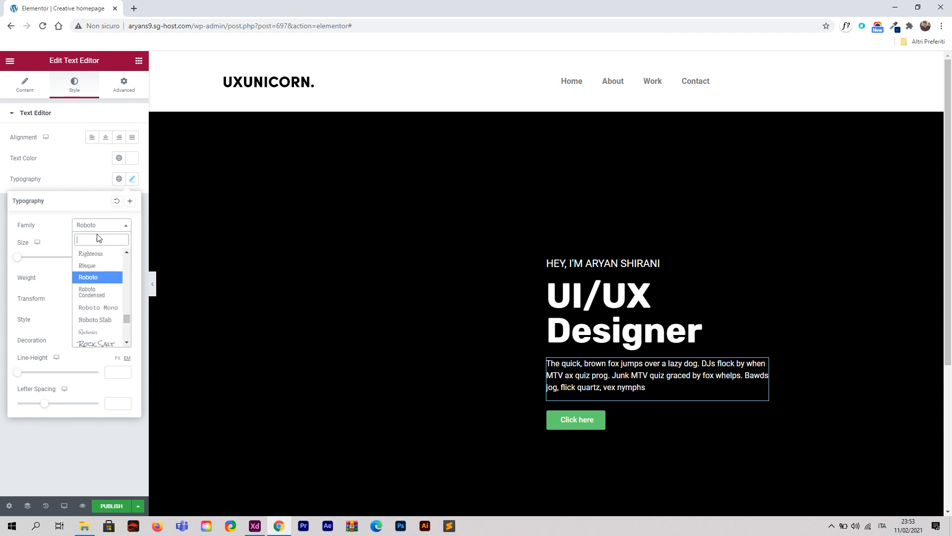
{"action": "type", "text": "verd"}
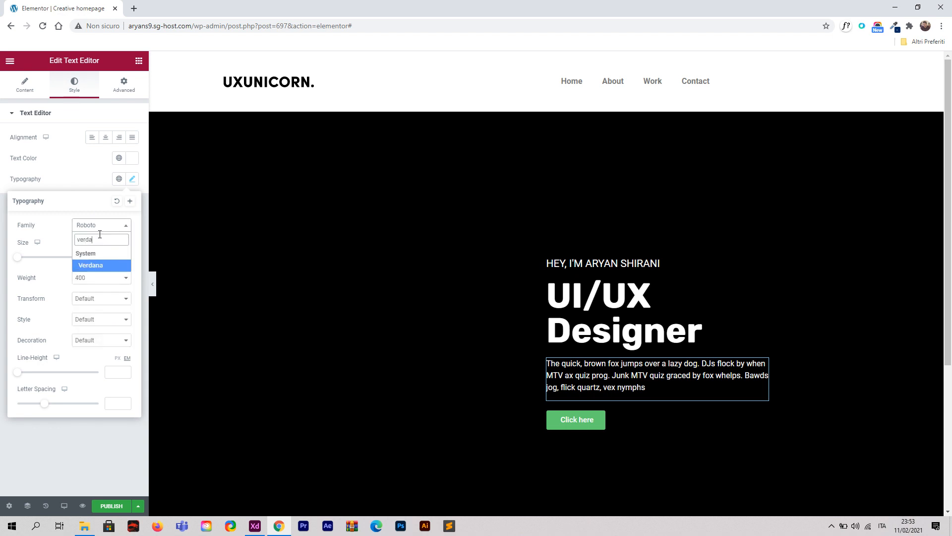
{"action": "type", "text": "a"}
{"action": "key", "text": "Return"}
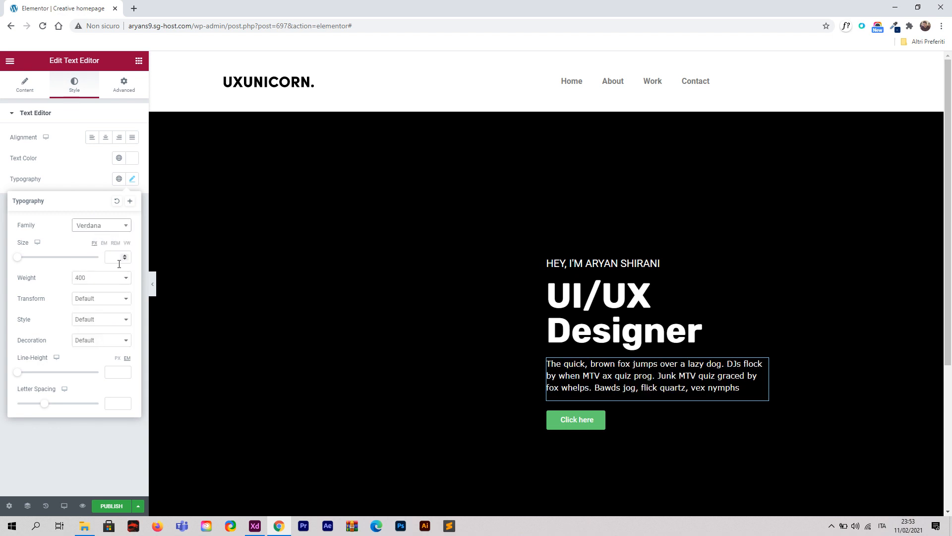
Try font weights 500 and 600 on the hero paragraph, and settle on 300.
{"action": "left_click", "coordinate": [95, 279]}
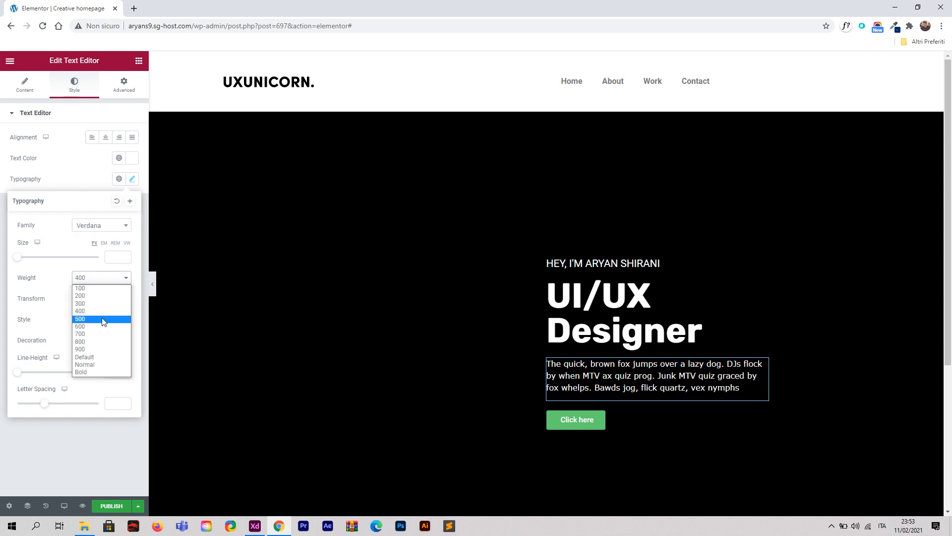
{"action": "left_click", "coordinate": [102, 319]}
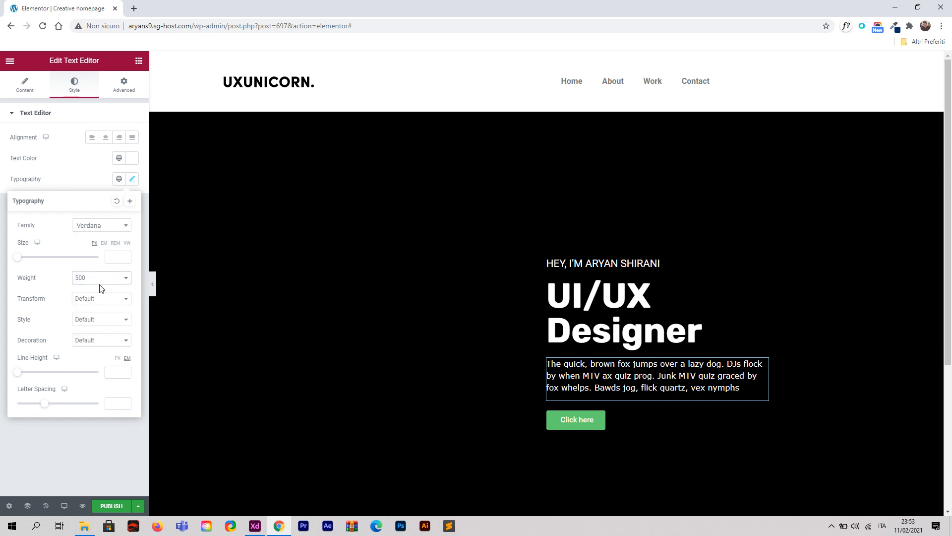
{"action": "left_click", "coordinate": [99, 279]}
{"action": "left_click", "coordinate": [106, 327]}
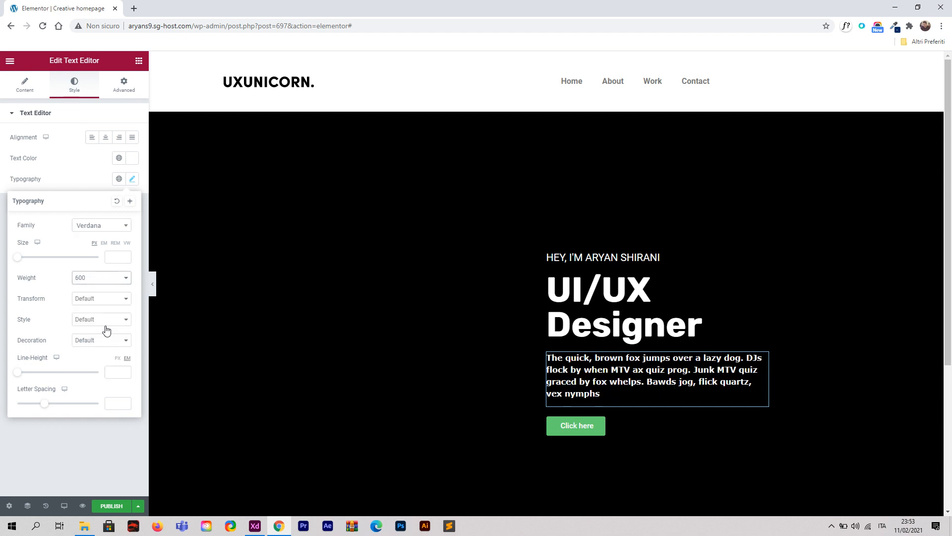
{"action": "left_click", "coordinate": [101, 278]}
{"action": "left_click", "coordinate": [101, 303]}
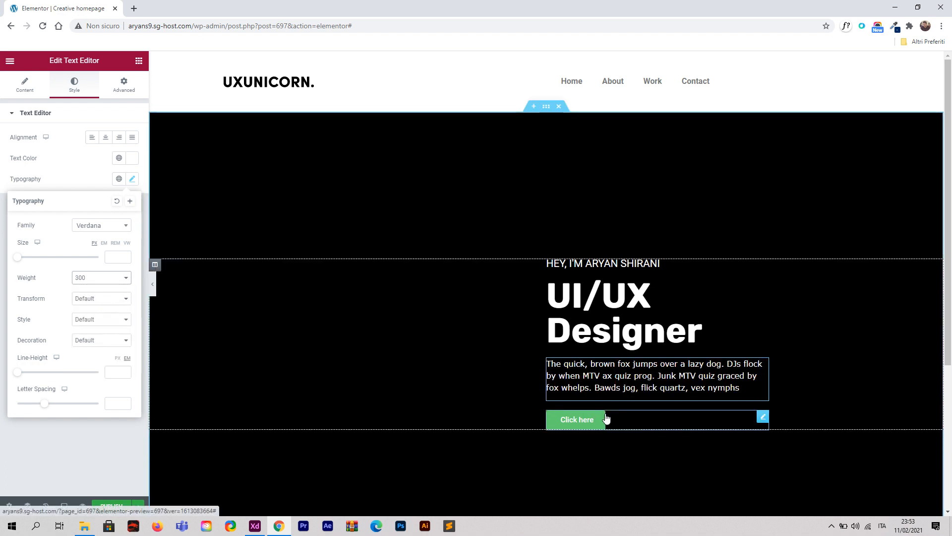
Make the "Click here" button's background color fully transparent.
{"action": "left_click", "coordinate": [763, 417]}
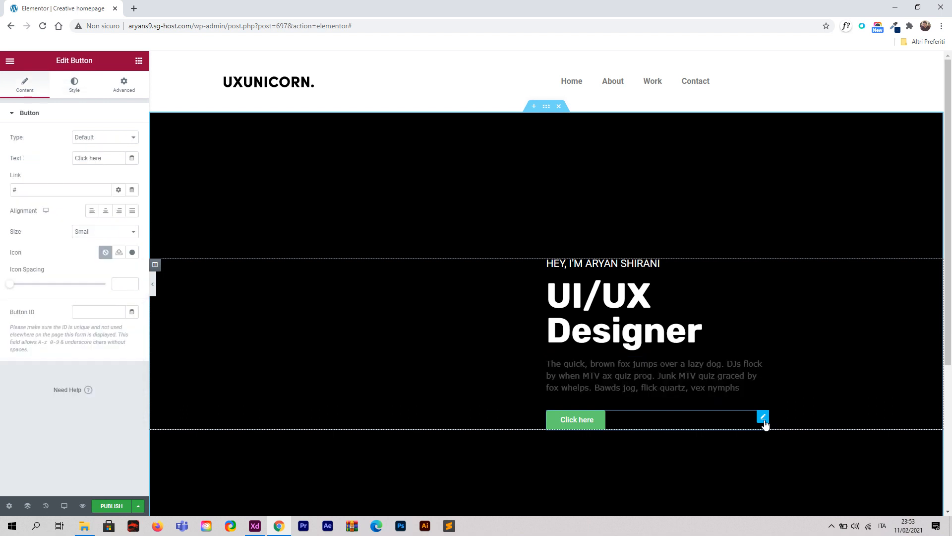
{"action": "left_click", "coordinate": [75, 87]}
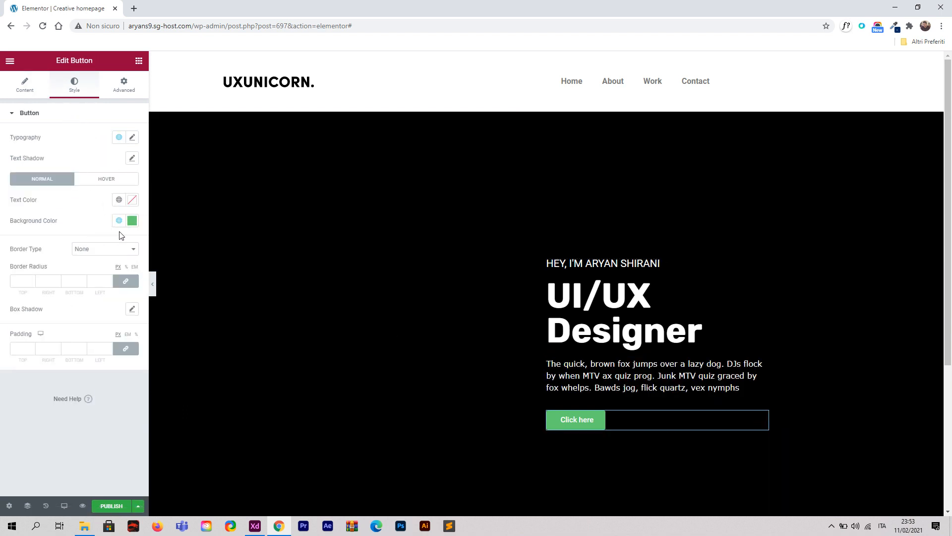
{"action": "left_click", "coordinate": [132, 220]}
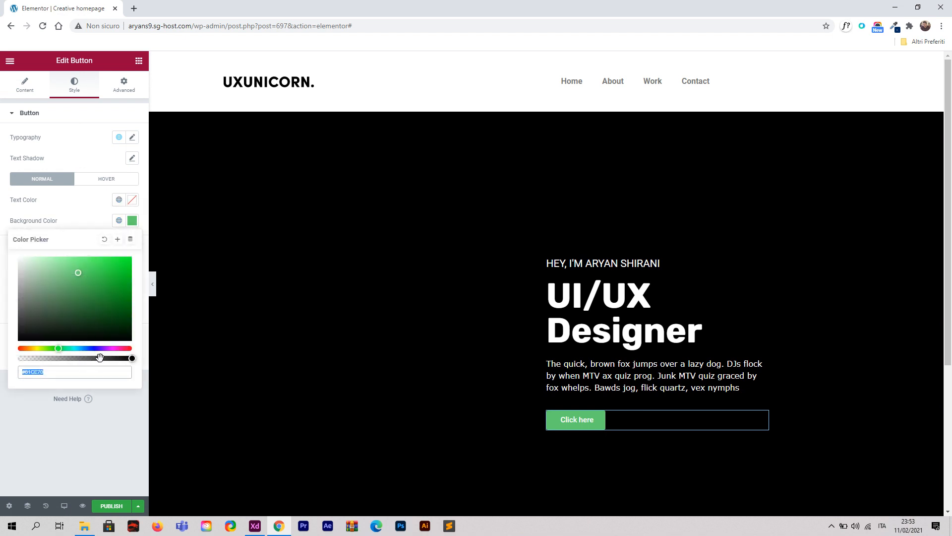
{"action": "left_click_drag", "start_coordinate": [117, 358], "coordinate": [1, 364]}
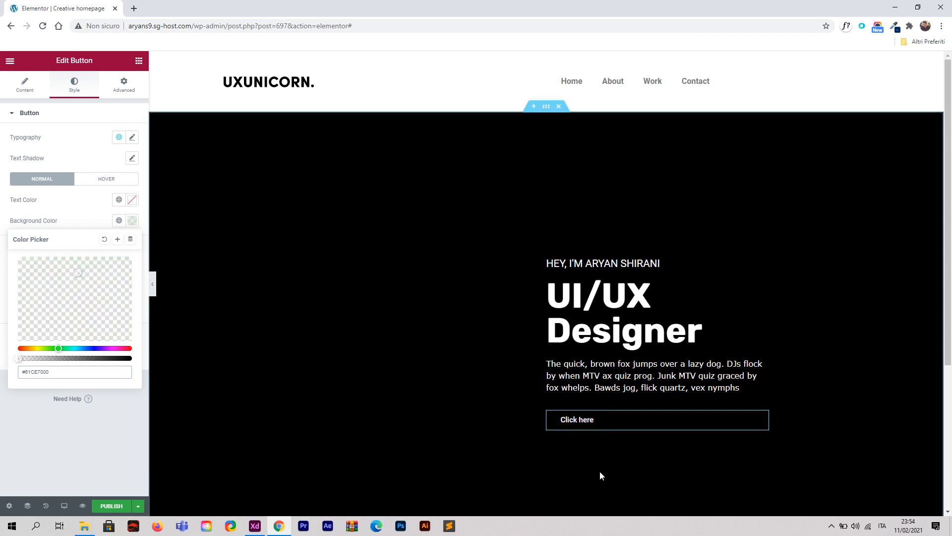
{"action": "left_click", "coordinate": [114, 162]}
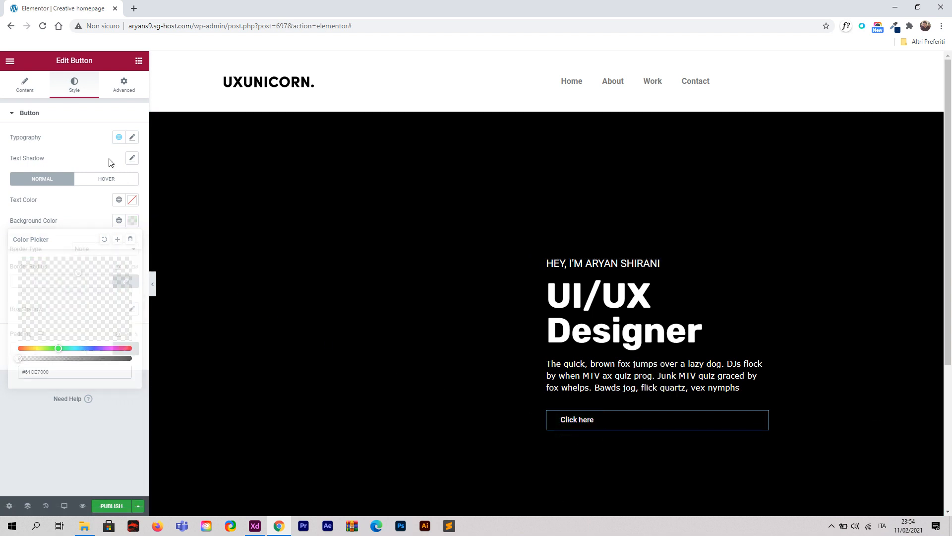
Set the button's text to a font size of 1.1 rem and transform it to uppercase.
{"action": "left_click", "coordinate": [133, 139]}
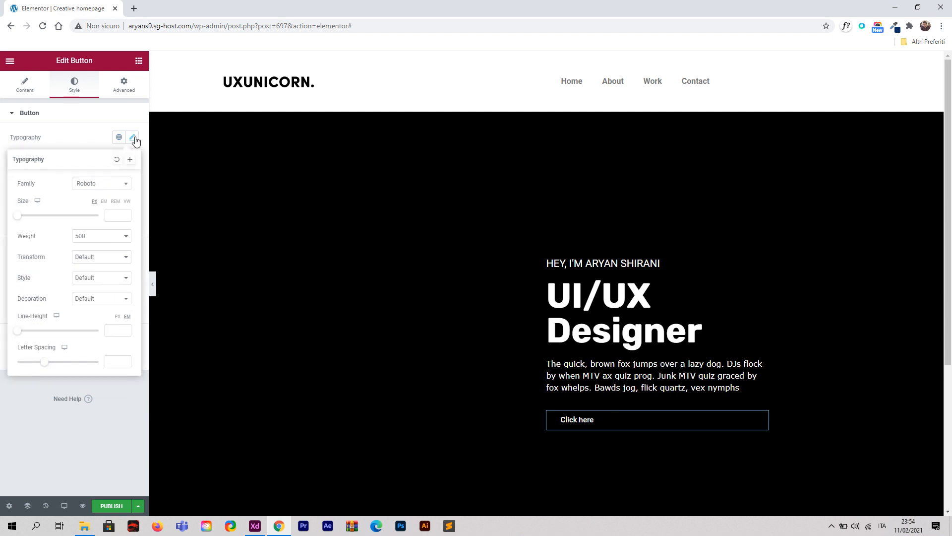
{"action": "left_click", "coordinate": [116, 202]}
{"action": "left_click_drag", "start_coordinate": [18, 216], "coordinate": [30, 222]}
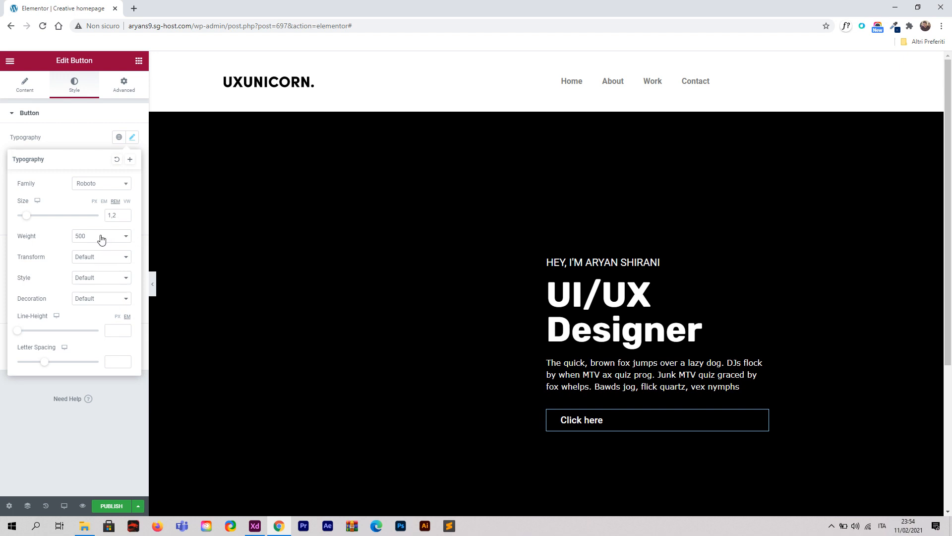
{"action": "left_click", "coordinate": [97, 258]}
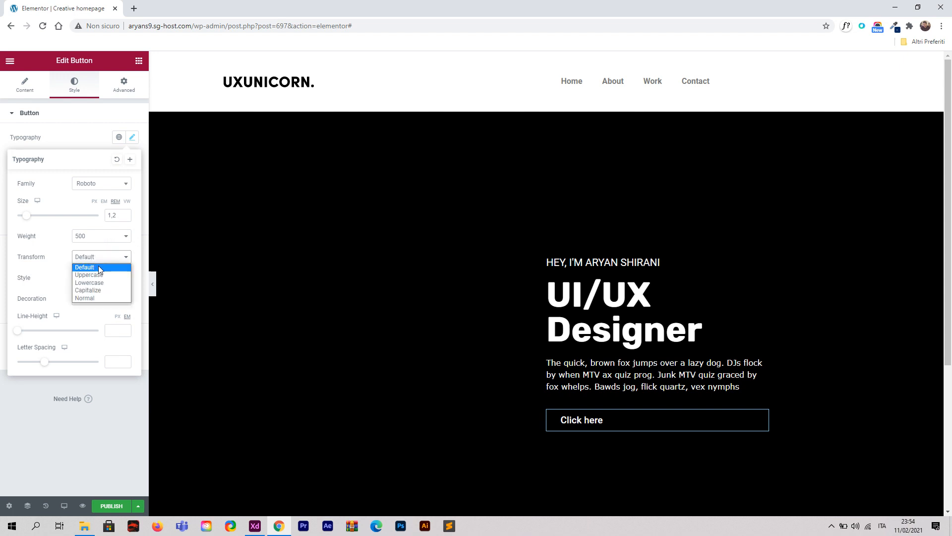
{"action": "left_click", "coordinate": [102, 275]}
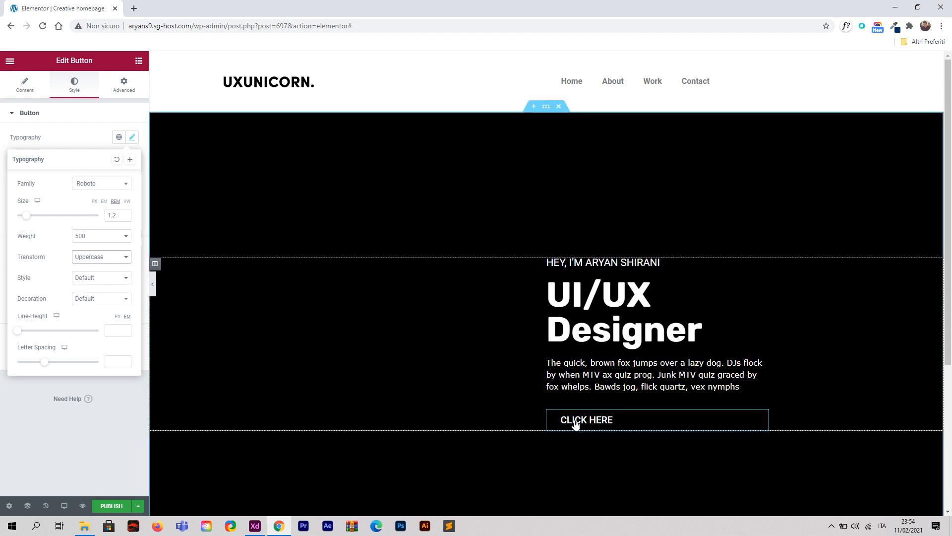
{"action": "left_click", "coordinate": [127, 218]}
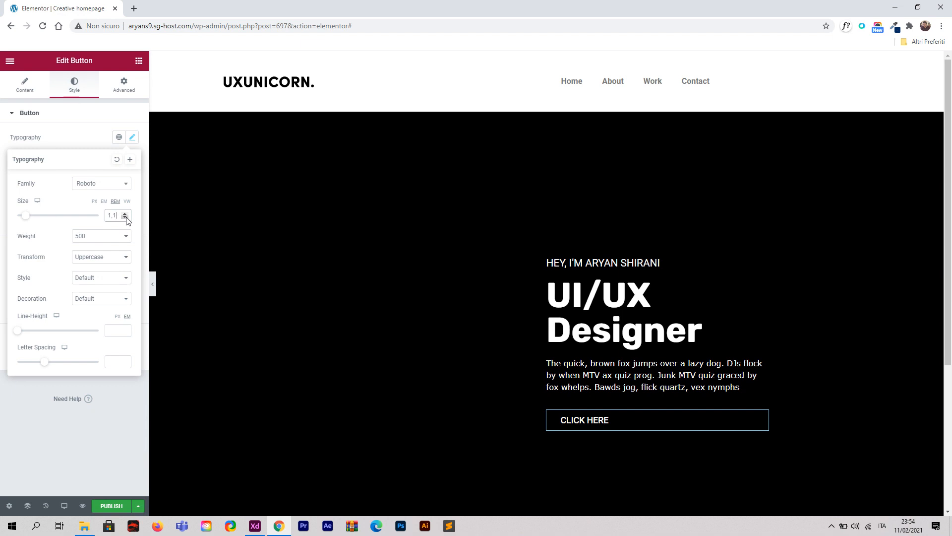
{"action": "left_click", "coordinate": [98, 140]}
Replace the button's text with "Check out my work".
{"action": "left_click", "coordinate": [27, 90]}
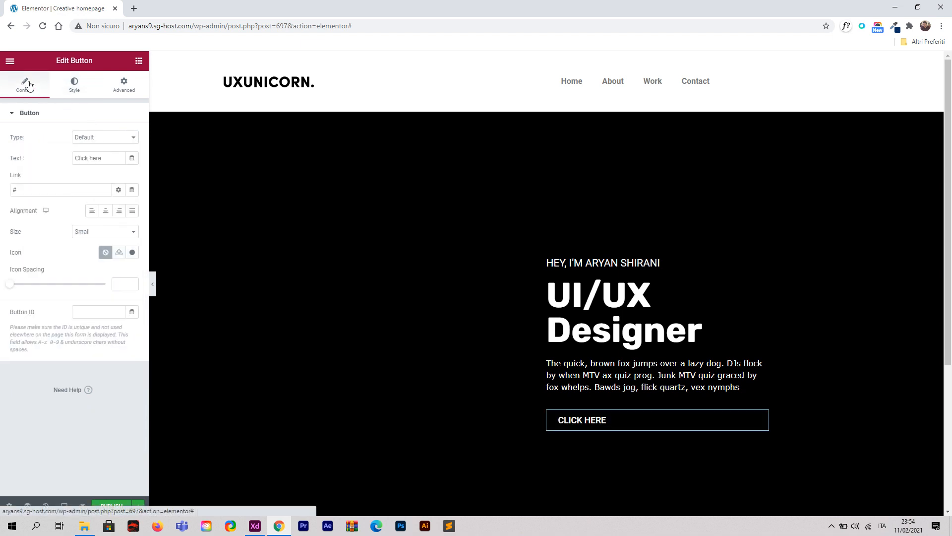
{"action": "left_click_drag", "start_coordinate": [105, 158], "coordinate": [58, 161]}
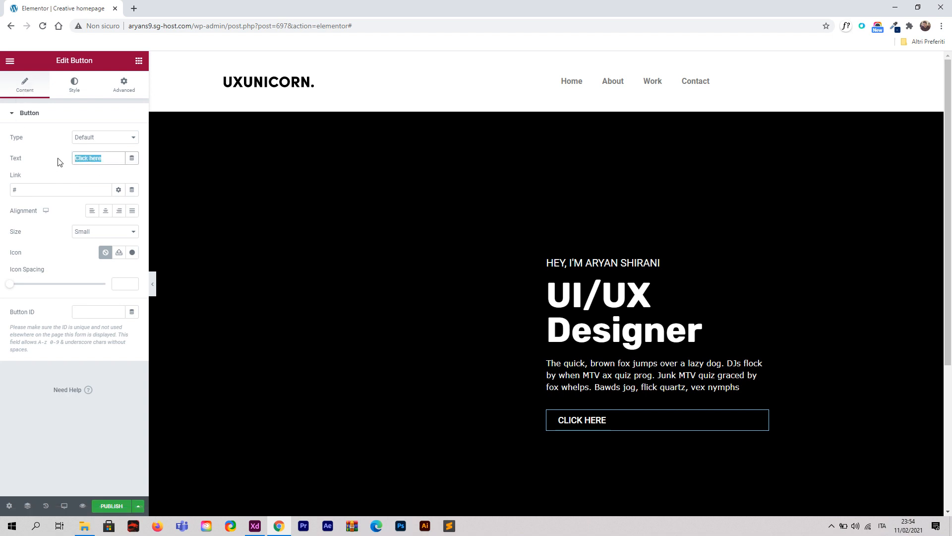
{"action": "type", "text": "Check out m"}
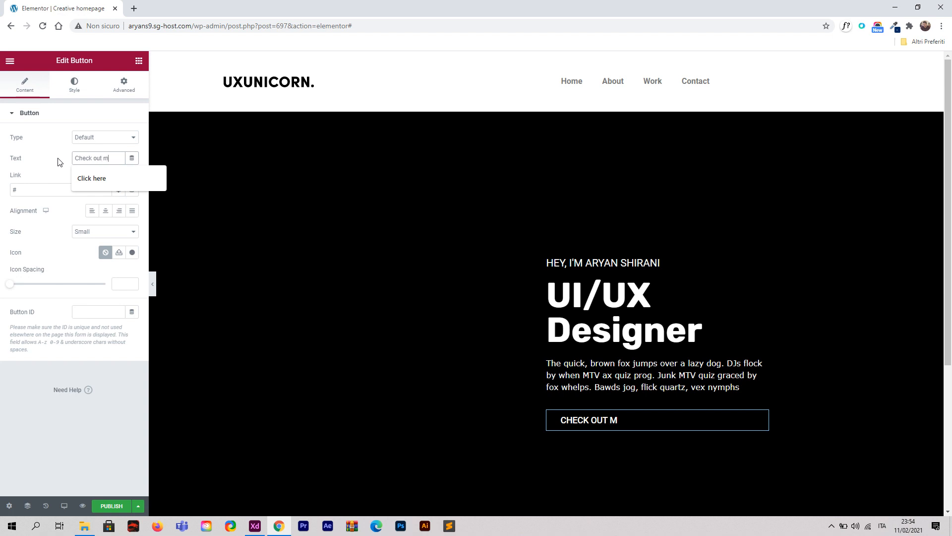
{"action": "type", "text": "y work"}
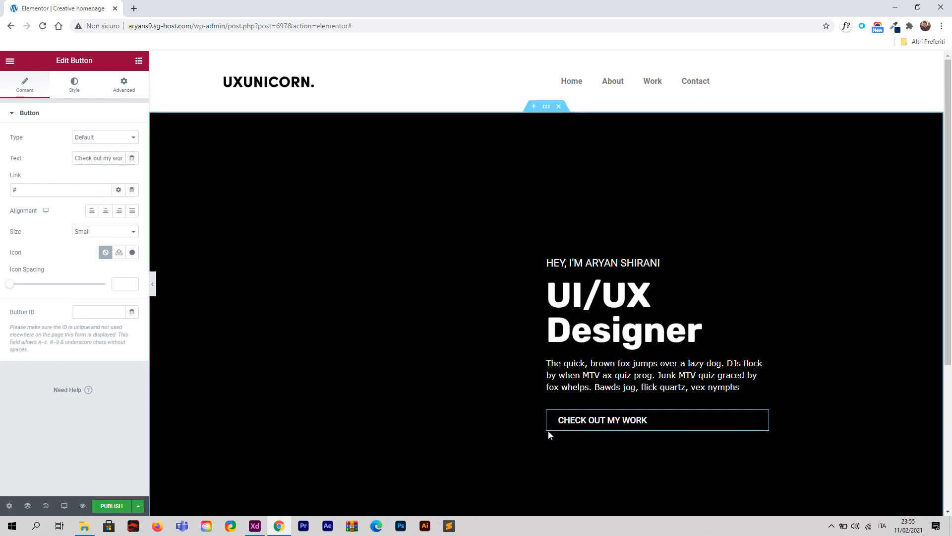
Set the "Check out my work" button's padding to 0 px on all sides.
{"action": "left_click", "coordinate": [73, 93]}
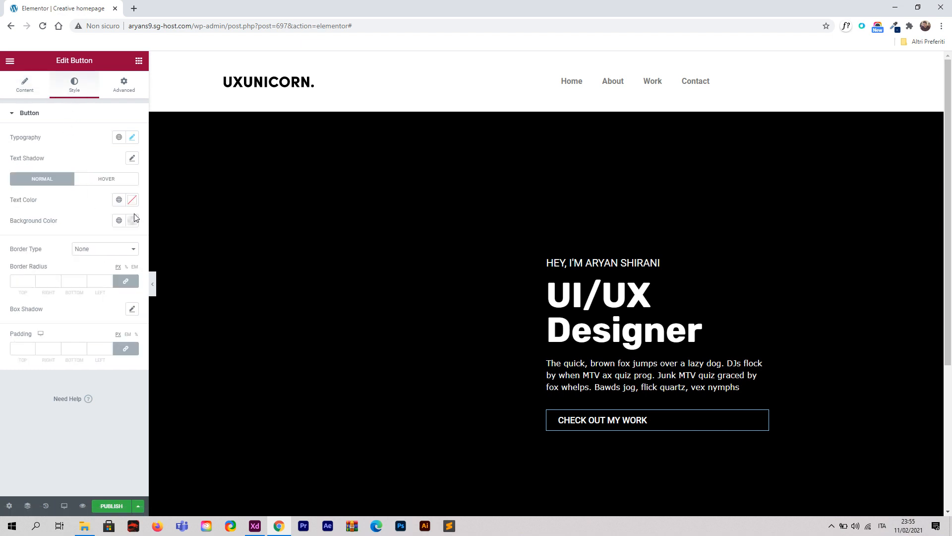
{"action": "left_click", "coordinate": [23, 350]}
{"action": "type", "text": "0"}
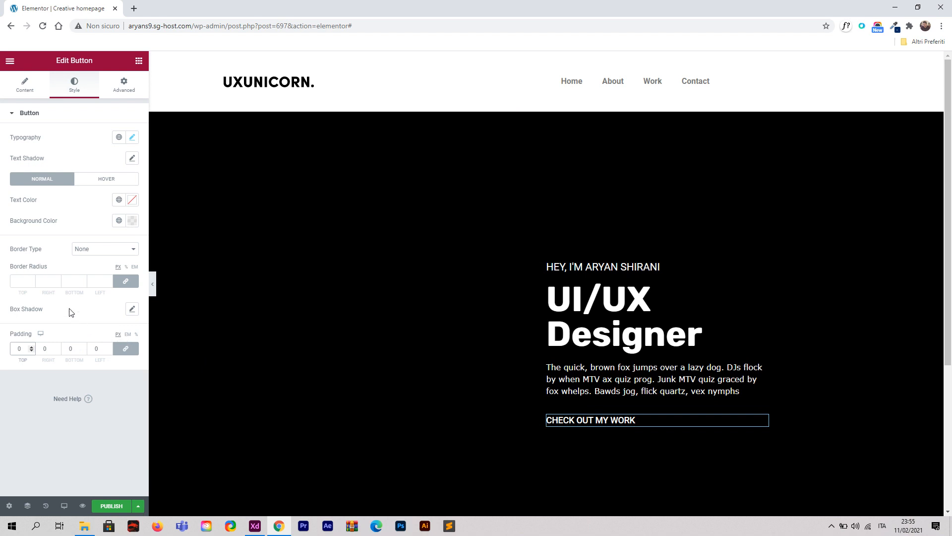
Give the "Check out my work" button a solid border with a bottom width of 2 and no width on the other sides.
{"action": "left_click", "coordinate": [88, 249]}
{"action": "left_click", "coordinate": [82, 267]}
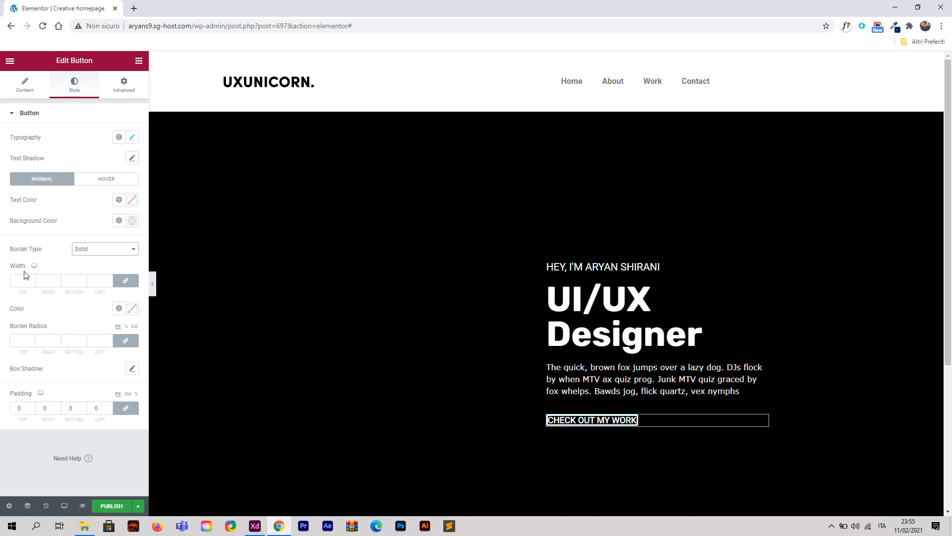
{"action": "left_click", "coordinate": [127, 282]}
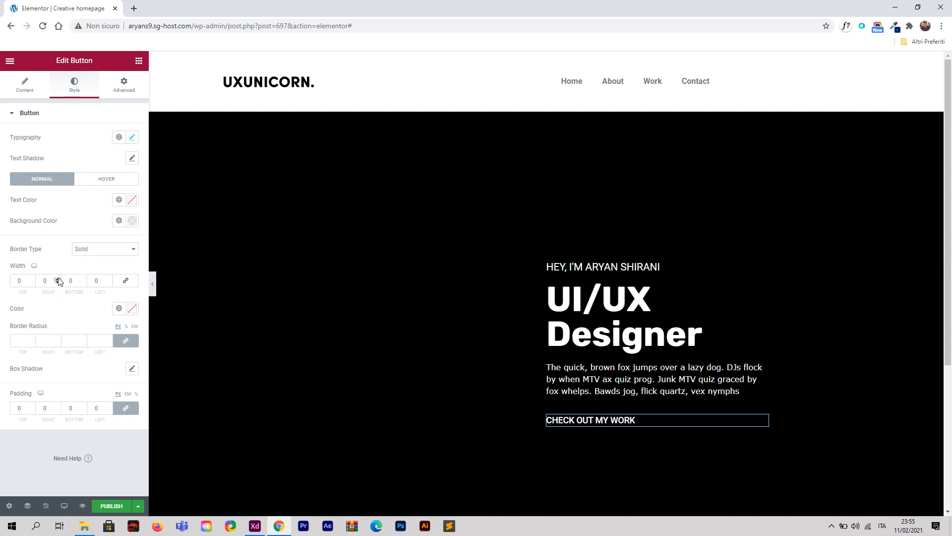
{"action": "left_click", "coordinate": [83, 279]}
{"action": "left_click", "coordinate": [83, 280]}
{"action": "left_click", "coordinate": [650, 397]}
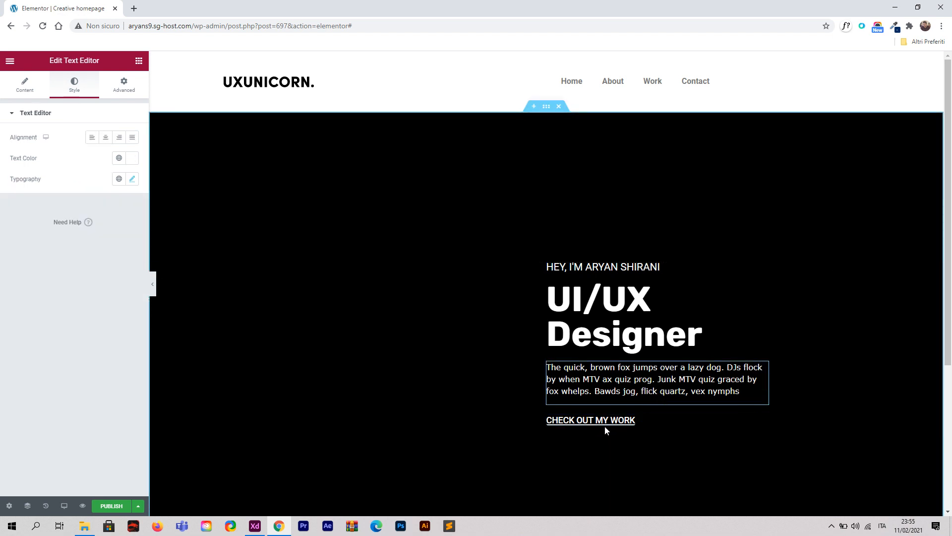
Set the line height of the "Check out my work" button's text to 0.1 em.
{"action": "left_click", "coordinate": [590, 422]}
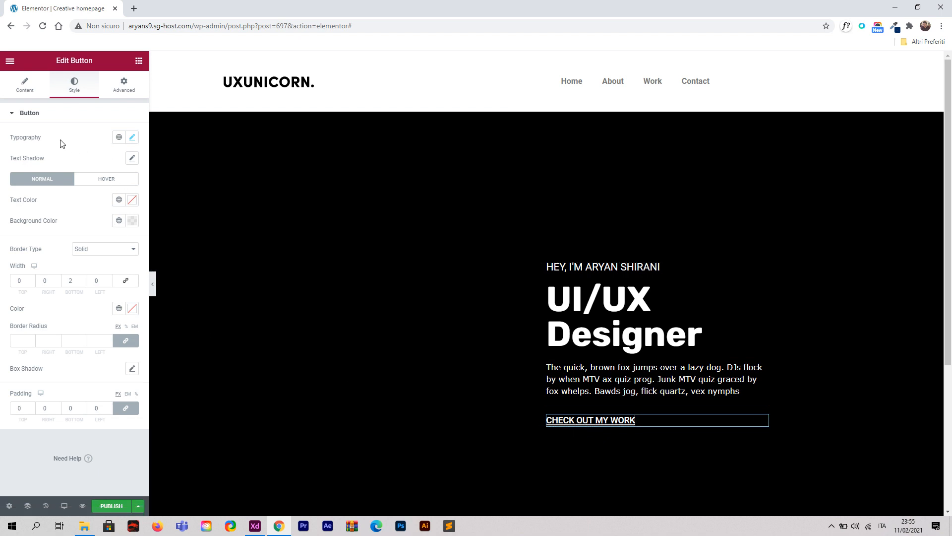
{"action": "left_click", "coordinate": [132, 137]}
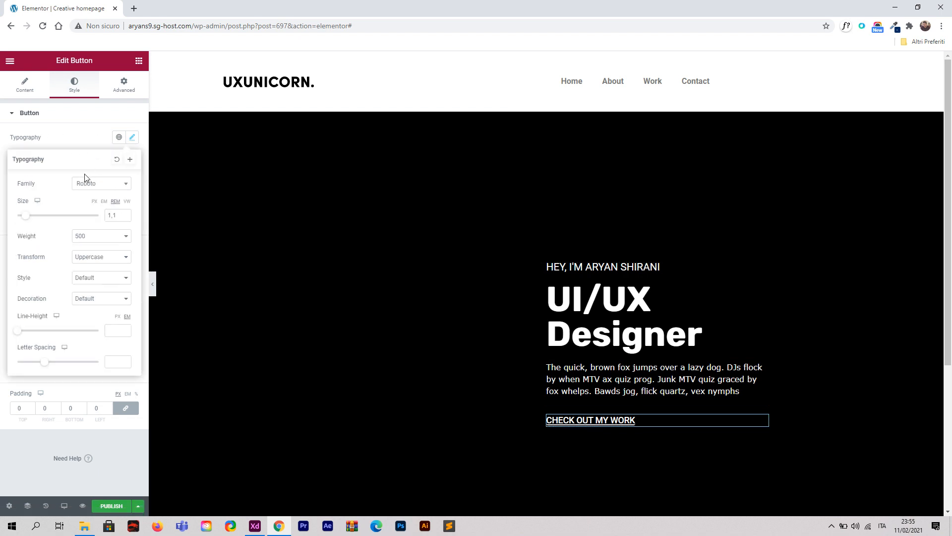
{"action": "left_click", "coordinate": [127, 329]}
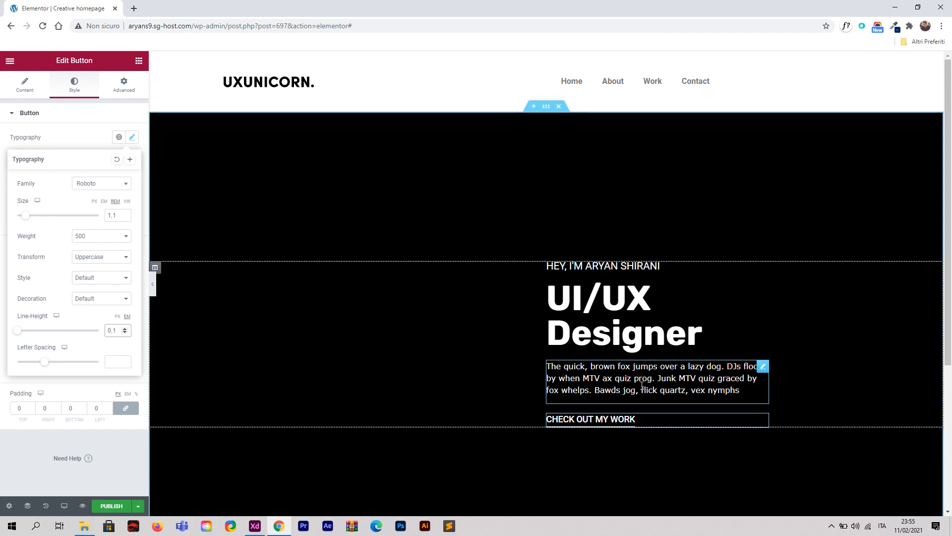
{"action": "left_click", "coordinate": [762, 366]}
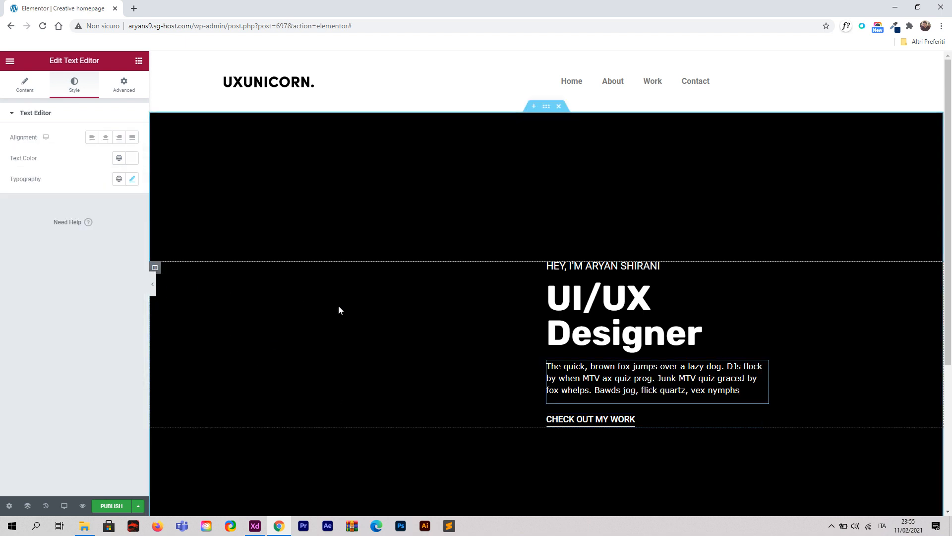
Insert the dark portrait photo from the media library as the hero section's background image.
{"action": "scroll", "coordinate": [502, 308], "scroll_direction": "down", "scroll_amount": 1}
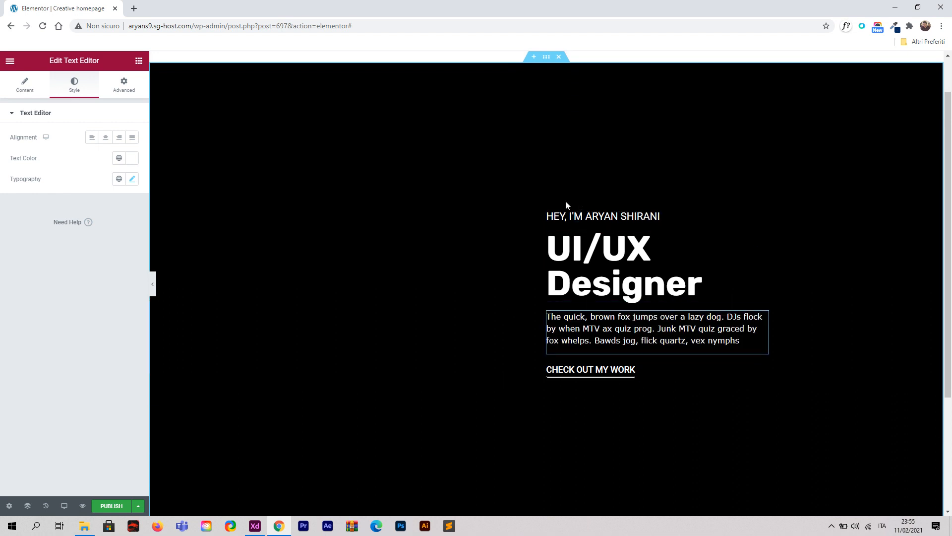
{"action": "scroll", "coordinate": [565, 203], "scroll_direction": "down", "scroll_amount": 1}
{"action": "scroll", "coordinate": [566, 203], "scroll_direction": "up", "scroll_amount": 2}
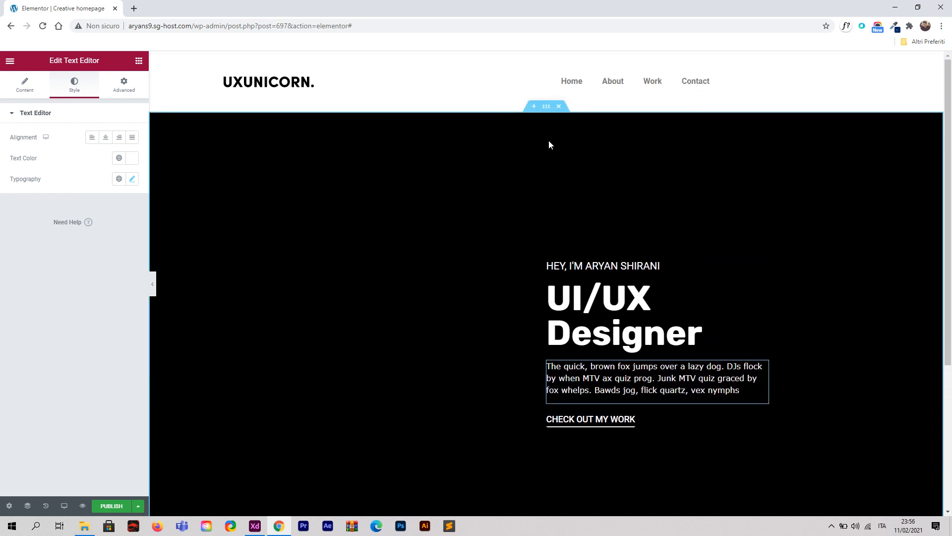
{"action": "left_click", "coordinate": [547, 110]}
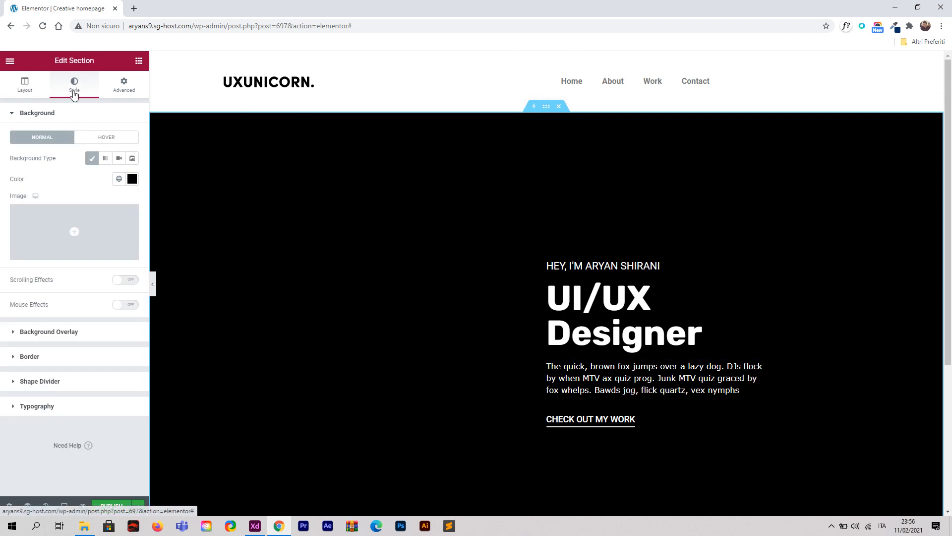
{"action": "mouse_move", "coordinate": [71, 221]}
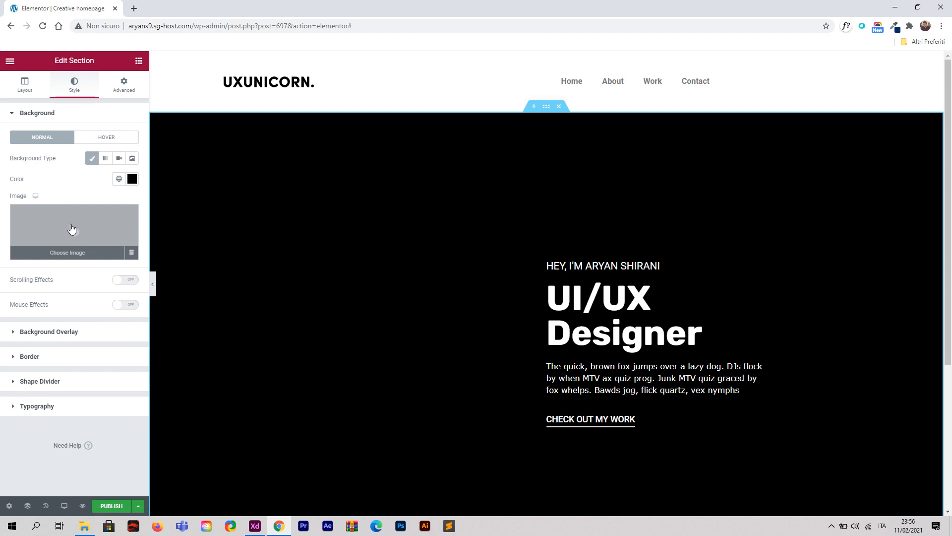
{"action": "left_click", "coordinate": [72, 229]}
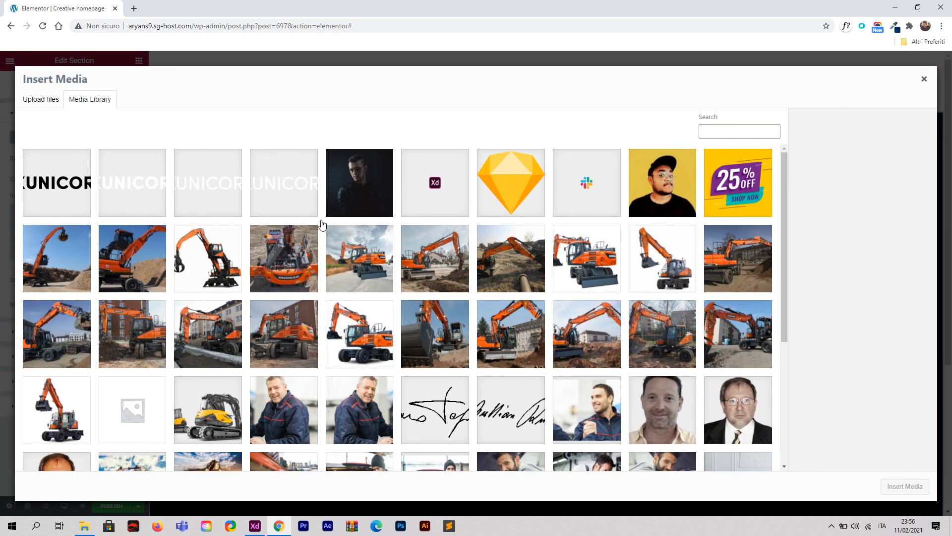
{"action": "left_click", "coordinate": [361, 181]}
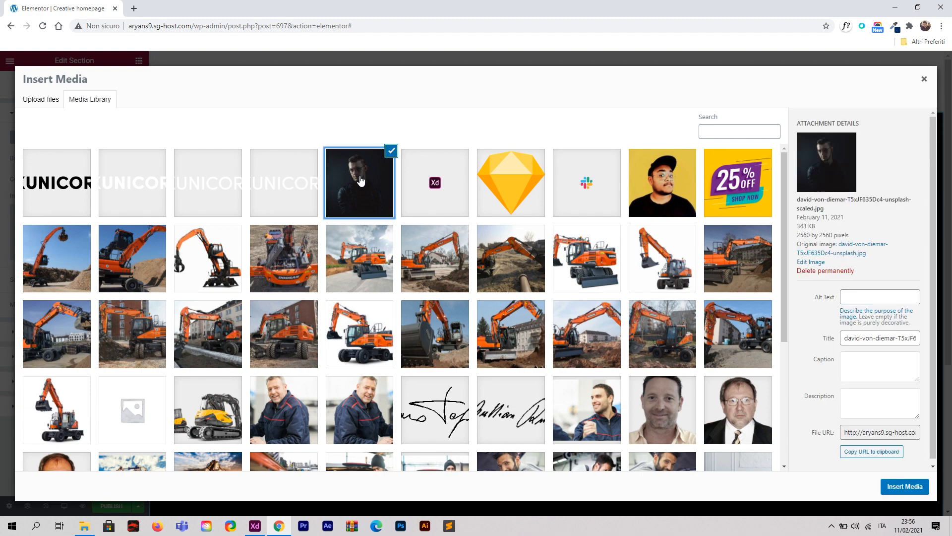
{"action": "left_click", "coordinate": [903, 485]}
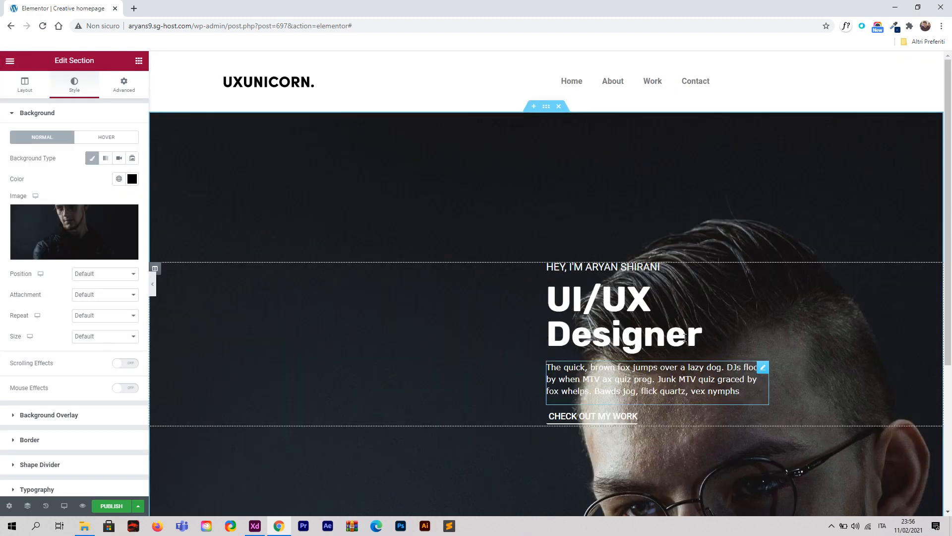
Set the hero background image to a custom size with a width of 72%.
{"action": "scroll", "coordinate": [462, 212], "scroll_direction": "down", "scroll_amount": 1}
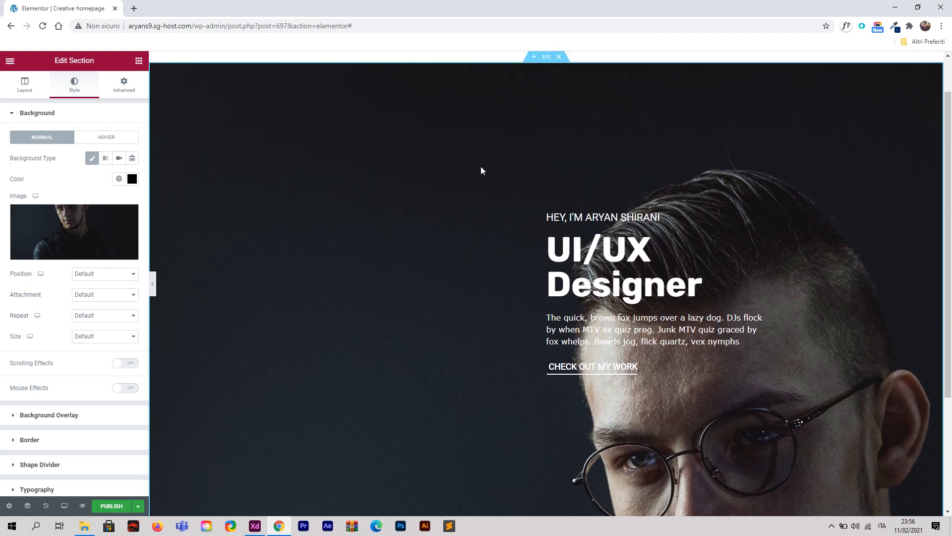
{"action": "scroll", "coordinate": [483, 170], "scroll_direction": "down", "scroll_amount": 2}
{"action": "scroll", "coordinate": [484, 171], "scroll_direction": "up", "scroll_amount": 3}
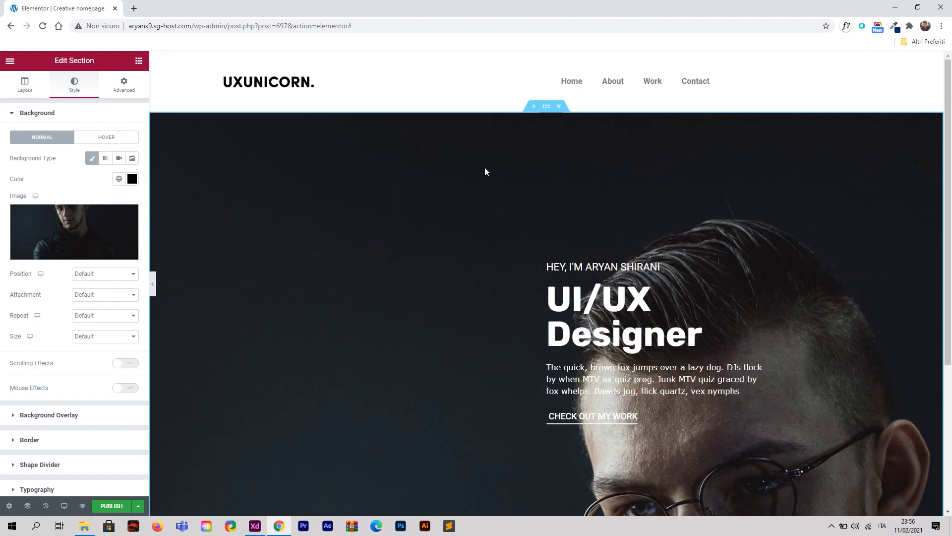
{"action": "scroll", "coordinate": [486, 171], "scroll_direction": "down", "scroll_amount": 3}
{"action": "scroll", "coordinate": [486, 170], "scroll_direction": "up", "scroll_amount": 3}
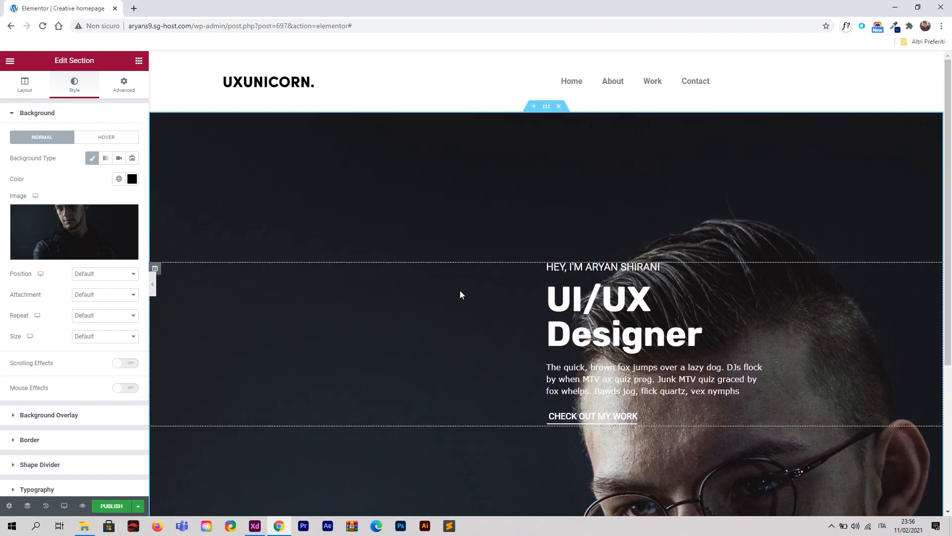
{"action": "scroll", "coordinate": [480, 268], "scroll_direction": "down", "scroll_amount": 1}
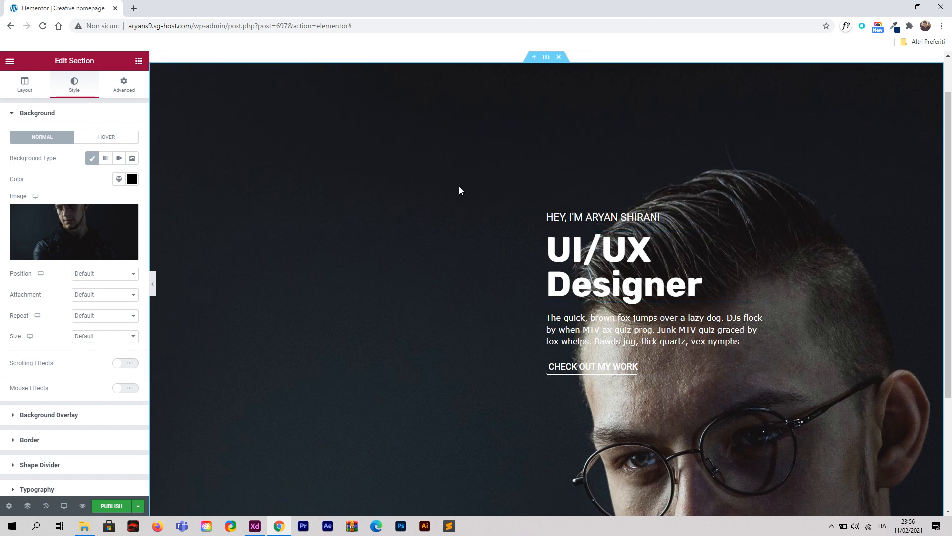
{"action": "mouse_move", "coordinate": [76, 229]}
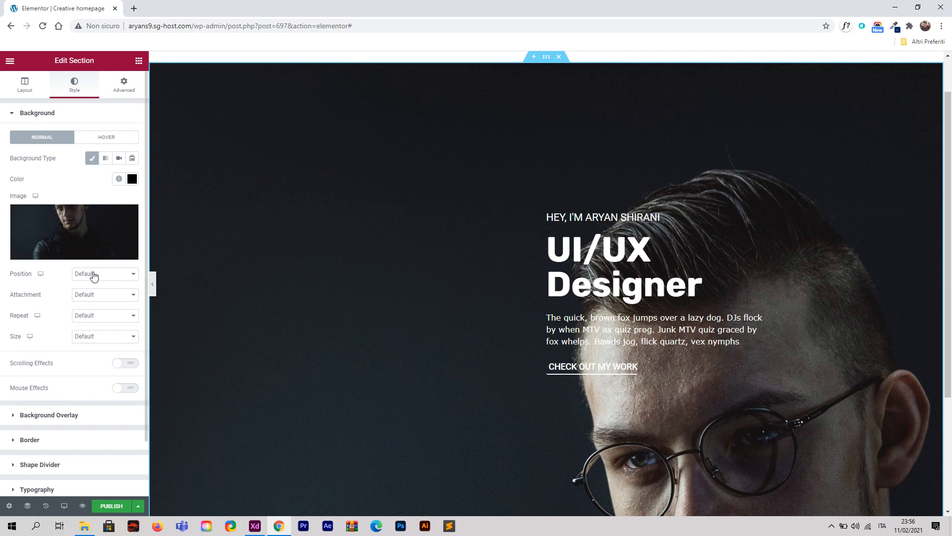
{"action": "left_click", "coordinate": [97, 341]}
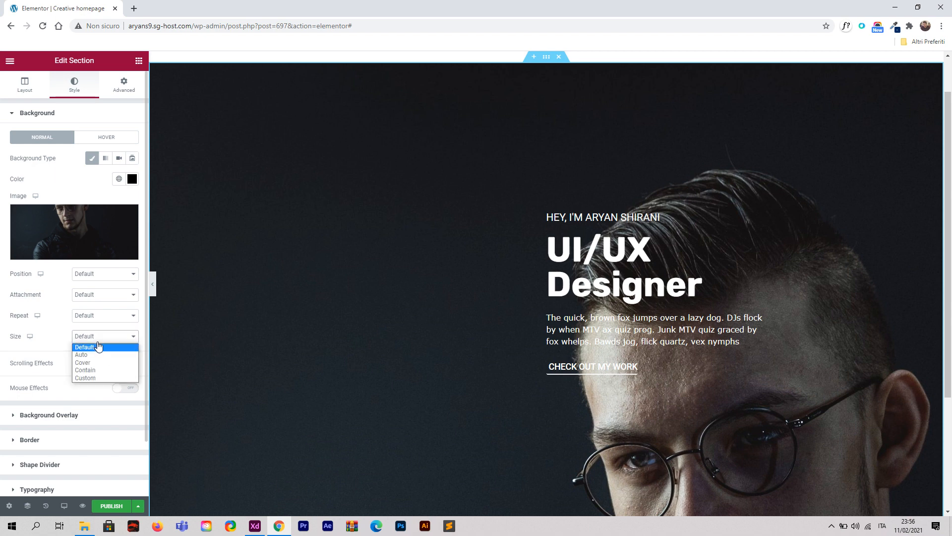
{"action": "left_click", "coordinate": [112, 378]}
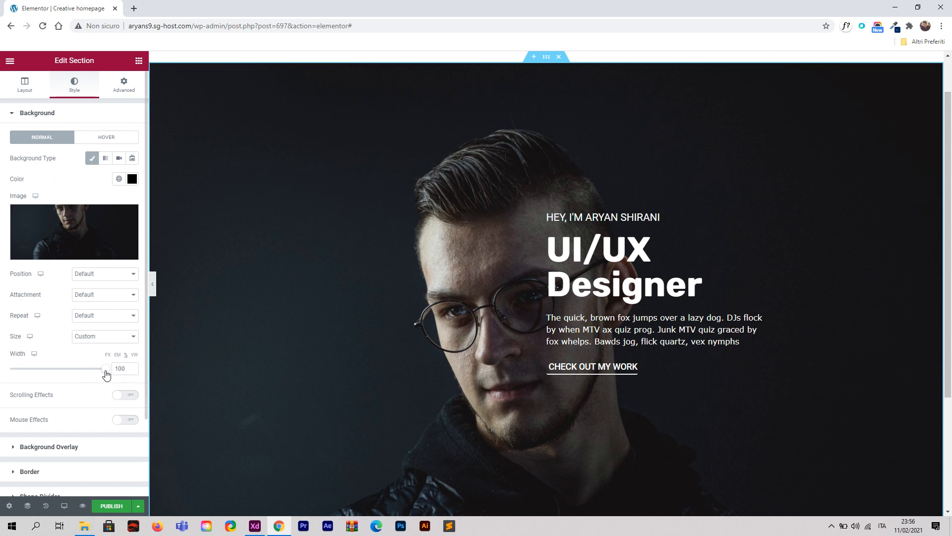
{"action": "left_click_drag", "start_coordinate": [106, 373], "coordinate": [78, 372]}
Set the hero section's background image to No-repeat.
{"action": "scroll", "coordinate": [375, 368], "scroll_direction": "down", "scroll_amount": 2}
{"action": "scroll", "coordinate": [375, 368], "scroll_direction": "up", "scroll_amount": 3}
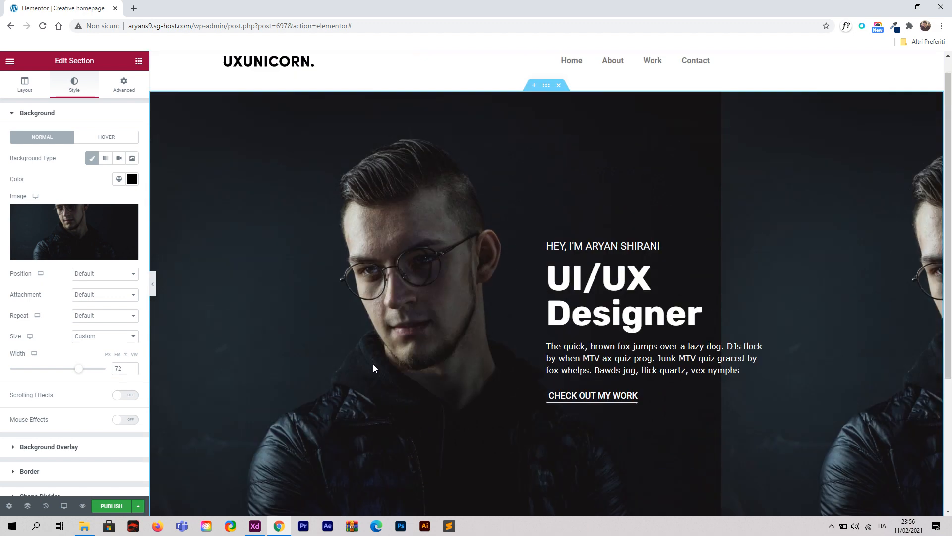
{"action": "scroll", "coordinate": [792, 216], "scroll_direction": "down", "scroll_amount": 1}
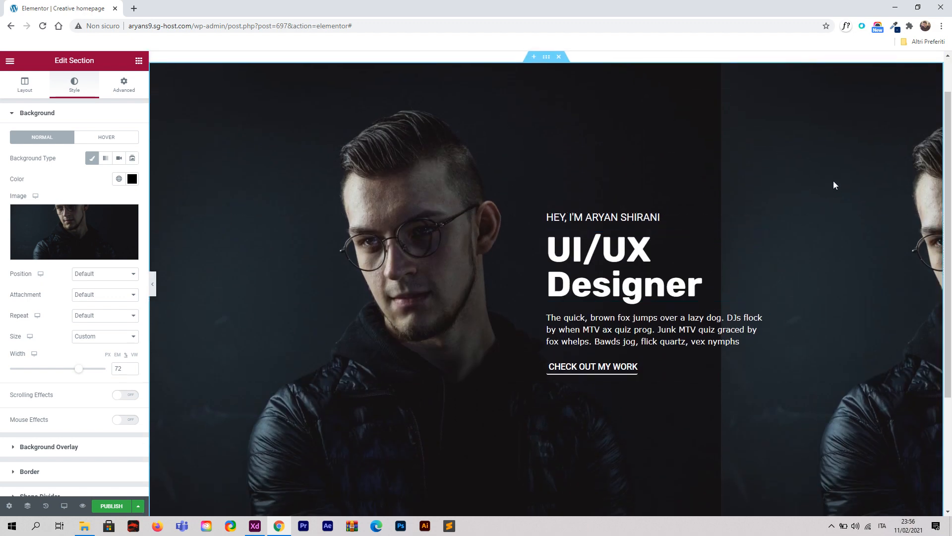
{"action": "left_click", "coordinate": [82, 321]}
{"action": "left_click", "coordinate": [85, 334]}
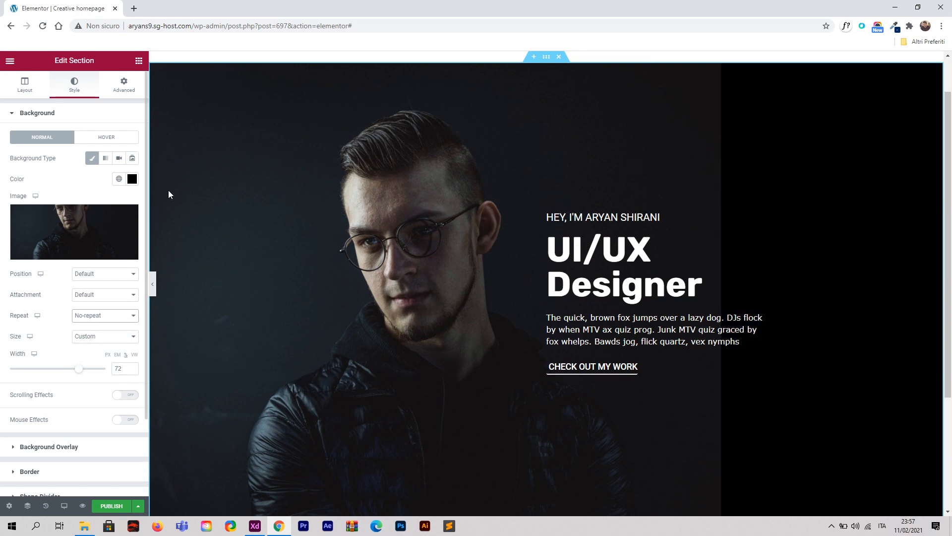
Change the hero section's background color to #0F0F0F so it blends with the portrait photo.
{"action": "left_click", "coordinate": [132, 178]}
{"action": "left_click_drag", "start_coordinate": [113, 218], "coordinate": [4, 283]}
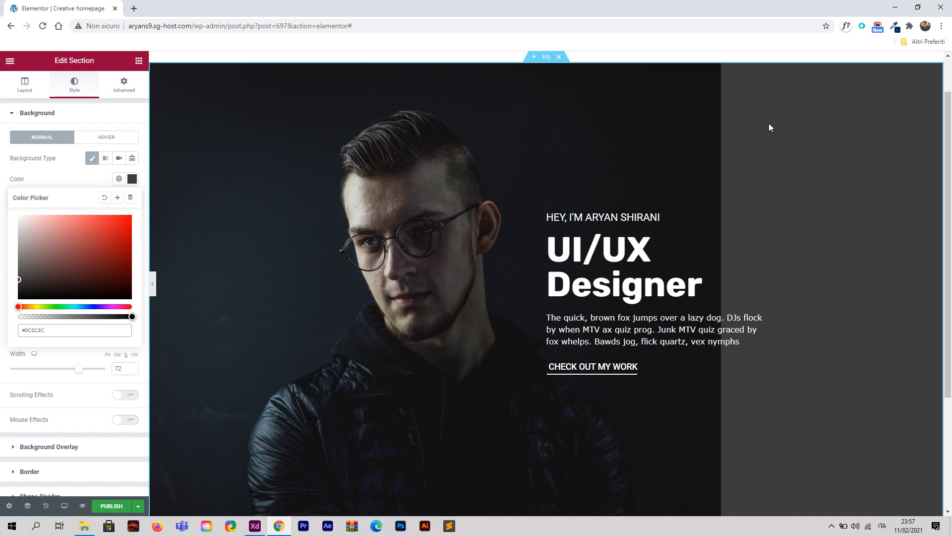
{"action": "left_click_drag", "start_coordinate": [46, 260], "coordinate": [1, 293]}
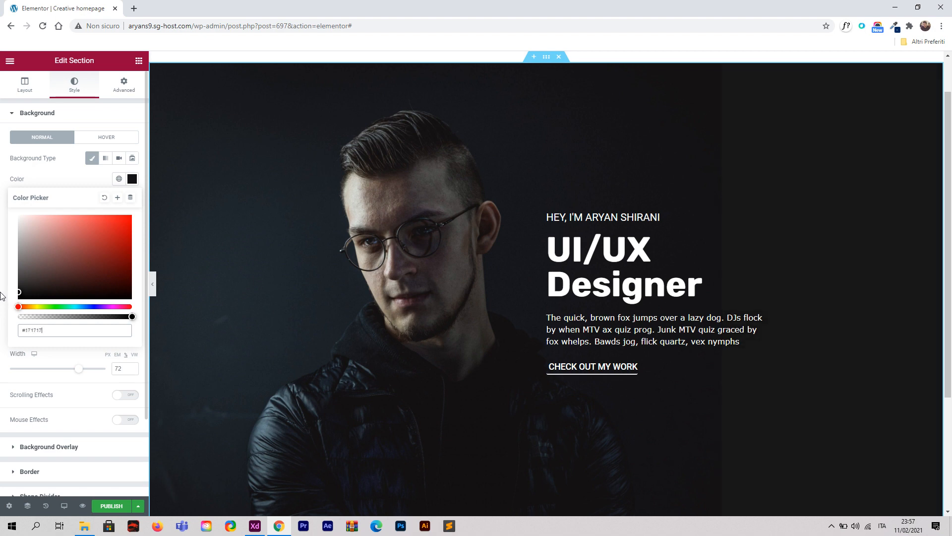
{"action": "left_click_drag", "start_coordinate": [1, 292], "coordinate": [1, 294]}
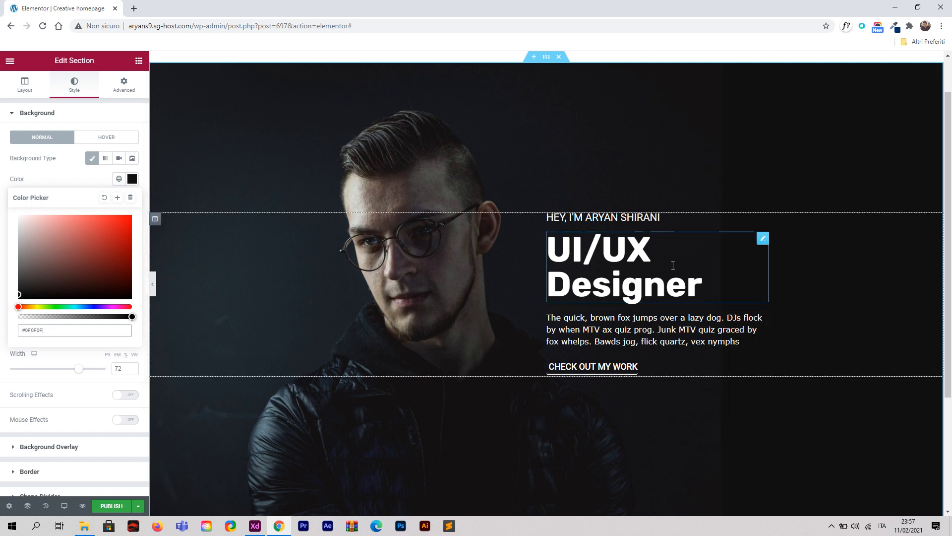
{"action": "scroll", "coordinate": [665, 263], "scroll_direction": "down", "scroll_amount": 2}
{"action": "scroll", "coordinate": [657, 260], "scroll_direction": "up", "scroll_amount": 3}
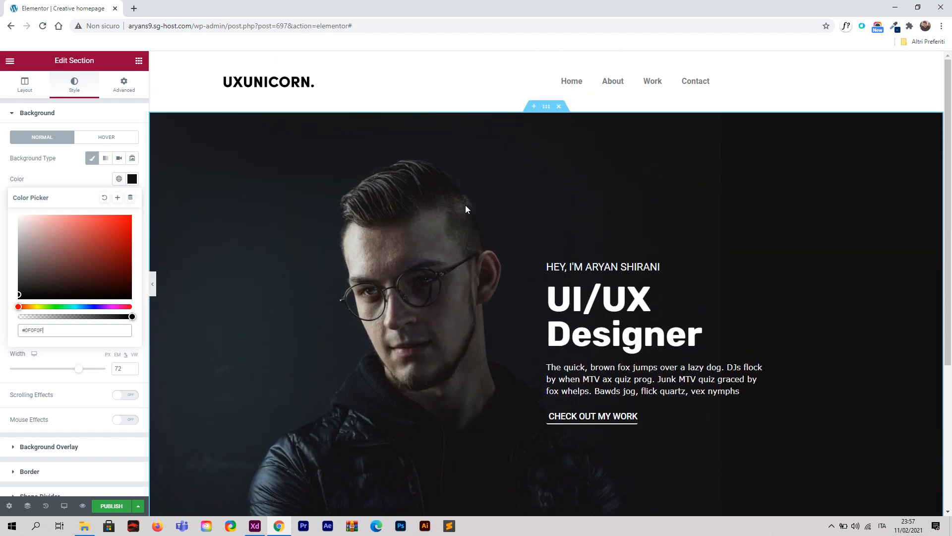
Hide the editing panel and examine the hero section's text, button and background photo at full width.
{"action": "left_click", "coordinate": [600, 303]}
{"action": "scroll", "coordinate": [684, 308], "scroll_direction": "down", "scroll_amount": 1}
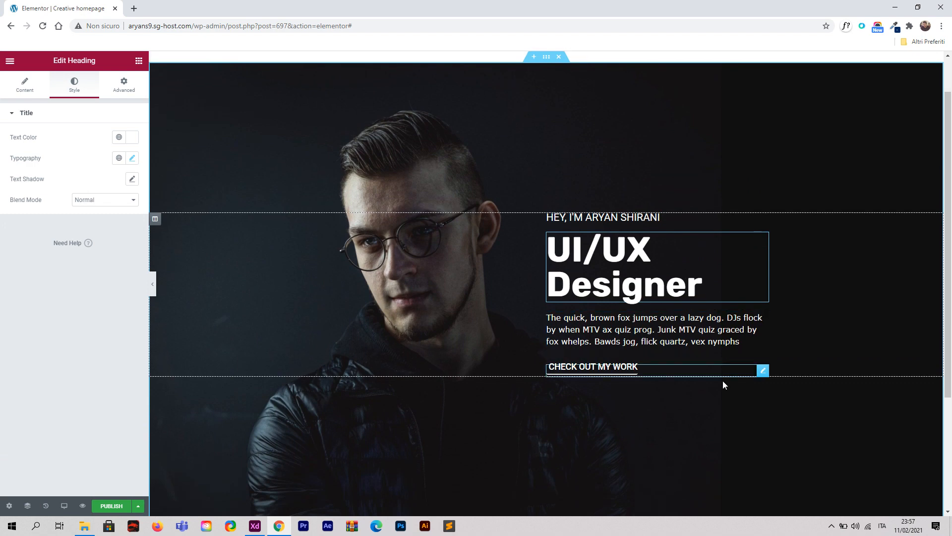
{"action": "left_click", "coordinate": [695, 350]}
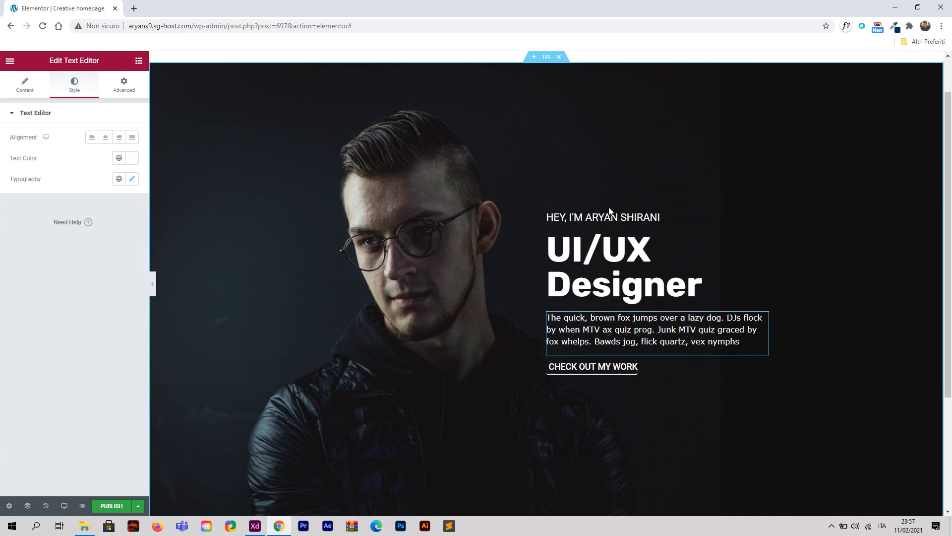
{"action": "scroll", "coordinate": [600, 206], "scroll_direction": "up", "scroll_amount": 1}
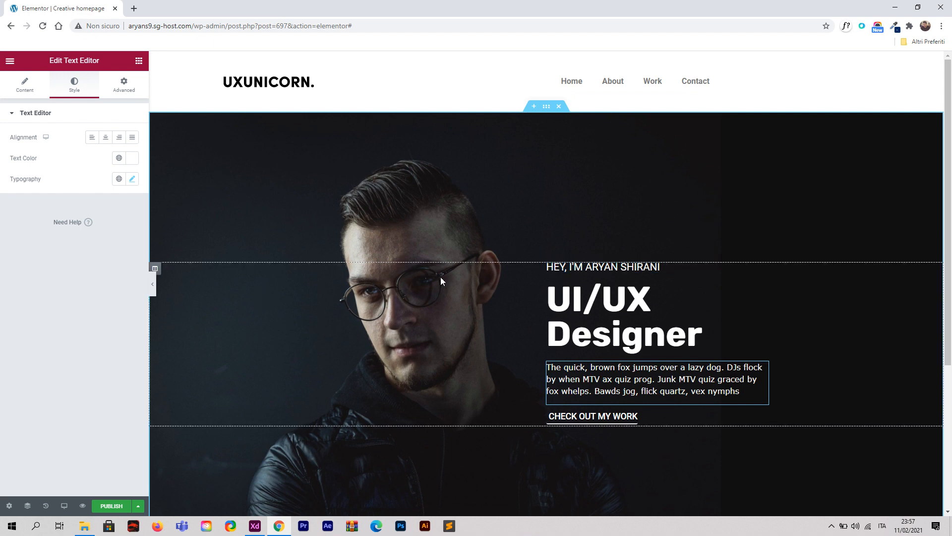
{"action": "scroll", "coordinate": [440, 276], "scroll_direction": "down", "scroll_amount": 2}
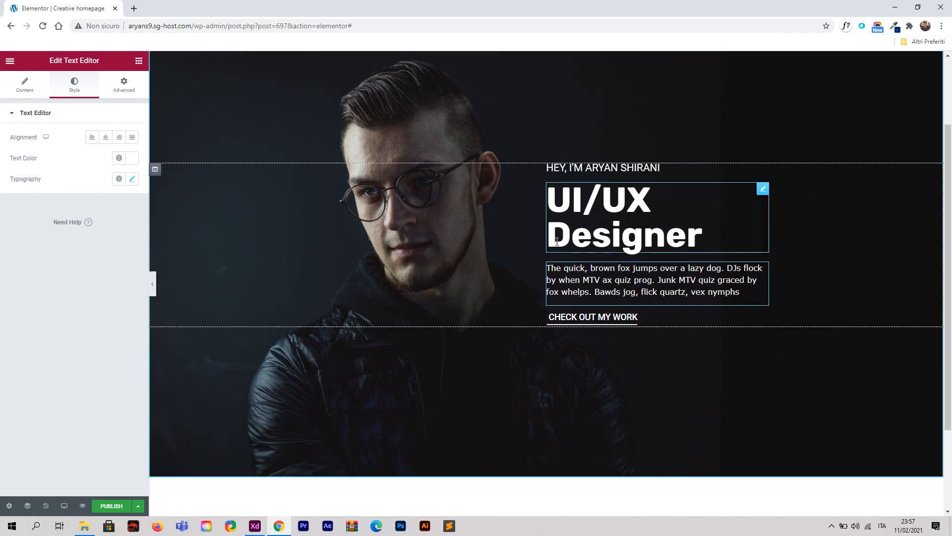
{"action": "left_click", "coordinate": [153, 287]}
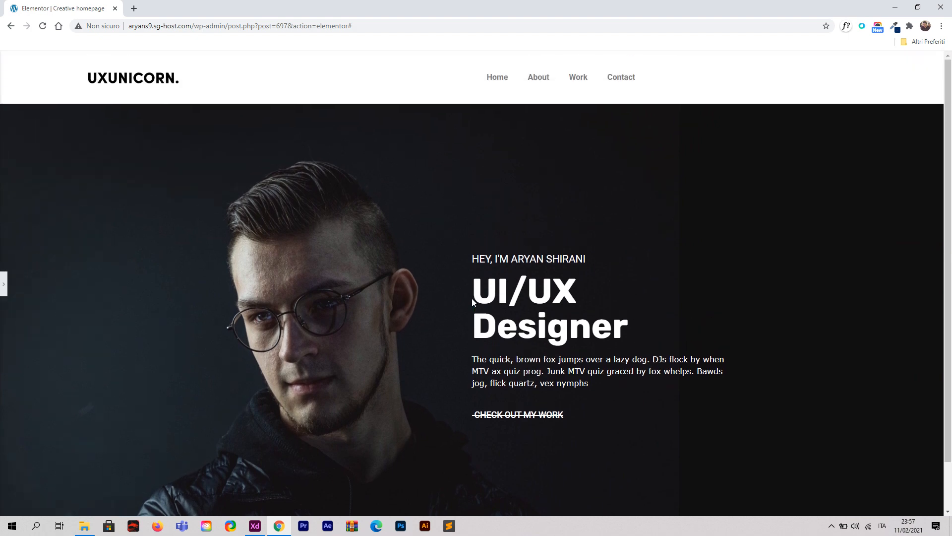
{"action": "scroll", "coordinate": [474, 288], "scroll_direction": "down", "scroll_amount": 1}
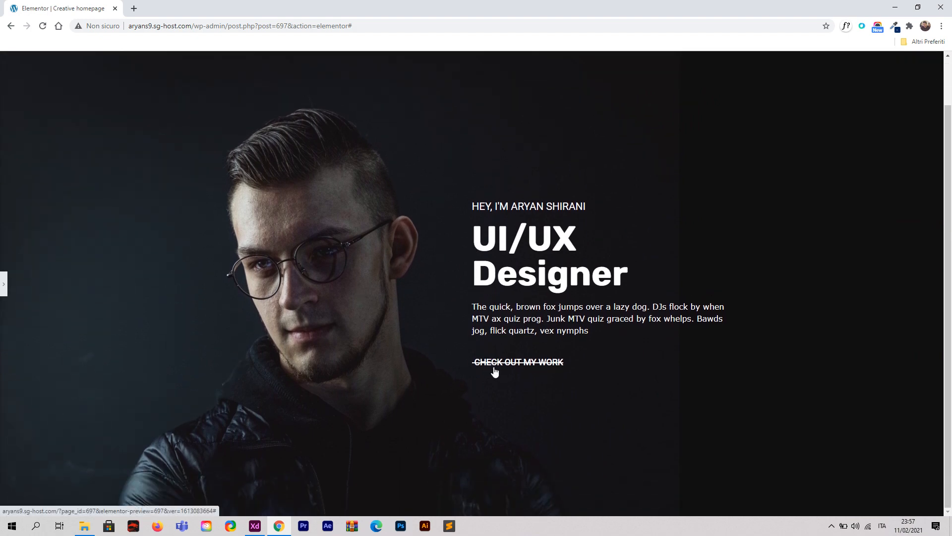
{"action": "scroll", "coordinate": [511, 369], "scroll_direction": "up", "scroll_amount": 1}
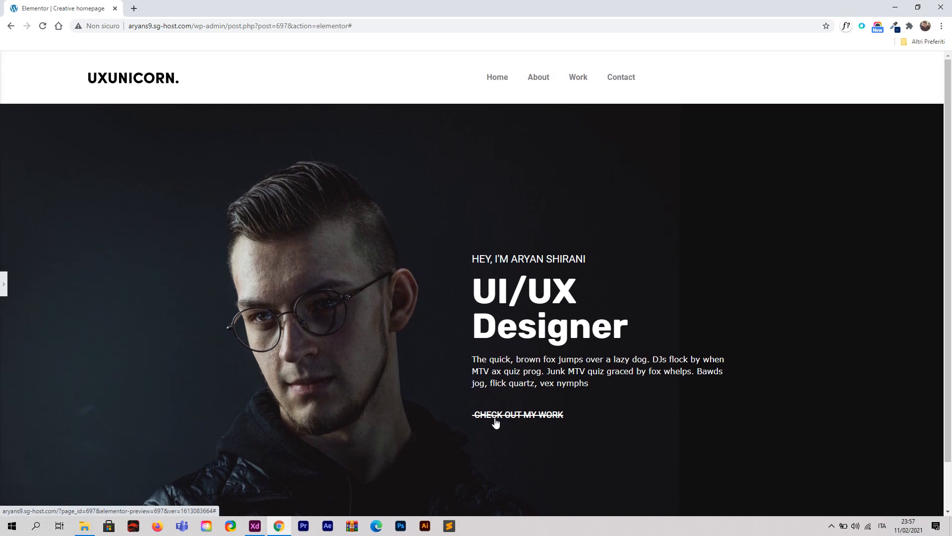
Set the line height of the CHECK OUT MY WORK button's typography to 31 px.
{"action": "left_click", "coordinate": [4, 283]}
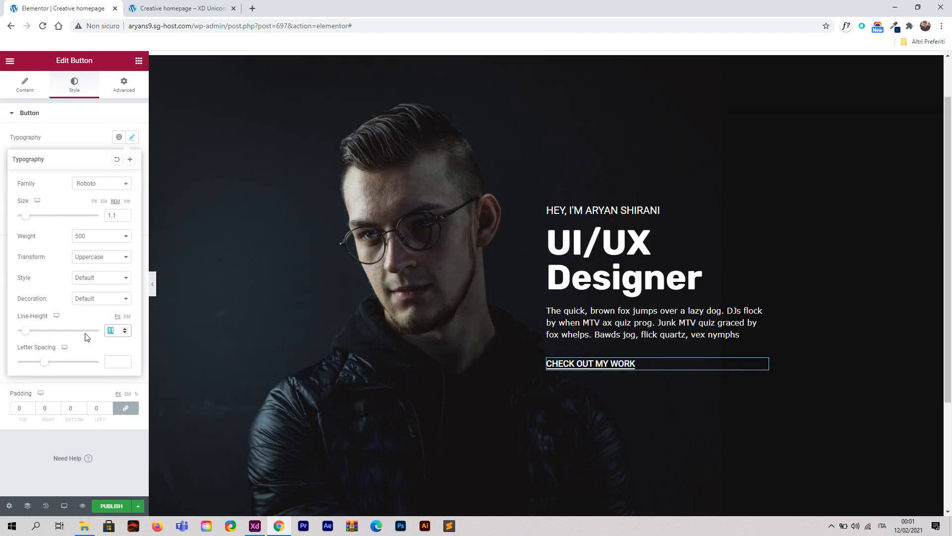
{"action": "type", "text": "0"}
{"action": "key", "text": "BackSpace"}
{"action": "type", "text": "6"}
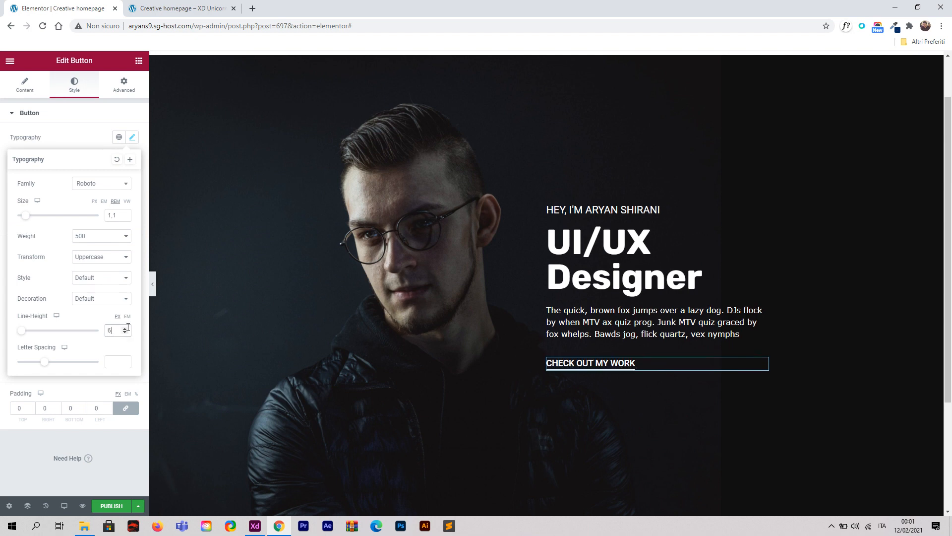
{"action": "left_click", "coordinate": [125, 329]}
{"action": "left_click", "coordinate": [126, 329]}
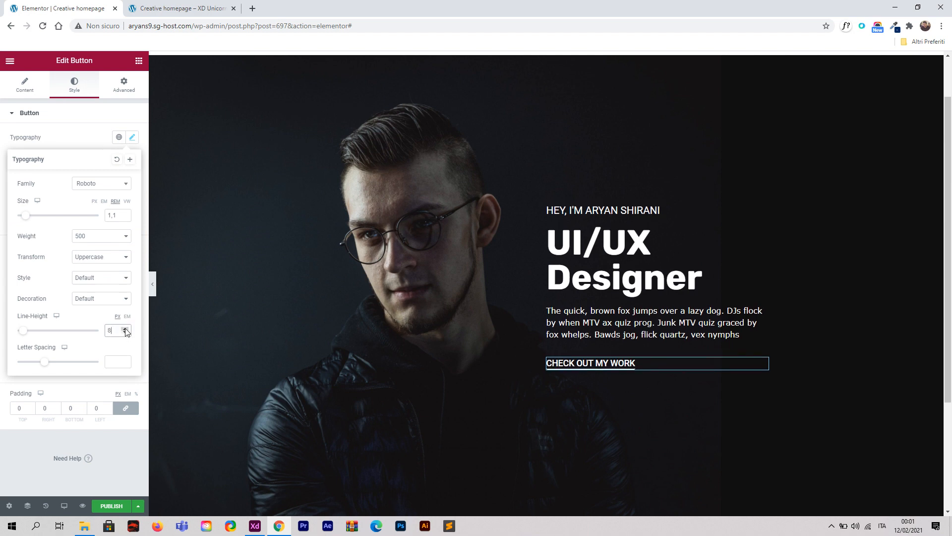
{"action": "left_click", "coordinate": [126, 329]}
{"action": "left_click", "coordinate": [126, 329]}
{"action": "left_click", "coordinate": [126, 329]}
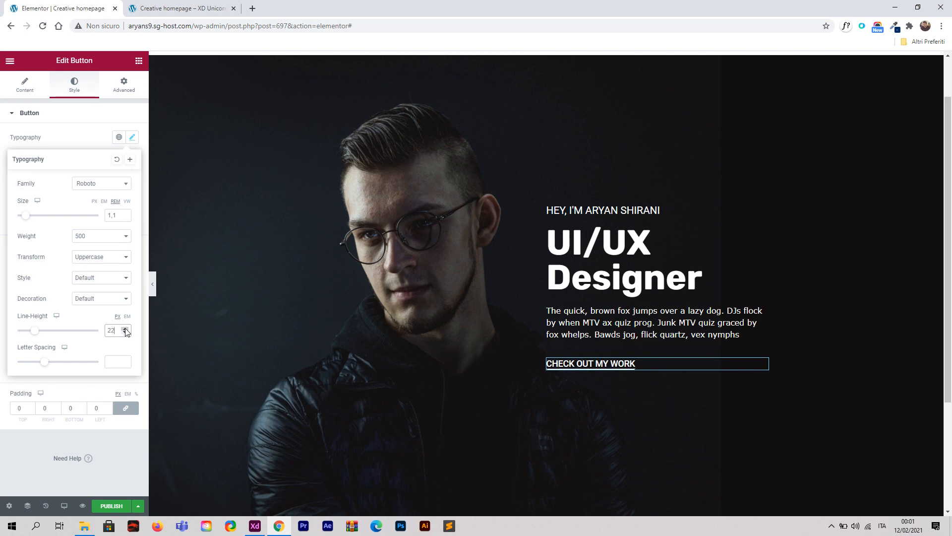
{"action": "left_click", "coordinate": [125, 329]}
{"action": "left_click", "coordinate": [125, 329]}
{"action": "left_click", "coordinate": [126, 329]}
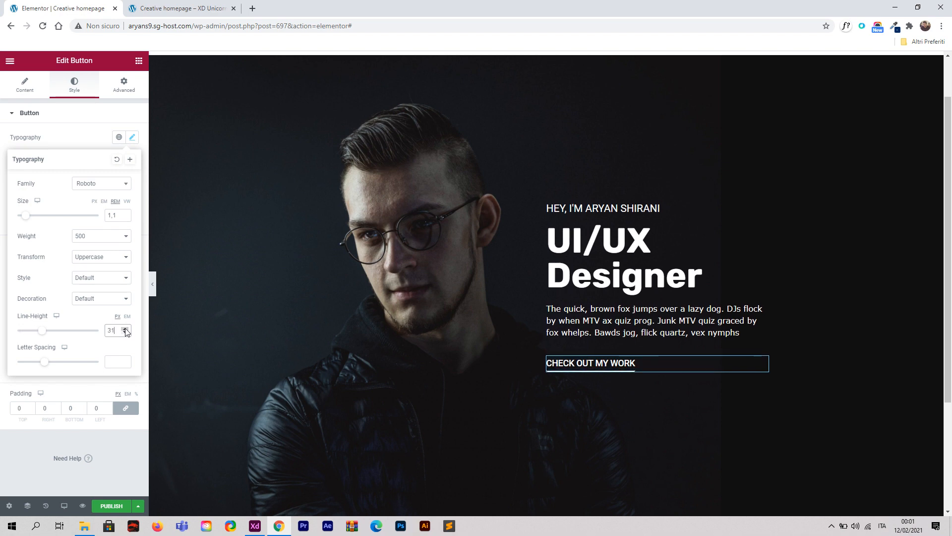
{"action": "left_click", "coordinate": [155, 297]}
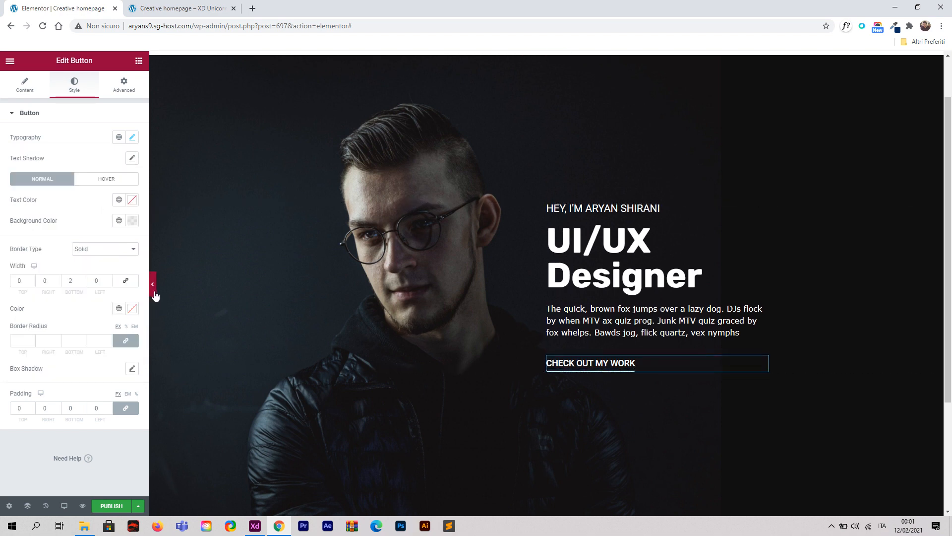
Check the hero section and header with the editing panel hidden and shown, and publish the page.
{"action": "left_click", "coordinate": [155, 296]}
{"action": "left_click", "coordinate": [3, 287]}
{"action": "scroll", "coordinate": [663, 171], "scroll_direction": "up", "scroll_amount": 1}
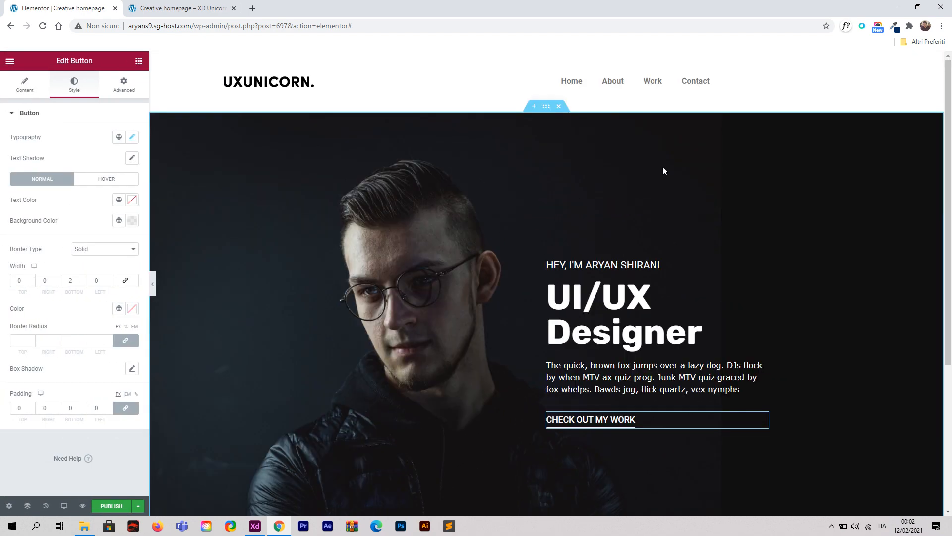
{"action": "scroll", "coordinate": [568, 267], "scroll_direction": "down", "scroll_amount": 2}
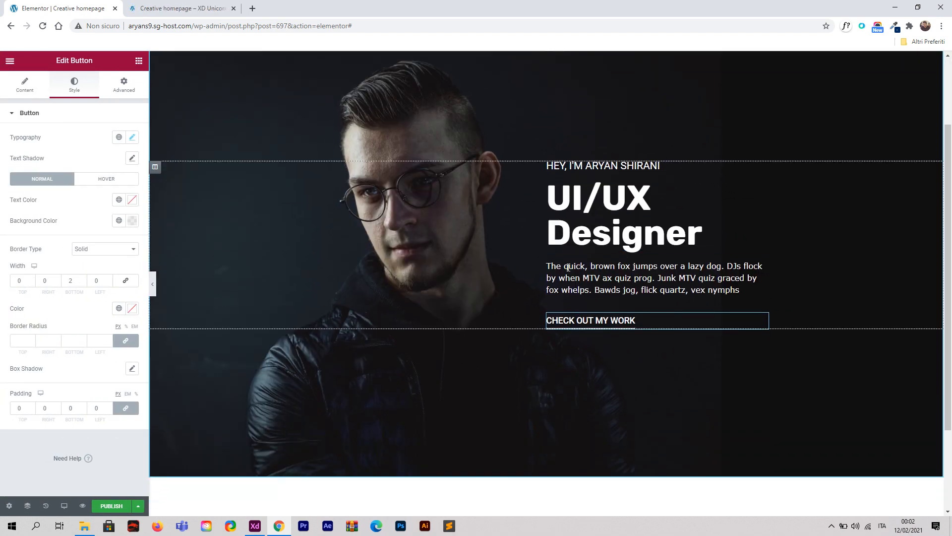
{"action": "scroll", "coordinate": [604, 167], "scroll_direction": "up", "scroll_amount": 2}
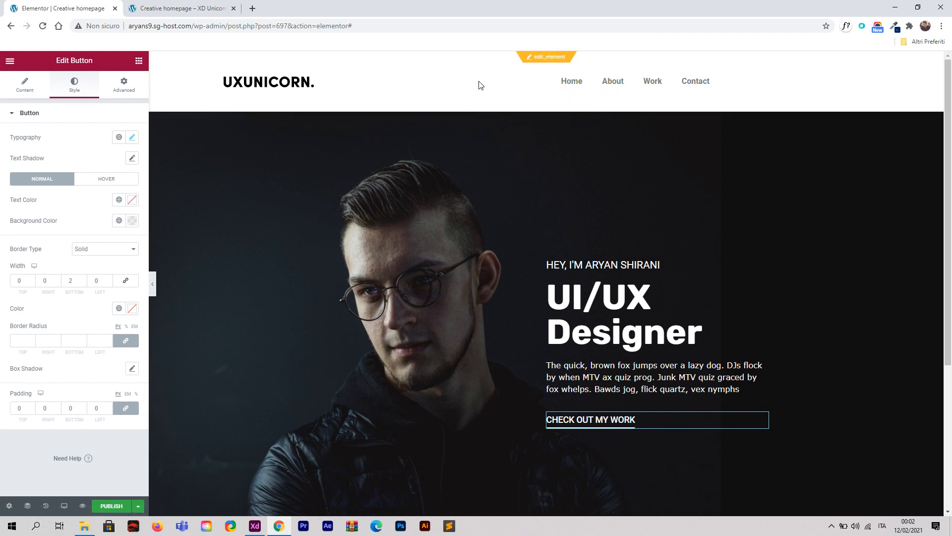
{"action": "left_click", "coordinate": [111, 506]}
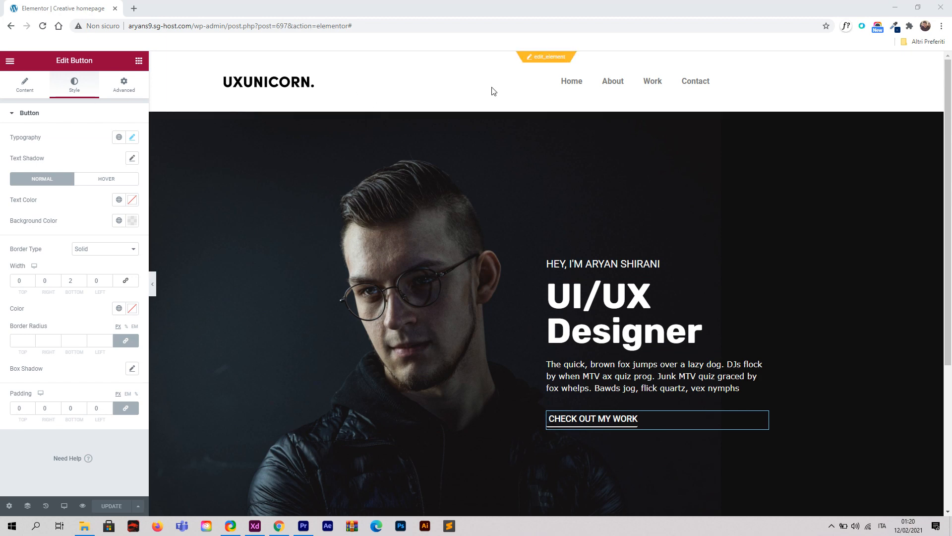
Open the site header for editing and set its section's Z-index to 1.
{"action": "left_click", "coordinate": [550, 58]}
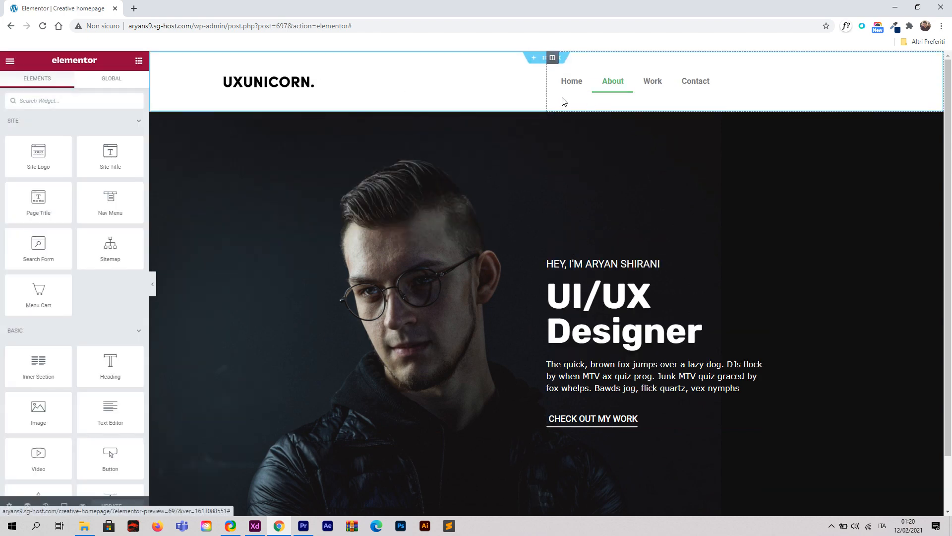
{"action": "left_click", "coordinate": [545, 58]}
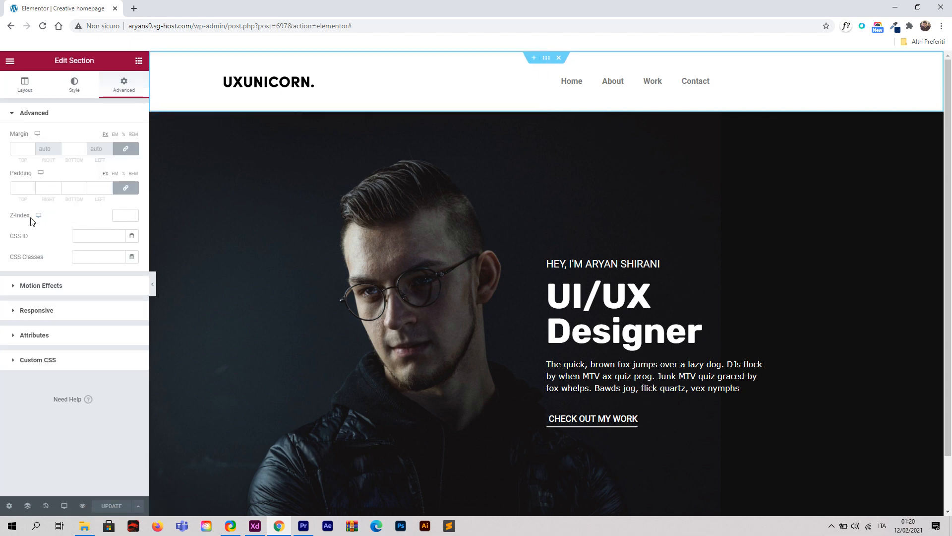
{"action": "left_click", "coordinate": [132, 213]}
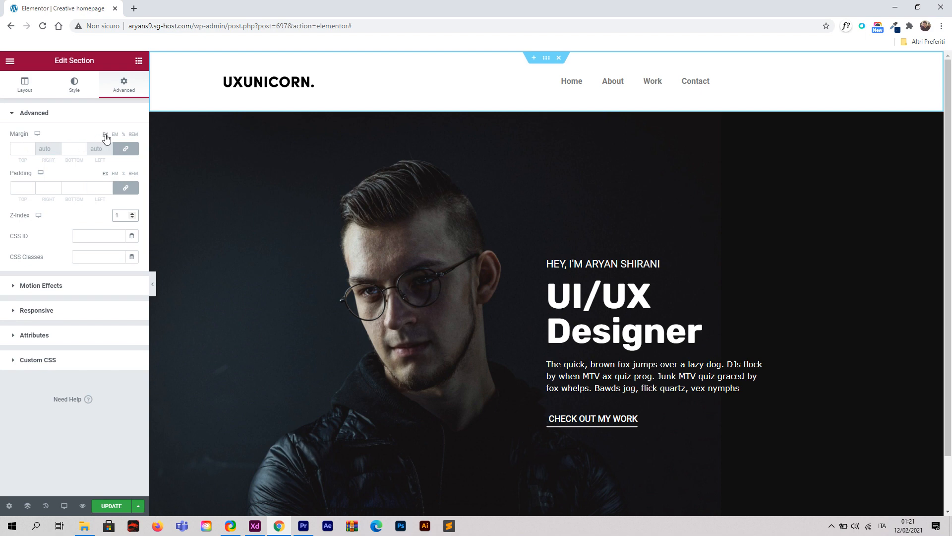
Unlink the header section's margins and set the bottom margin to -121 px so the header overlaps the hero photo.
{"action": "left_click", "coordinate": [127, 149]}
{"action": "left_click_drag", "start_coordinate": [84, 154], "coordinate": [83, 154]}
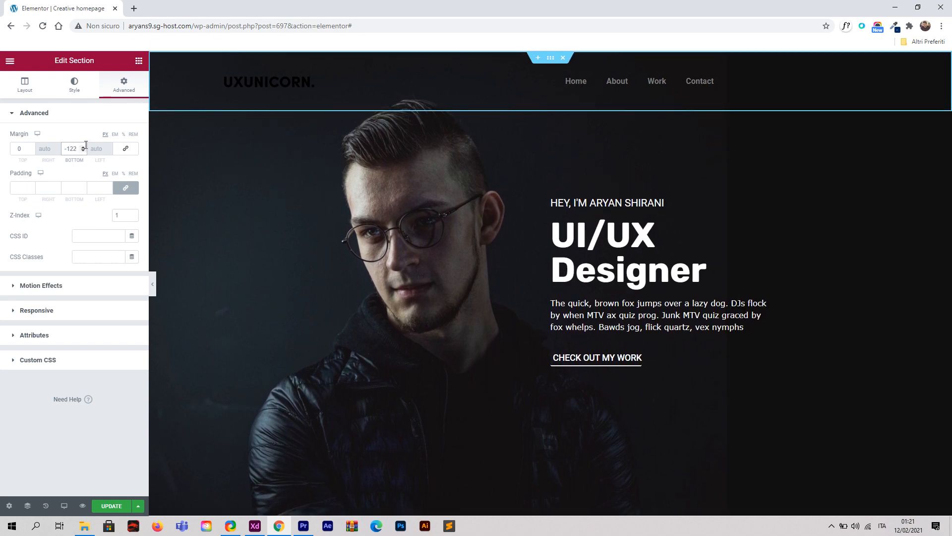
{"action": "left_click", "coordinate": [84, 147]}
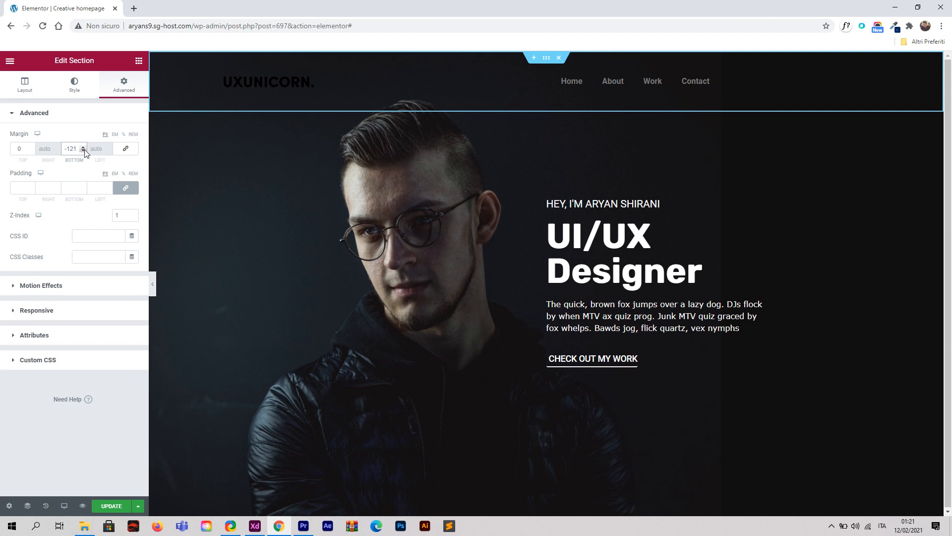
Change the UXUNICORN. logo icon's primary color to #FFFFFF.
{"action": "left_click", "coordinate": [297, 84]}
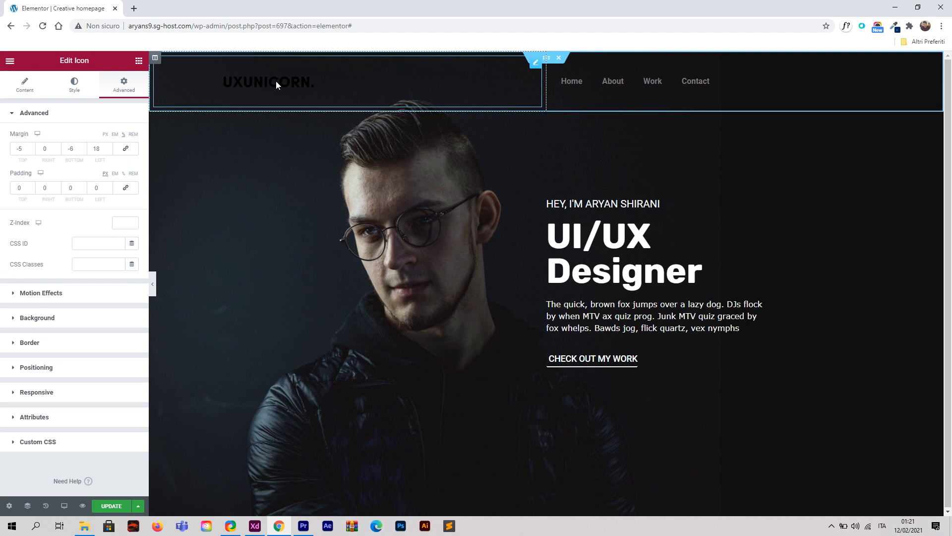
{"action": "left_click", "coordinate": [74, 84]}
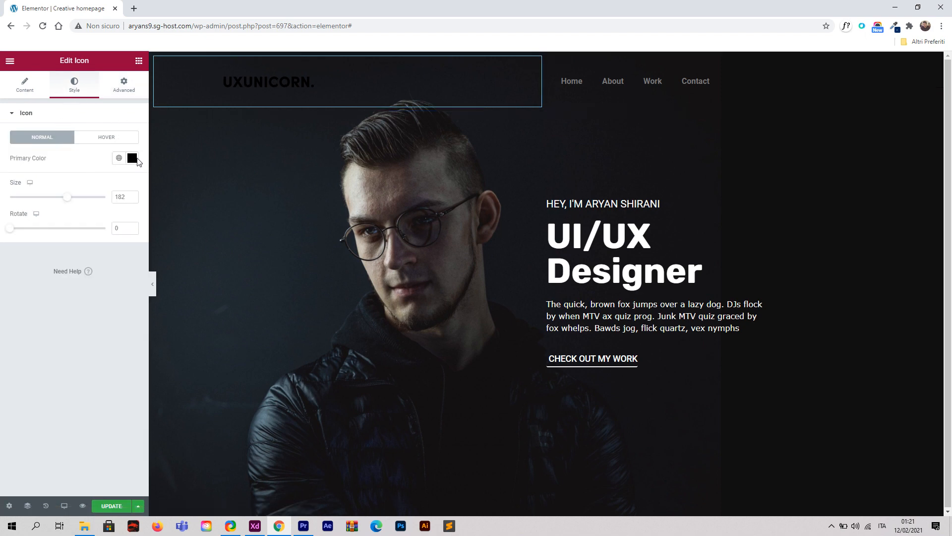
{"action": "left_click", "coordinate": [132, 157]}
{"action": "left_click_drag", "start_coordinate": [89, 238], "coordinate": [3, 173]}
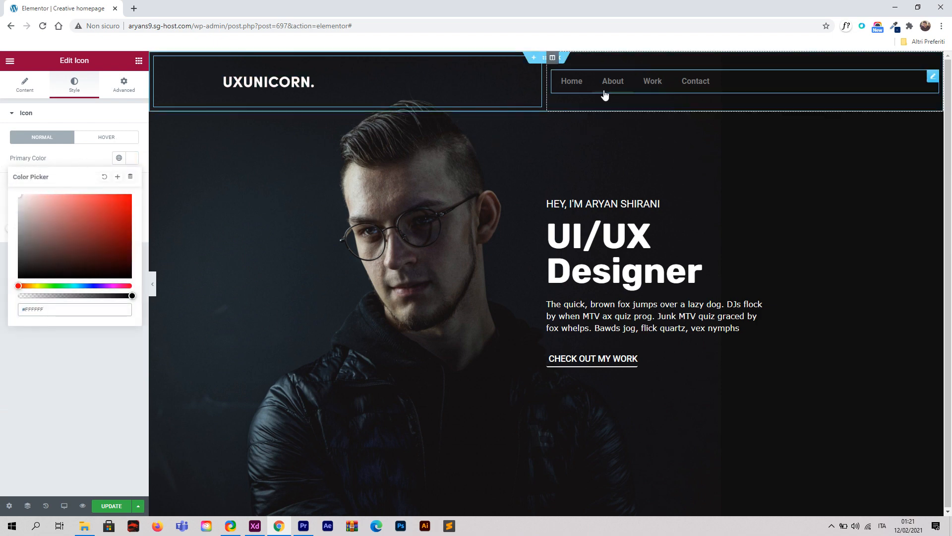
Change the navigation menu's normal text color to white.
{"action": "left_click", "coordinate": [723, 86]}
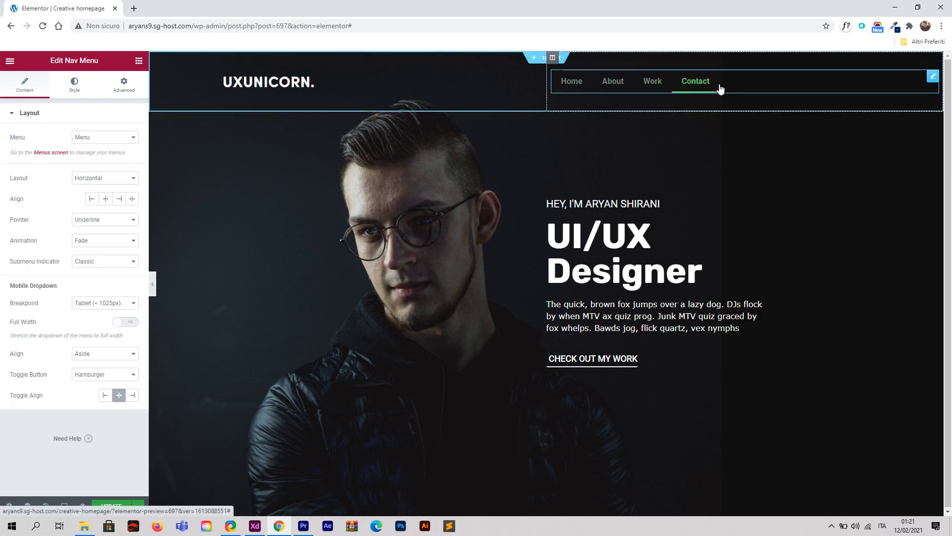
{"action": "left_click", "coordinate": [74, 84]}
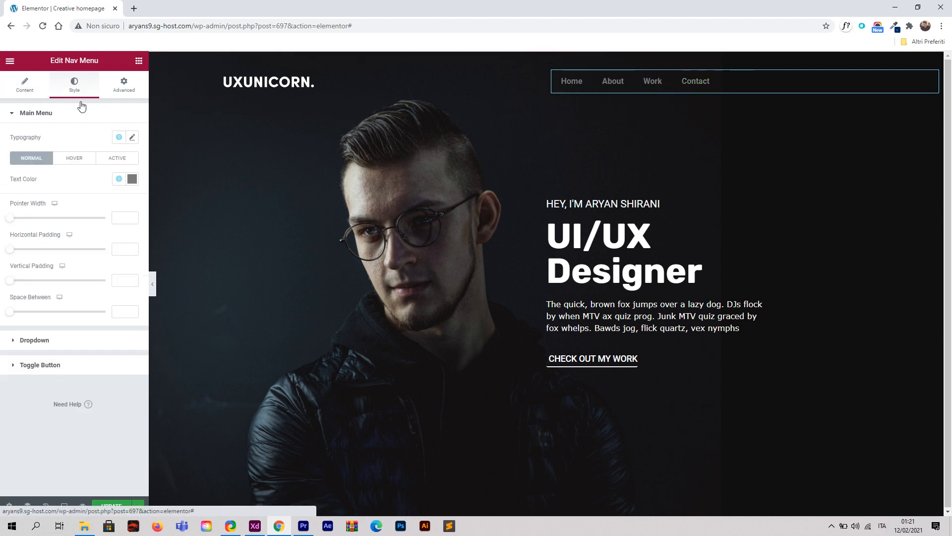
{"action": "left_click", "coordinate": [133, 179]}
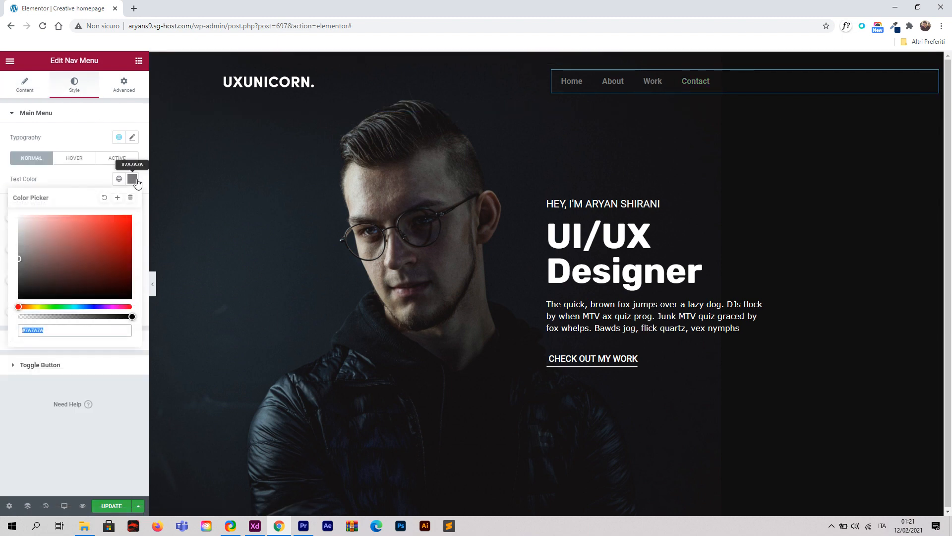
{"action": "left_click_drag", "start_coordinate": [49, 234], "coordinate": [6, 209]}
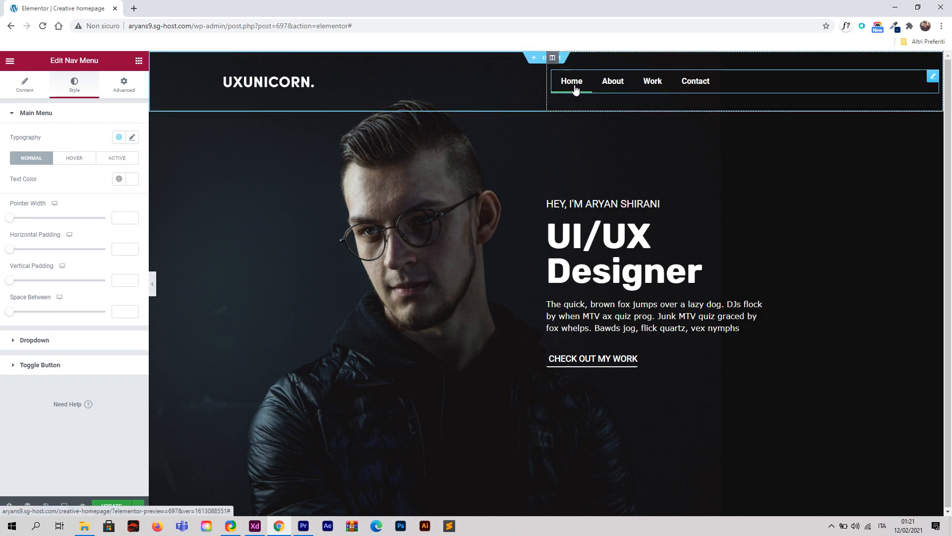
Set the navigation menu's pointer effect to None.
{"action": "left_click", "coordinate": [24, 86]}
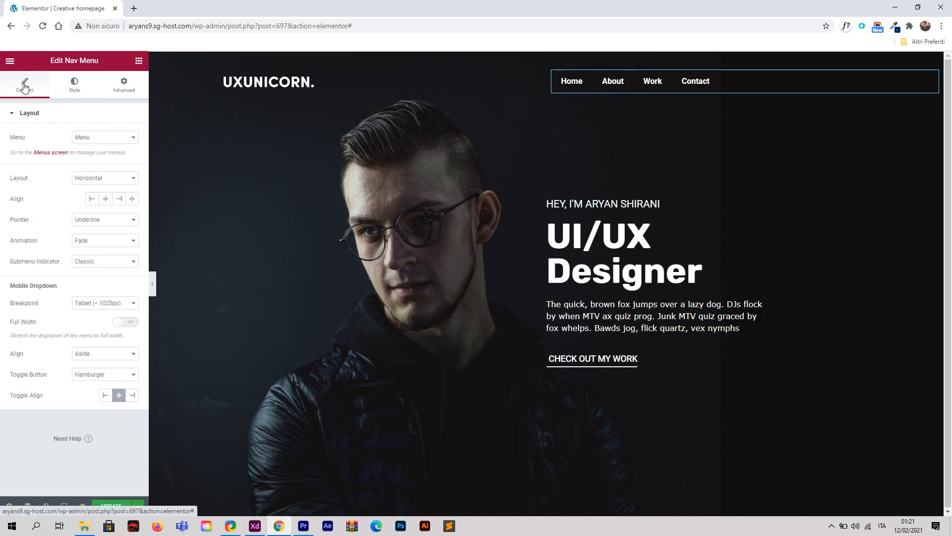
{"action": "left_click", "coordinate": [90, 222]}
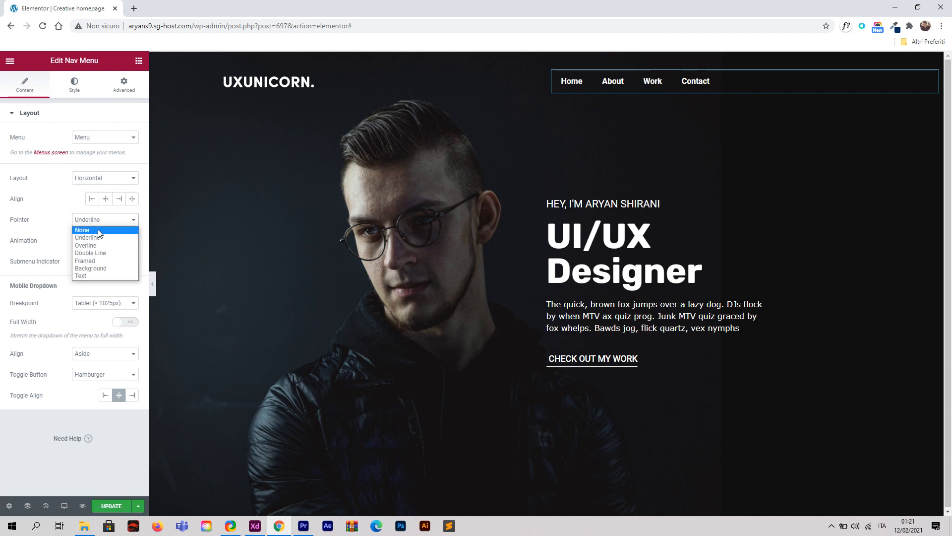
{"action": "left_click", "coordinate": [96, 231]}
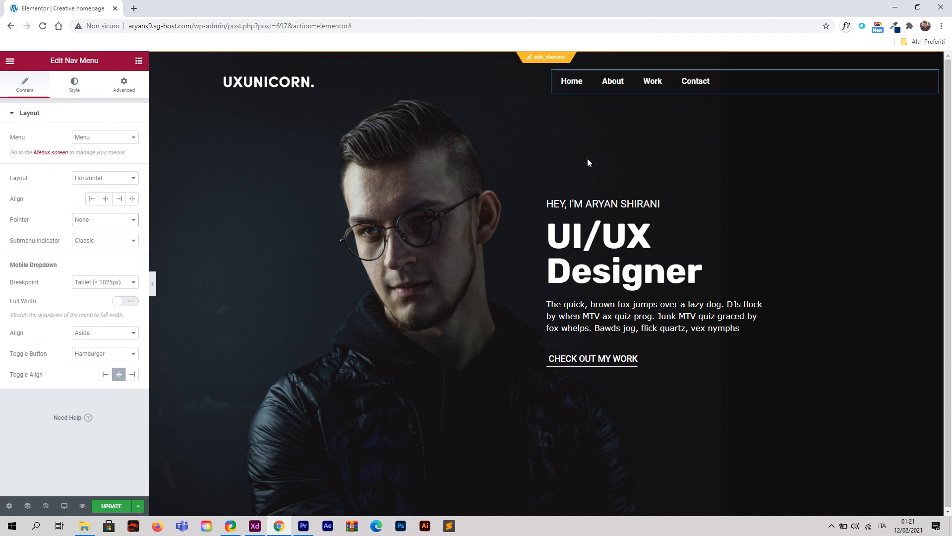
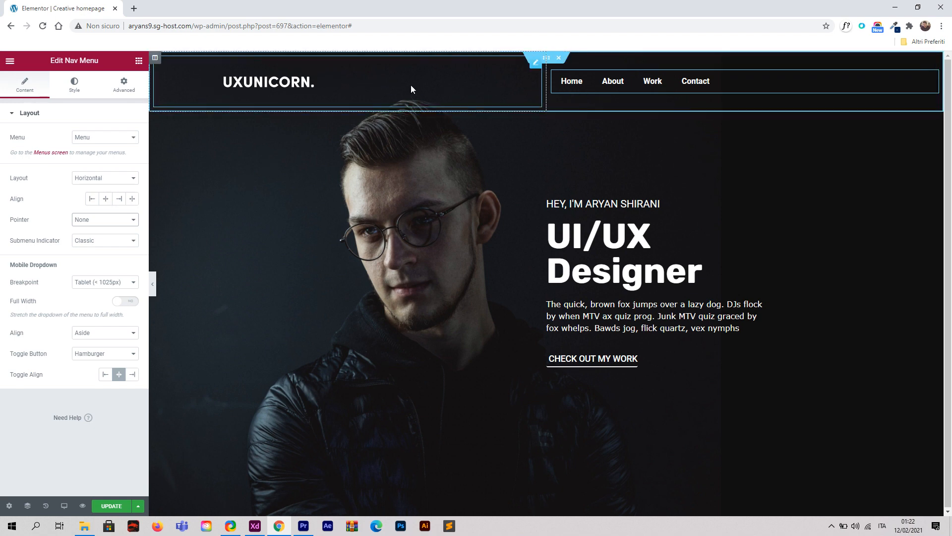
Switch the logo icon's margin unit to px and set its top margin to -73 and bottom margin to -78.
{"action": "left_click", "coordinate": [255, 84]}
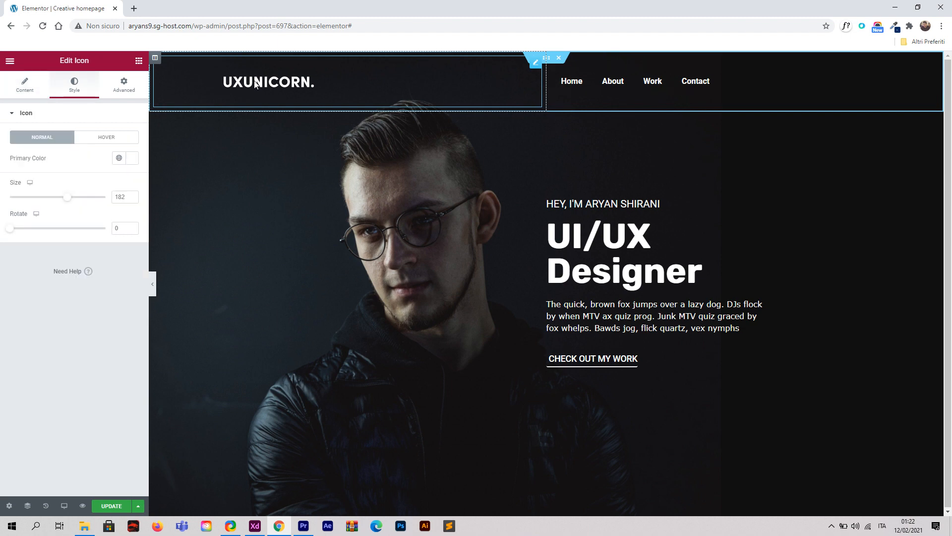
{"action": "left_click", "coordinate": [123, 92]}
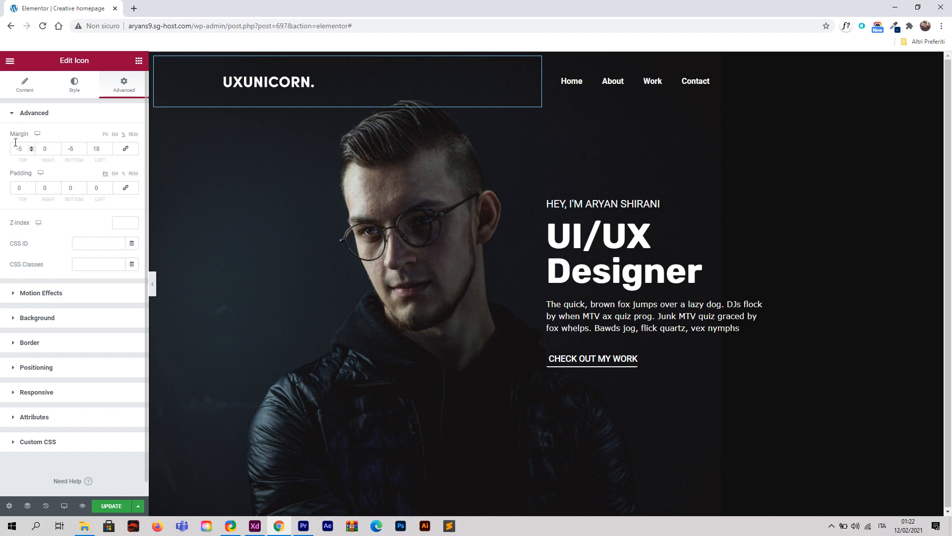
{"action": "left_click", "coordinate": [105, 135]}
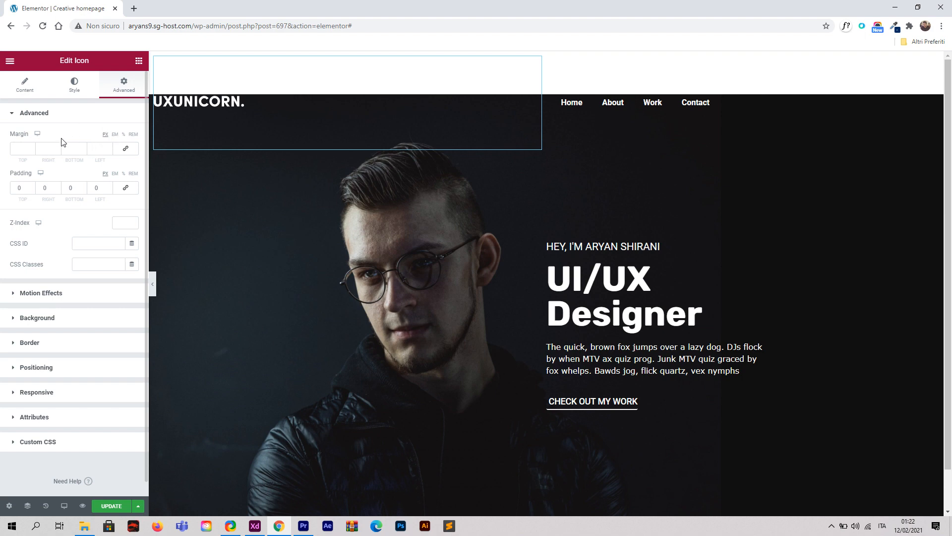
{"action": "left_click", "coordinate": [30, 151]}
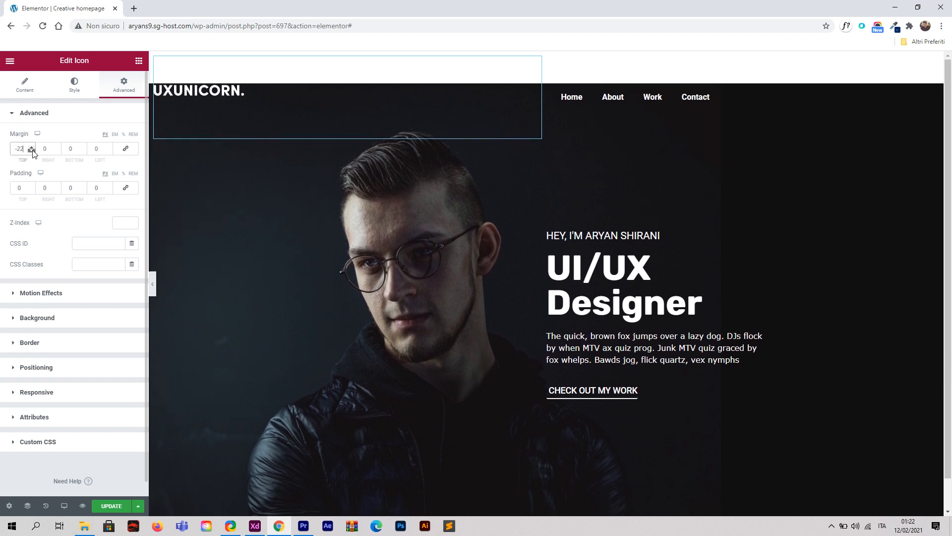
{"action": "left_click_drag", "start_coordinate": [32, 151], "coordinate": [32, 151]}
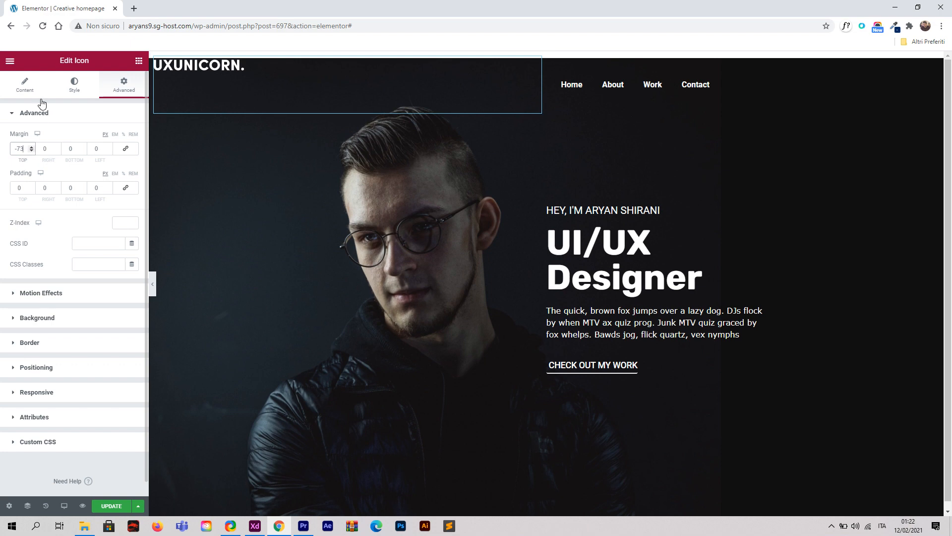
{"action": "left_click_drag", "start_coordinate": [83, 152], "coordinate": [88, 155]}
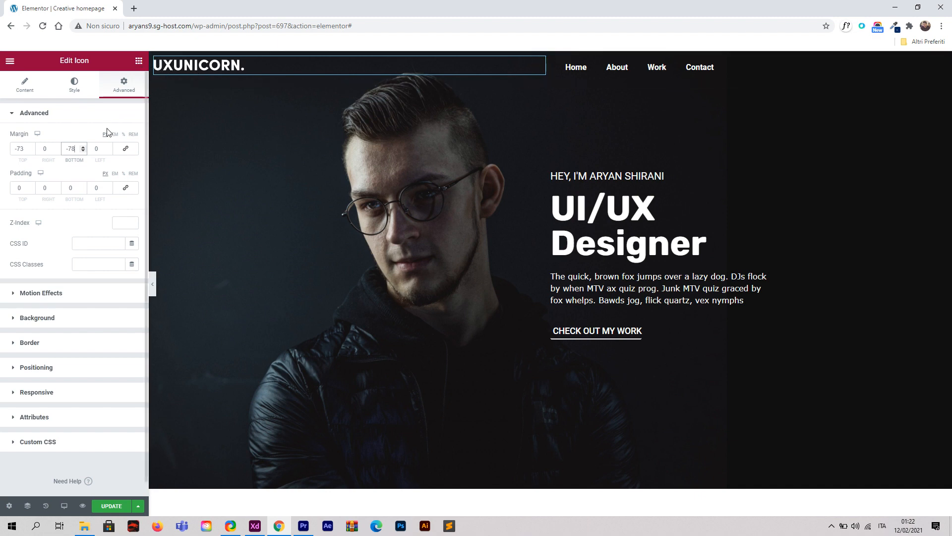
Set the logo icon's left margin to 170 px.
{"action": "left_click", "coordinate": [108, 147]}
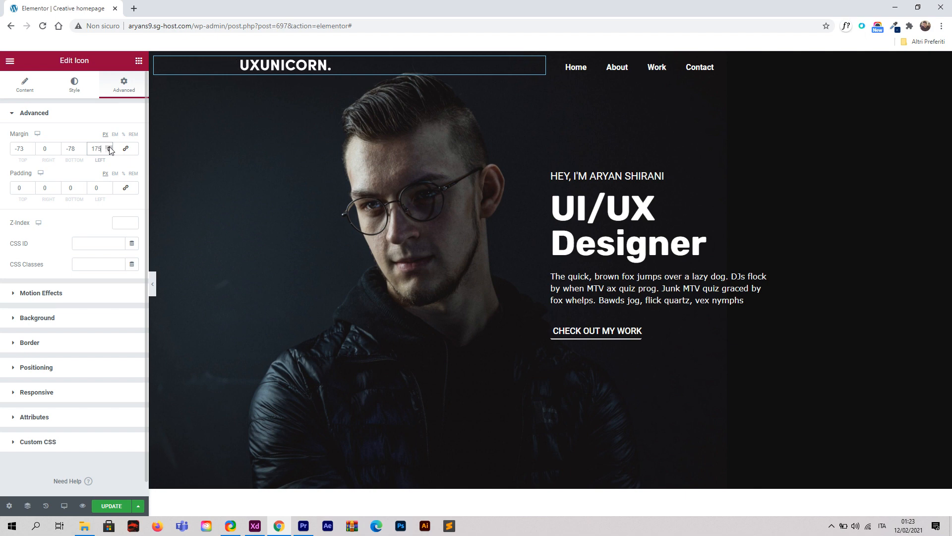
{"action": "left_click", "coordinate": [108, 152]}
{"action": "left_click", "coordinate": [108, 151]}
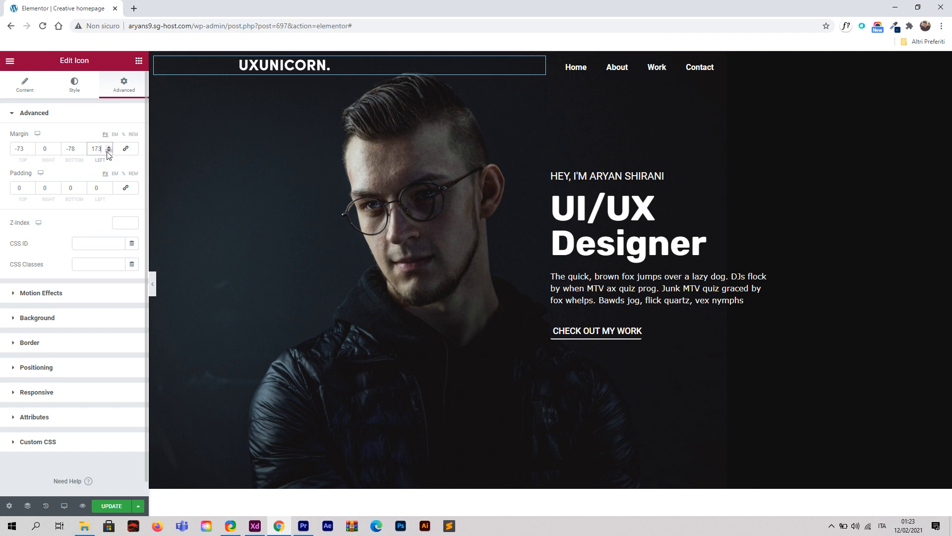
{"action": "left_click", "coordinate": [108, 151]}
{"action": "left_click", "coordinate": [108, 151]}
{"action": "left_click", "coordinate": [108, 152]}
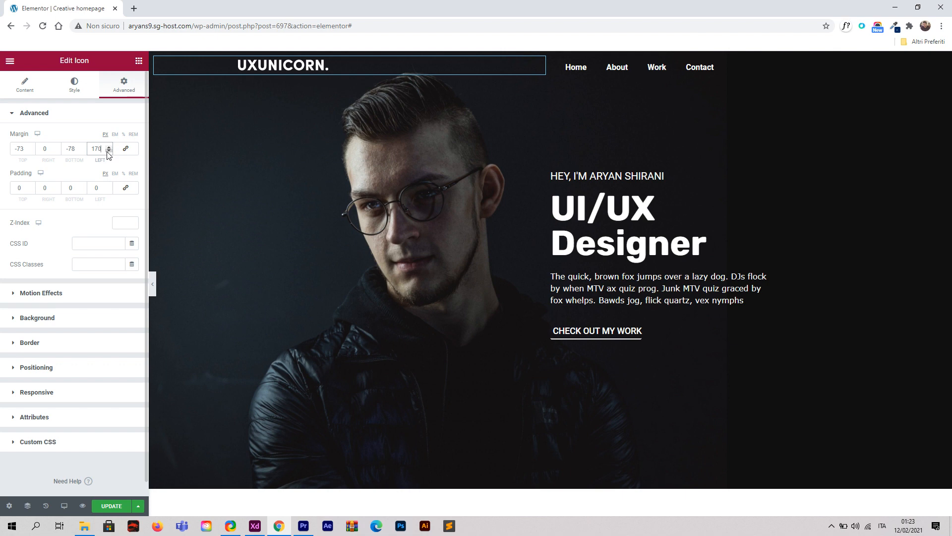
Set the logo icon's left margin to 200 px after previewing the header at full width.
{"action": "left_click", "coordinate": [153, 283]}
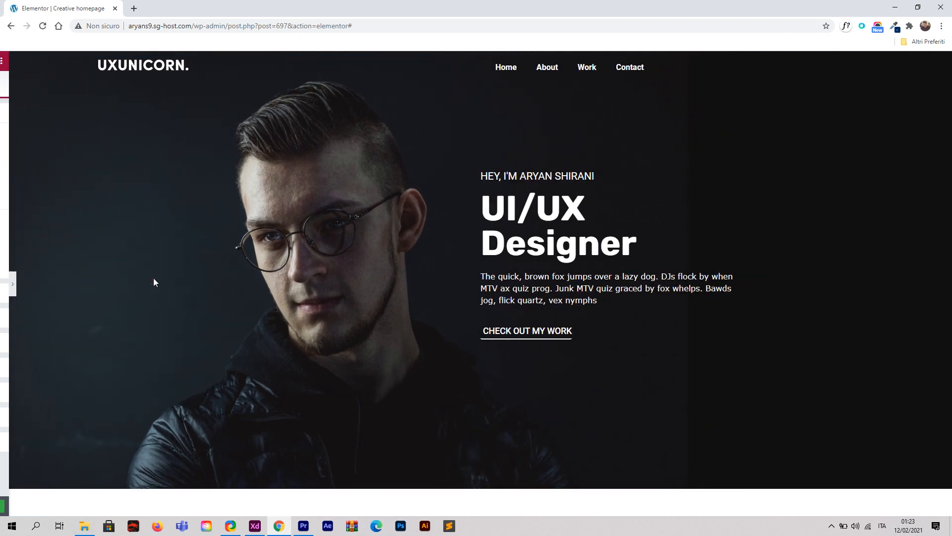
{"action": "left_click", "coordinate": [11, 284]}
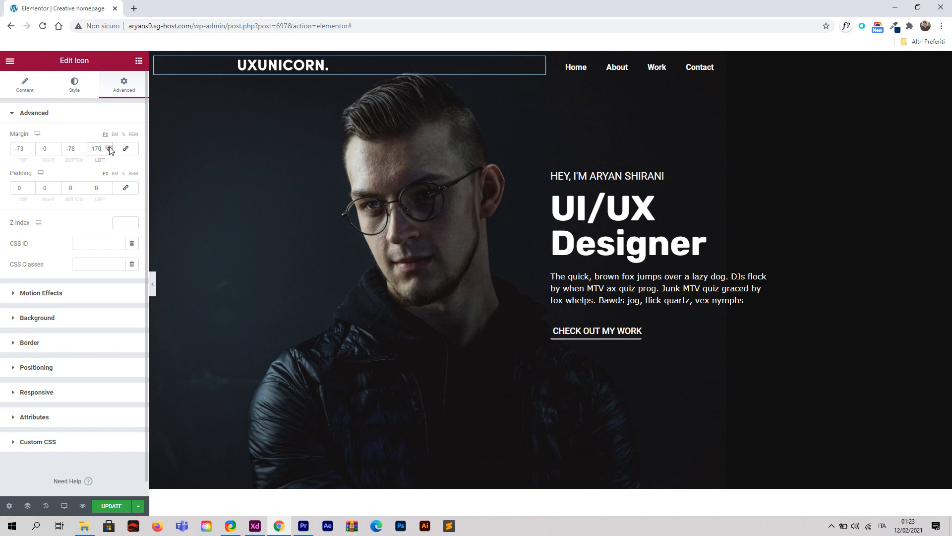
{"action": "left_click_drag", "start_coordinate": [109, 148], "coordinate": [109, 148]}
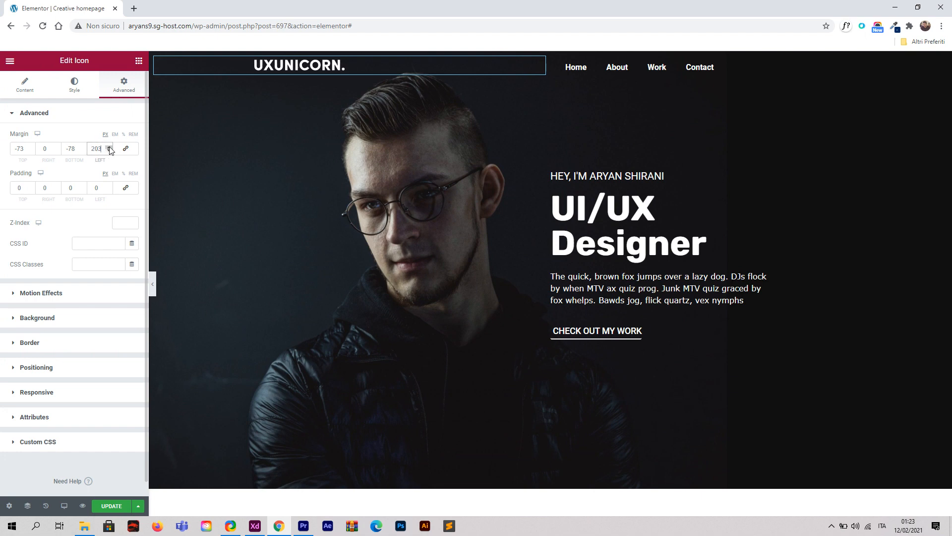
{"action": "left_click", "coordinate": [108, 151]}
{"action": "left_click", "coordinate": [109, 150]}
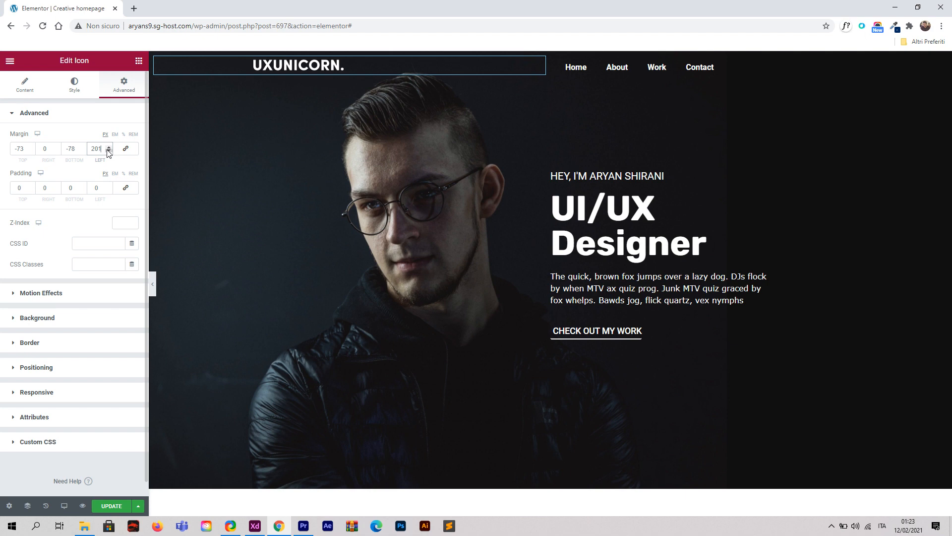
{"action": "left_click", "coordinate": [109, 151]}
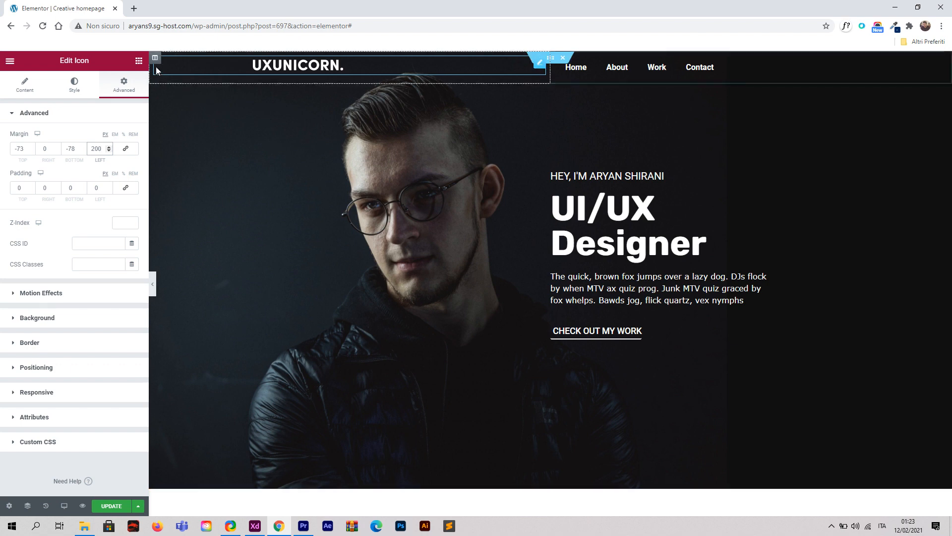
Set the vertical alignment of both the logo column and the navigation menu column to Middle.
{"action": "left_click", "coordinate": [155, 59]}
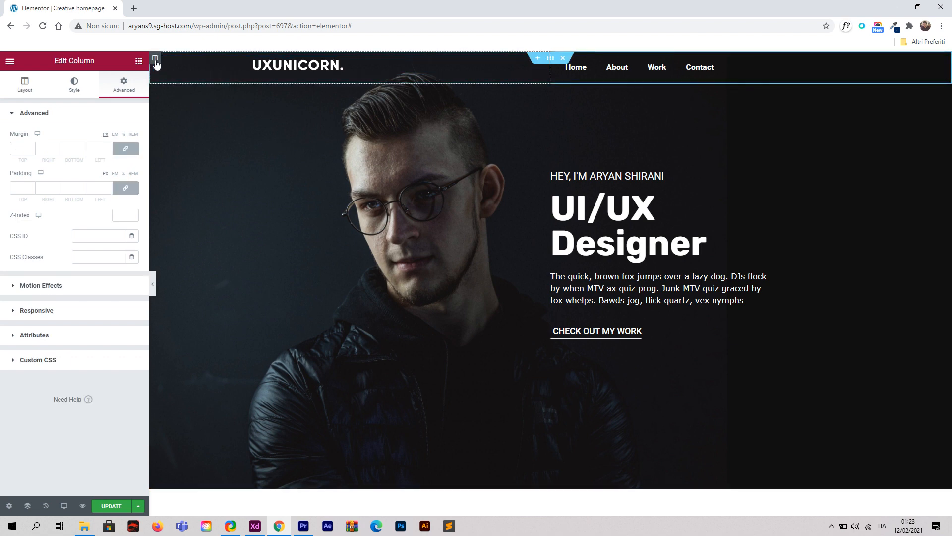
{"action": "left_click", "coordinate": [30, 88]}
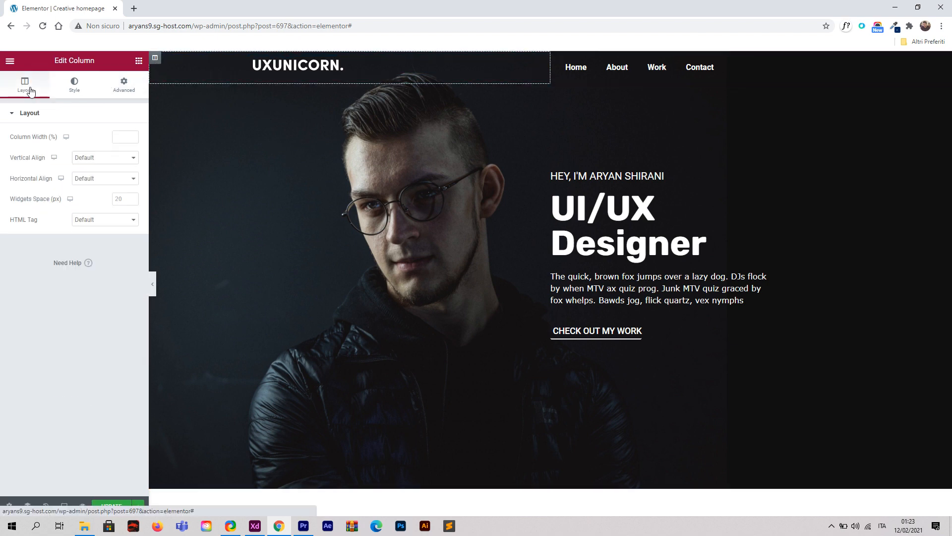
{"action": "left_click", "coordinate": [80, 157]}
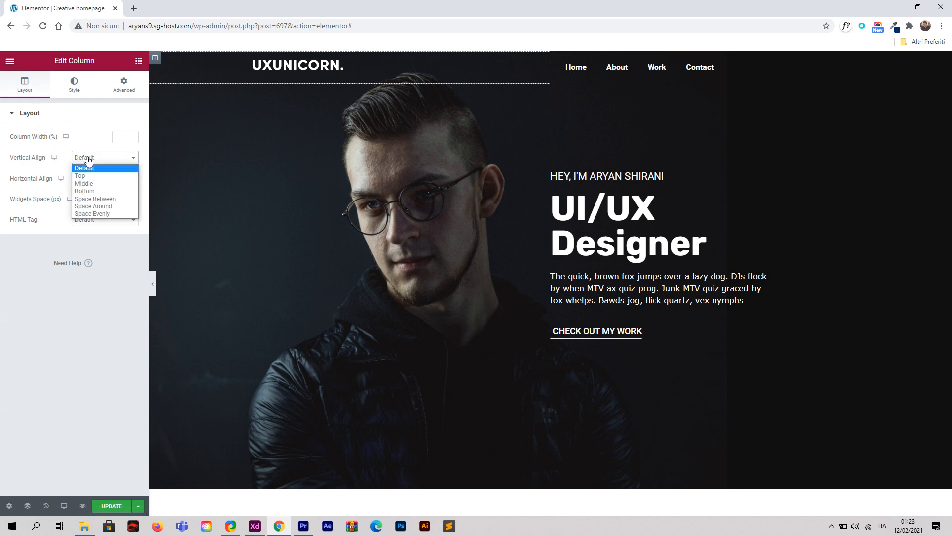
{"action": "left_click", "coordinate": [106, 183]}
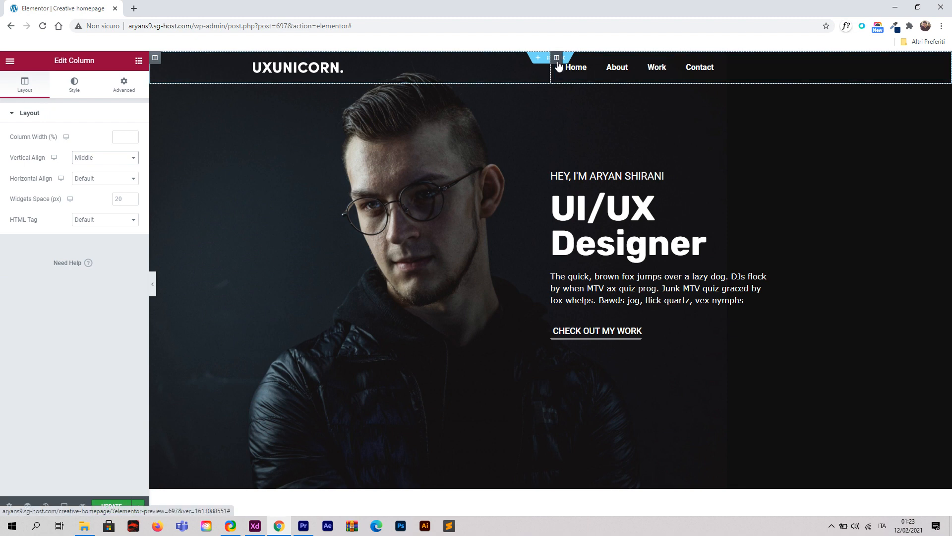
{"action": "left_click", "coordinate": [557, 58]}
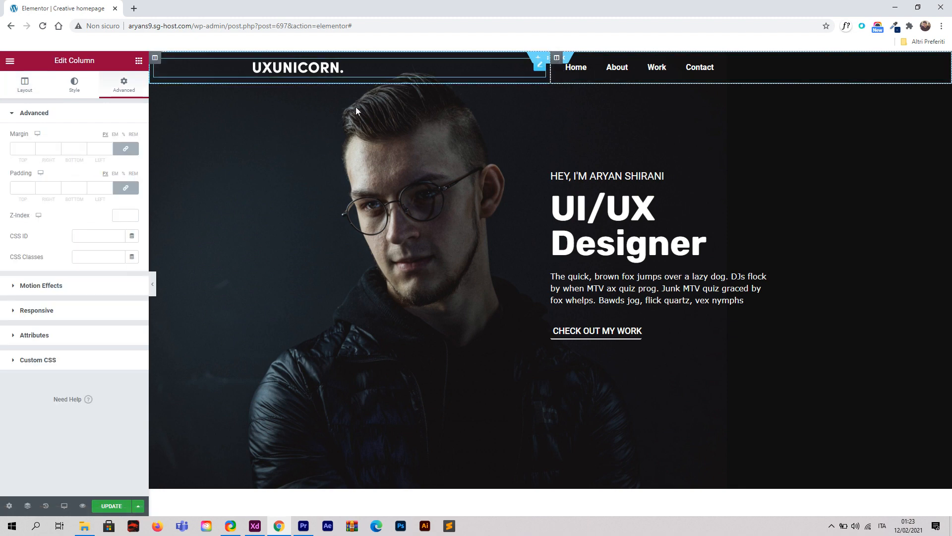
{"action": "left_click", "coordinate": [23, 89]}
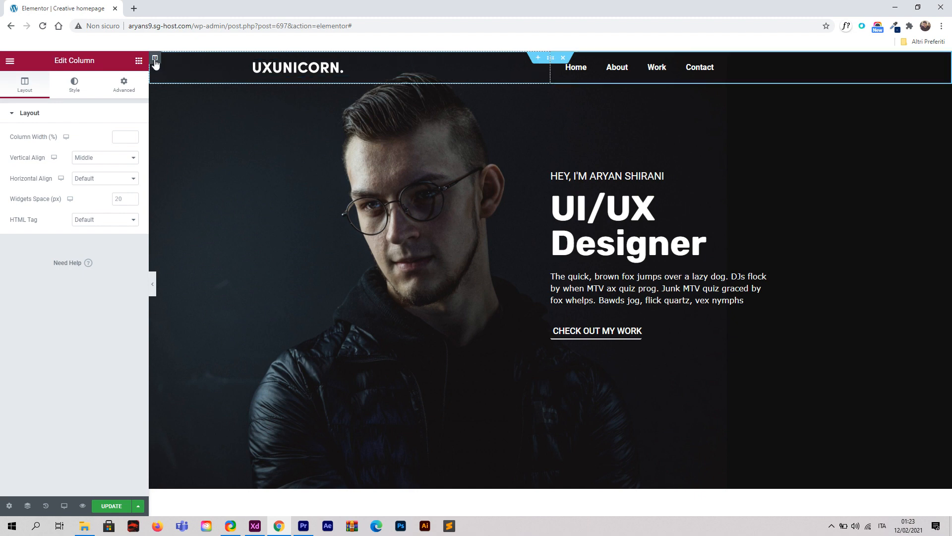
Switch the logo column's padding unit to %, unlink the padding values and set the top padding to 7.
{"action": "left_click", "coordinate": [124, 85]}
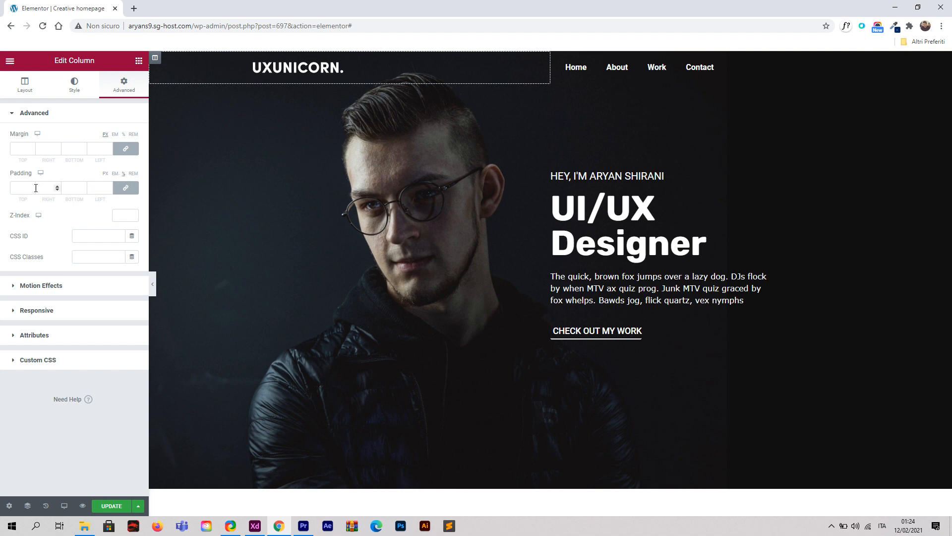
{"action": "left_click", "coordinate": [122, 190]}
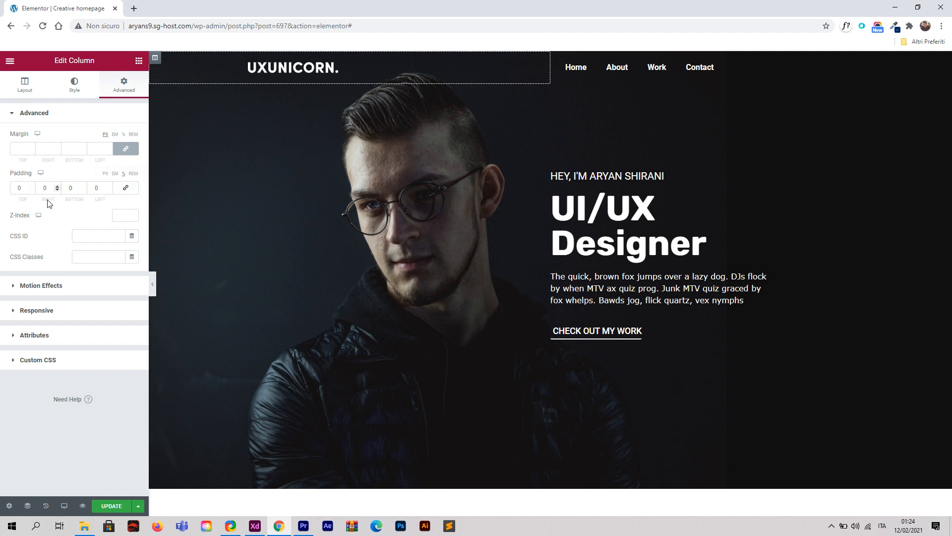
{"action": "left_click", "coordinate": [31, 188]}
{"action": "left_click", "coordinate": [32, 187]}
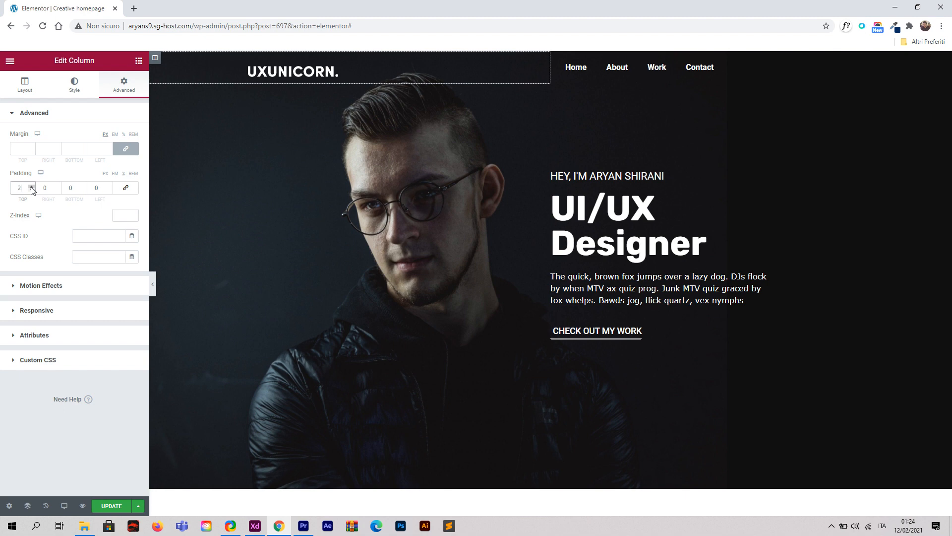
{"action": "left_click", "coordinate": [31, 187]}
{"action": "left_click", "coordinate": [32, 187]}
{"action": "left_click", "coordinate": [31, 188]}
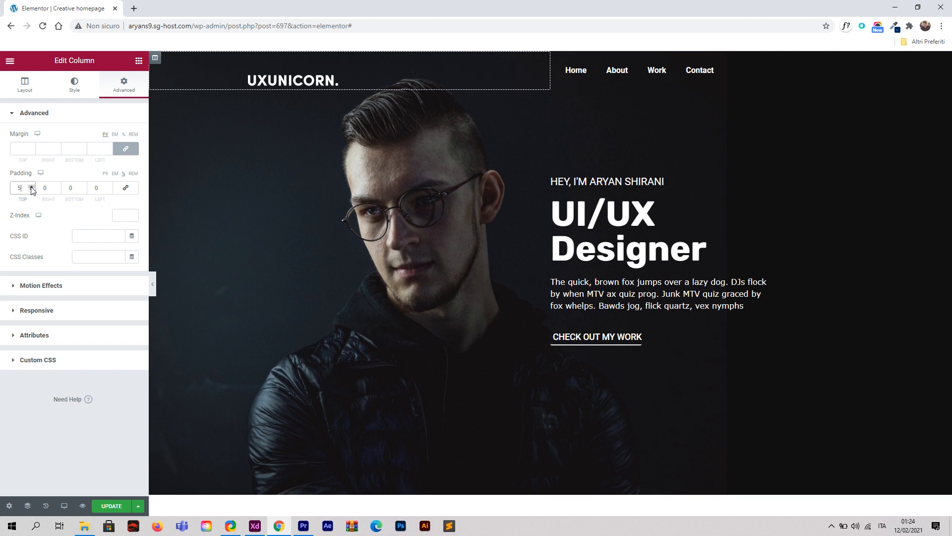
{"action": "left_click", "coordinate": [31, 187]}
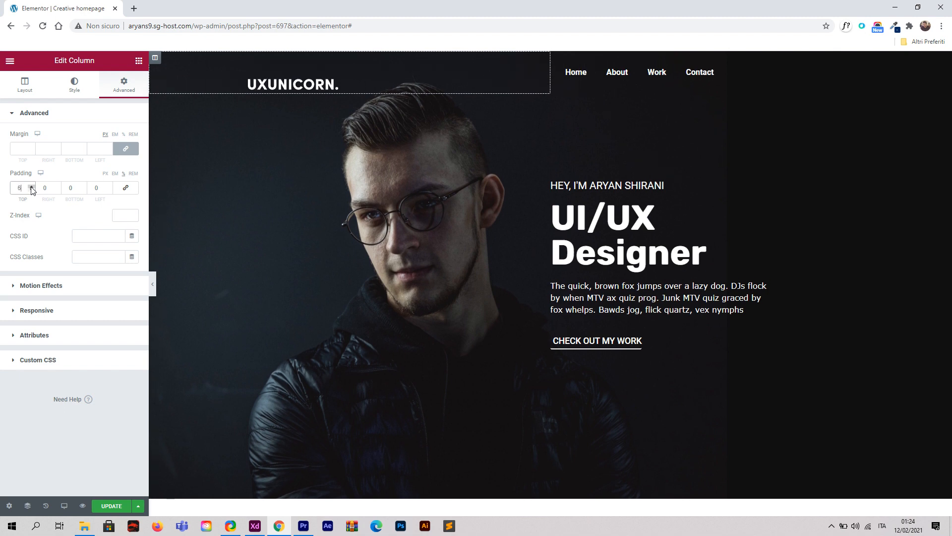
{"action": "left_click", "coordinate": [31, 188]}
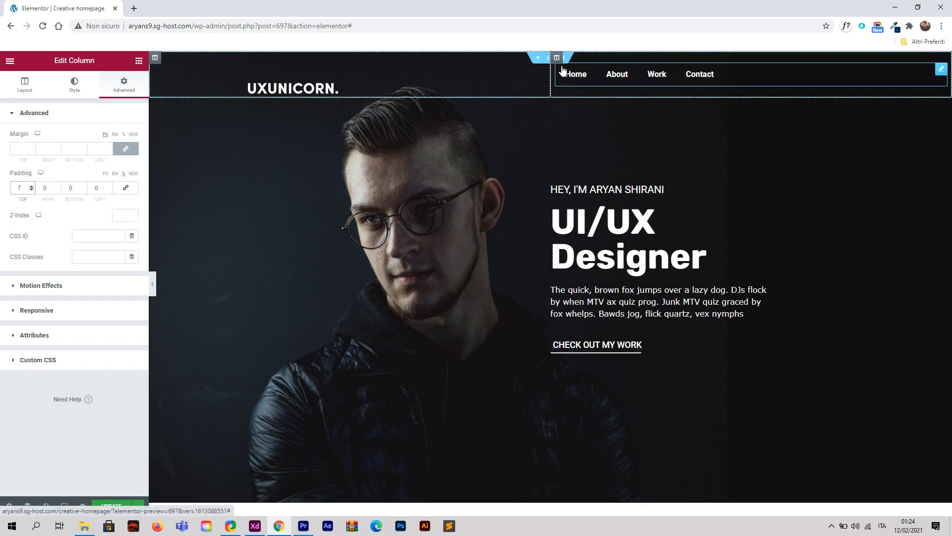
Switch the navigation menu column's padding unit to %, try linked padding up to 6 and reset all four sides to 0.
{"action": "left_click", "coordinate": [557, 59]}
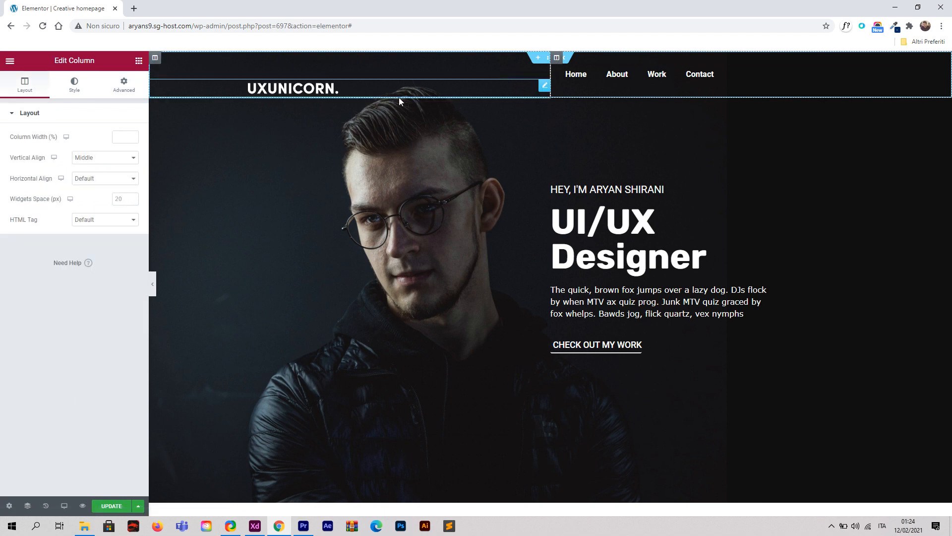
{"action": "left_click", "coordinate": [124, 85]}
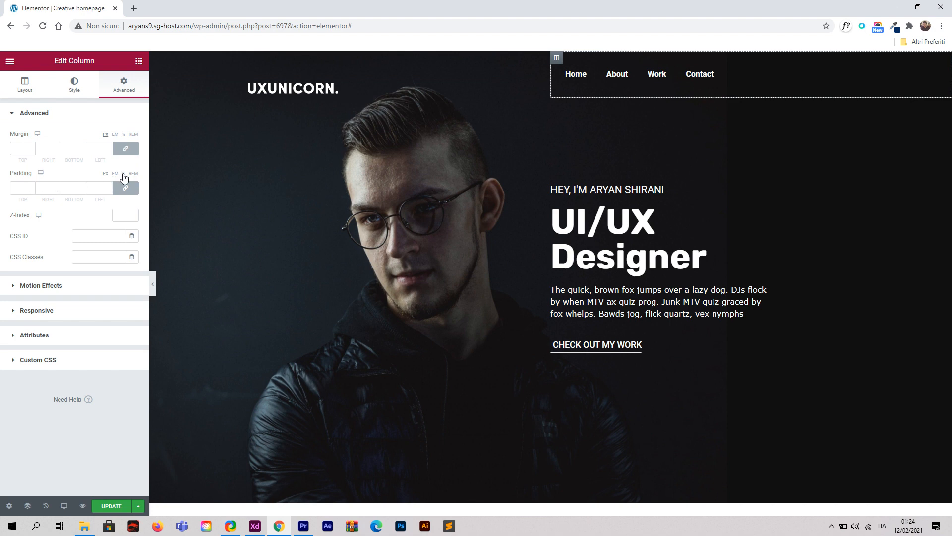
{"action": "left_click", "coordinate": [31, 186]}
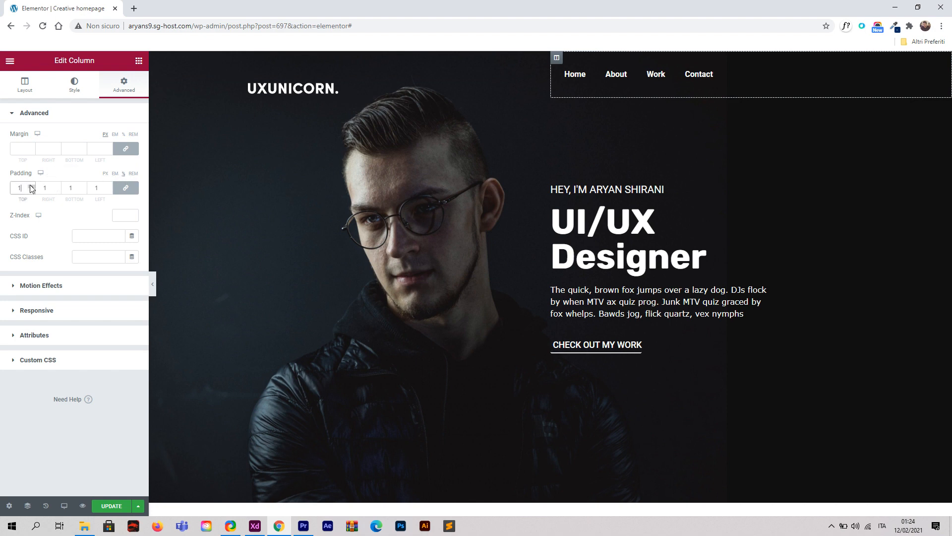
{"action": "left_click", "coordinate": [31, 186]}
{"action": "left_click", "coordinate": [31, 186]}
{"action": "left_click", "coordinate": [31, 186]}
{"action": "left_click", "coordinate": [32, 190]}
{"action": "left_click", "coordinate": [32, 190]}
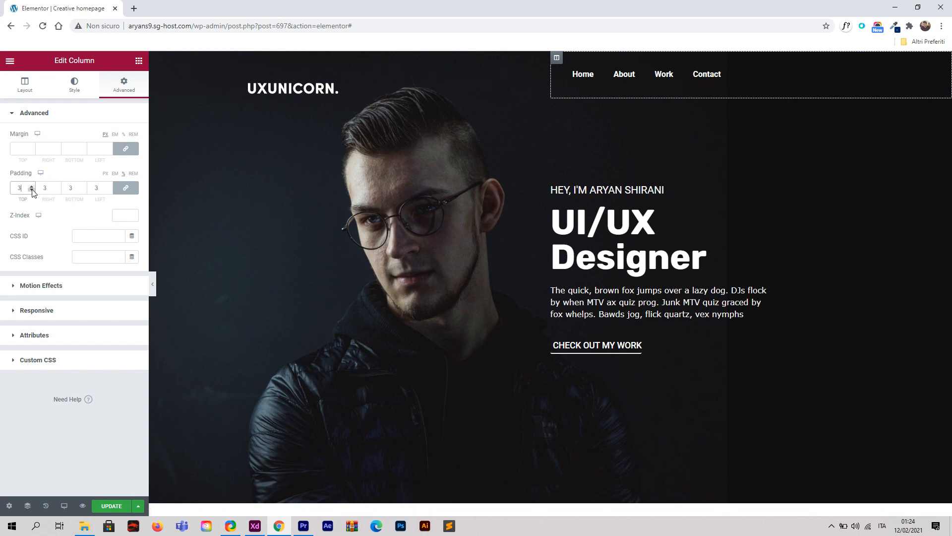
{"action": "left_click", "coordinate": [32, 190]}
{"action": "left_click", "coordinate": [32, 190]}
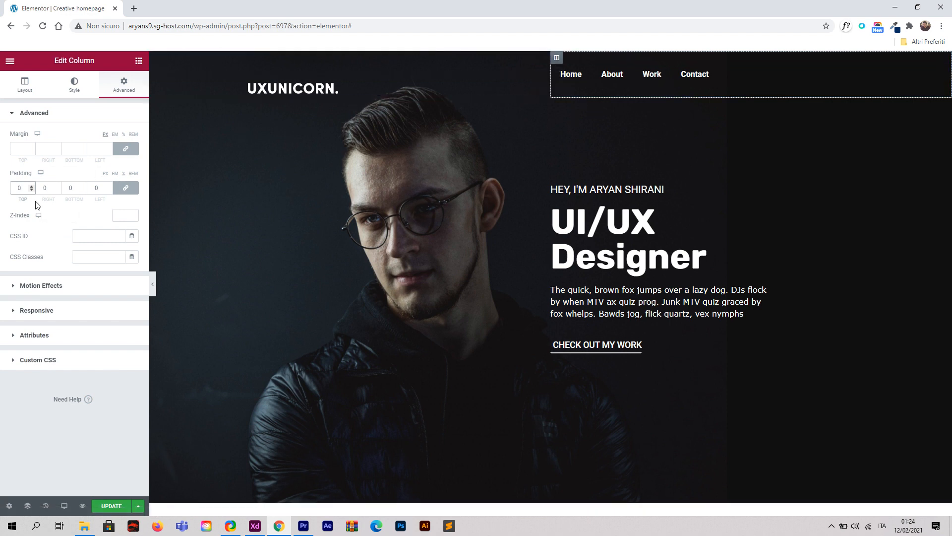
{"action": "left_click", "coordinate": [32, 185]}
{"action": "left_click", "coordinate": [32, 185]}
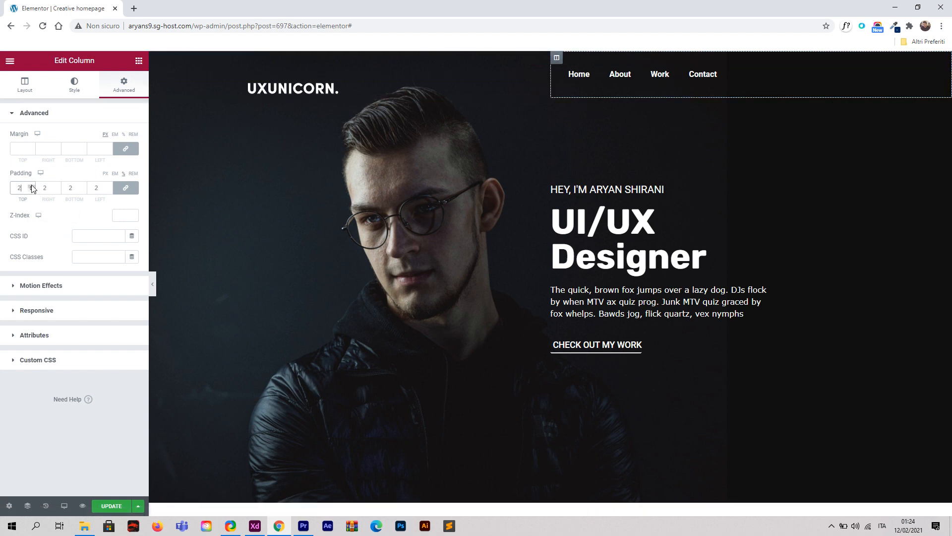
{"action": "left_click", "coordinate": [32, 185]}
{"action": "left_click", "coordinate": [32, 185]}
{"action": "left_click", "coordinate": [32, 185]}
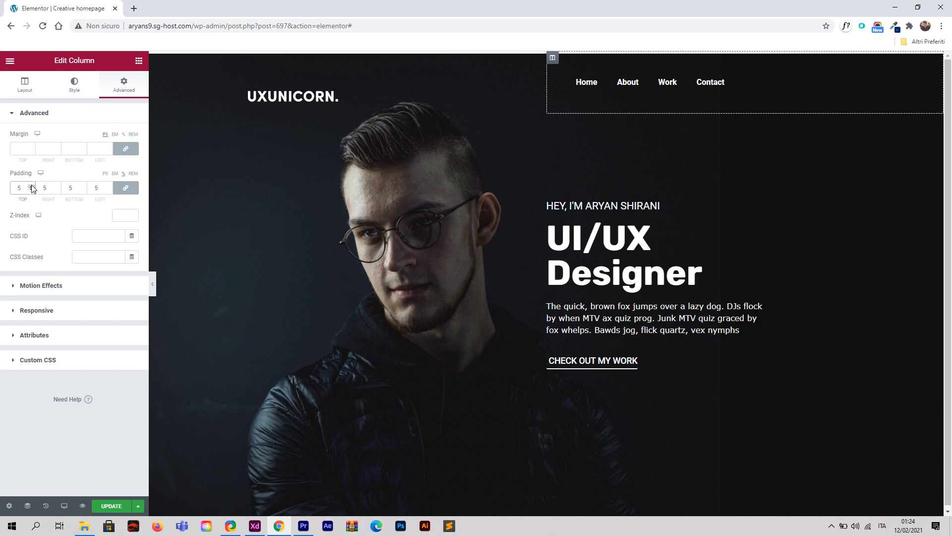
{"action": "left_click", "coordinate": [32, 185]}
{"action": "left_click_drag", "start_coordinate": [25, 188], "coordinate": [9, 186]}
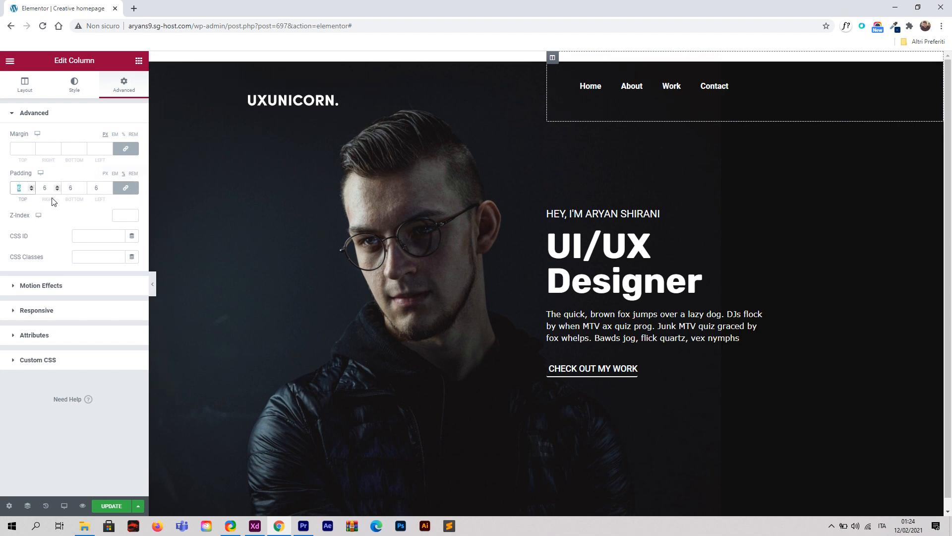
{"action": "type", "text": "0"}
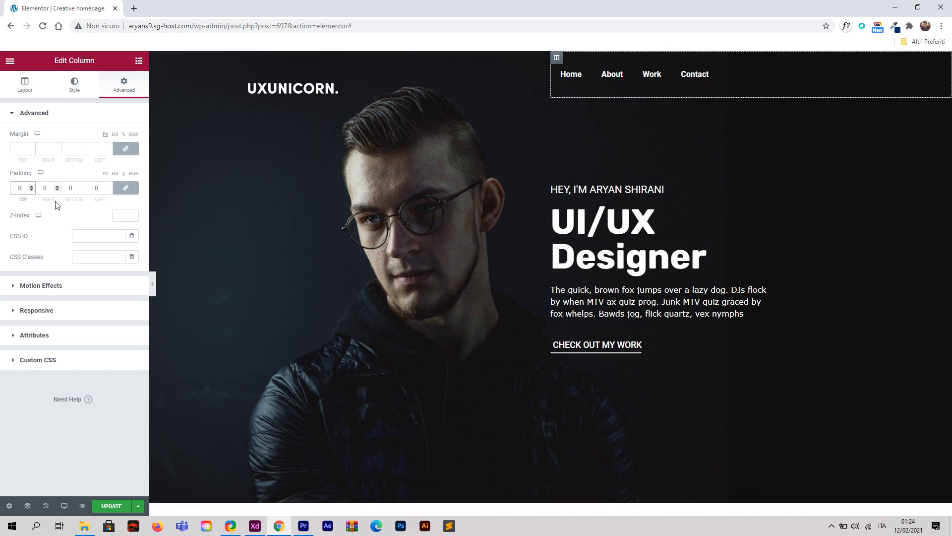
Unlink the navigation menu column's padding values and set only the top padding to 7%.
{"action": "left_click", "coordinate": [123, 190]}
{"action": "left_click", "coordinate": [32, 186]}
{"action": "left_click", "coordinate": [32, 186]}
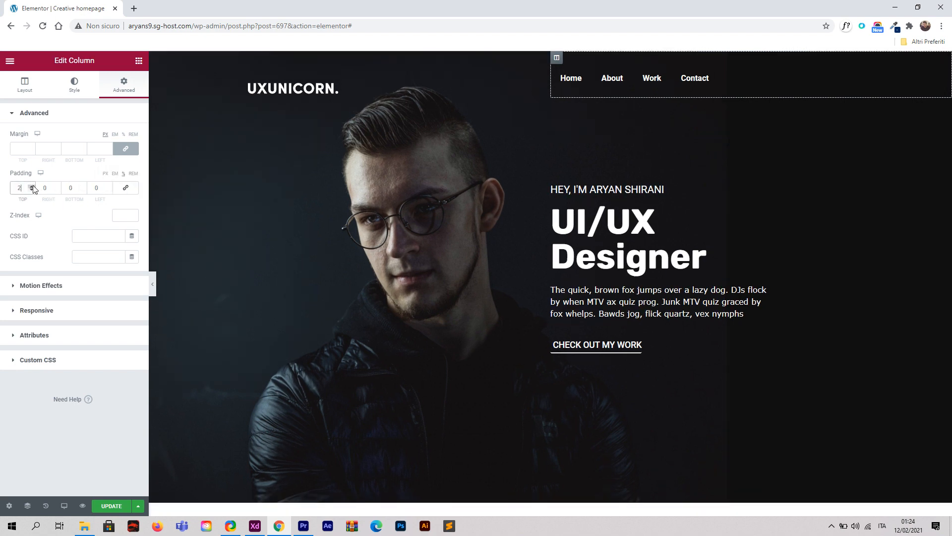
{"action": "left_click", "coordinate": [32, 186]}
{"action": "left_click", "coordinate": [32, 186]}
{"action": "left_click", "coordinate": [32, 186]}
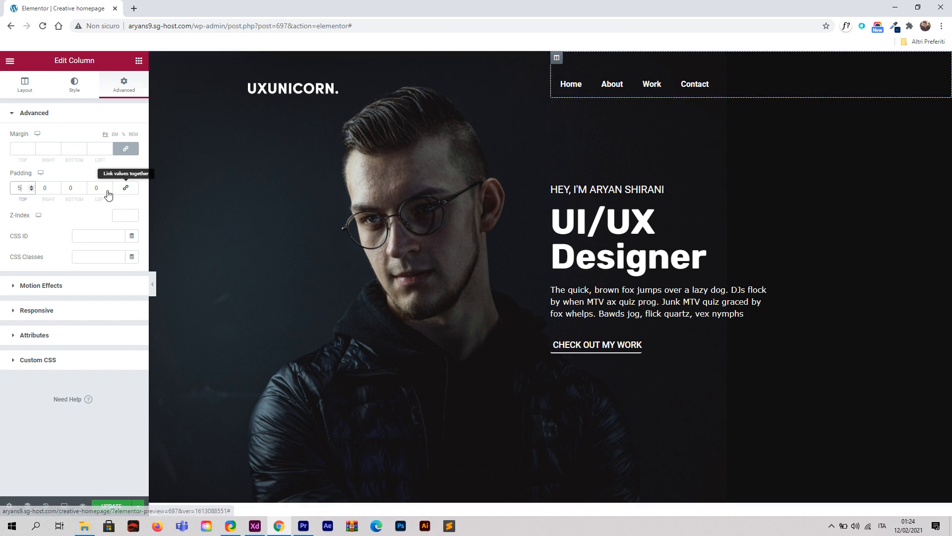
{"action": "left_click", "coordinate": [32, 186]}
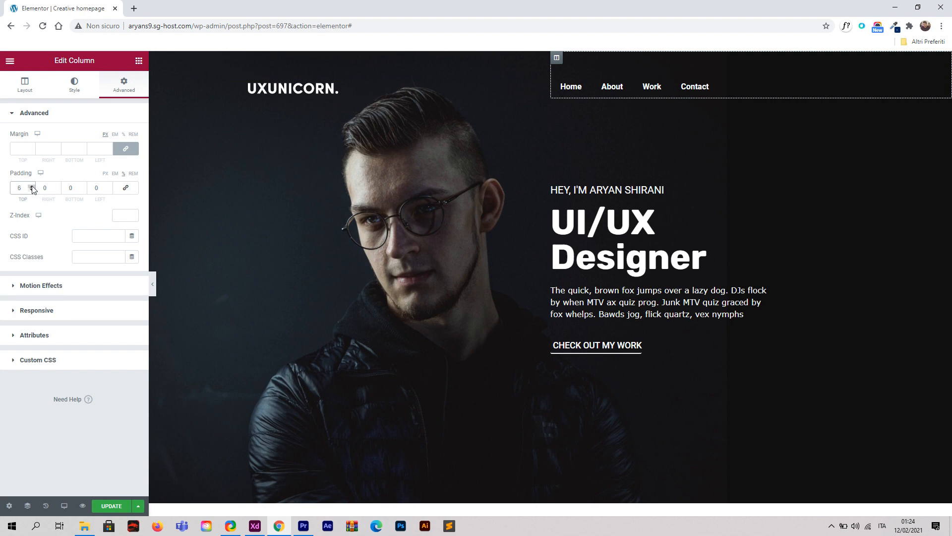
{"action": "left_click", "coordinate": [32, 186]}
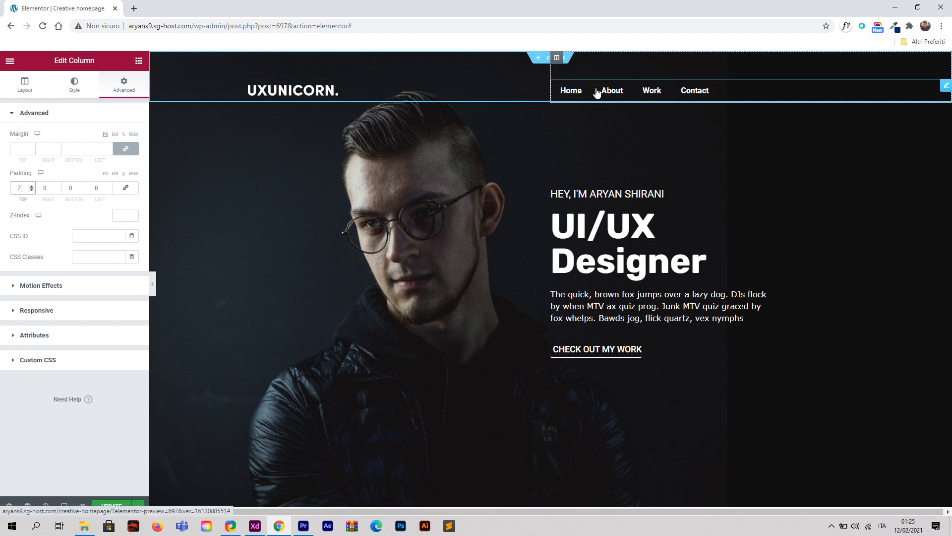
Unlink the margin values of the navigation menu widget and set its top margin to -6 px.
{"action": "left_click", "coordinate": [945, 86]}
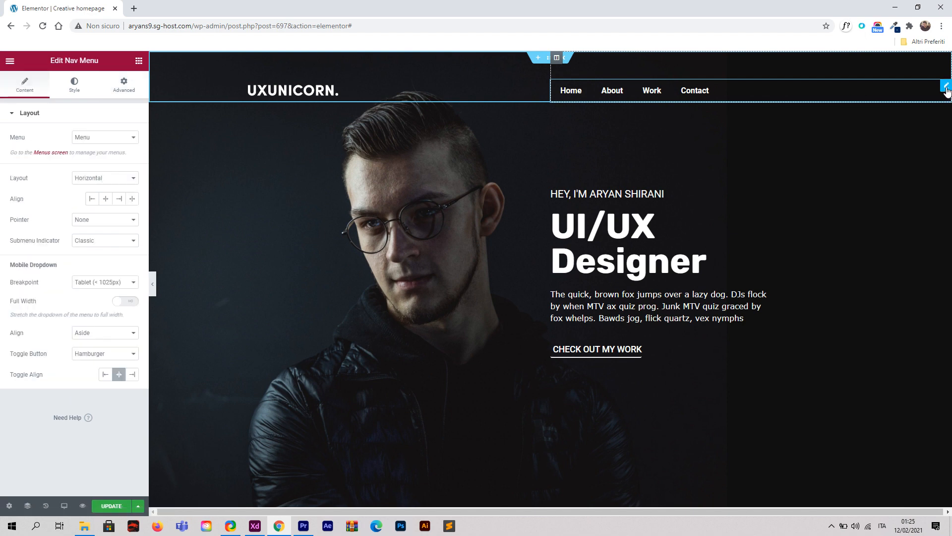
{"action": "left_click", "coordinate": [124, 88]}
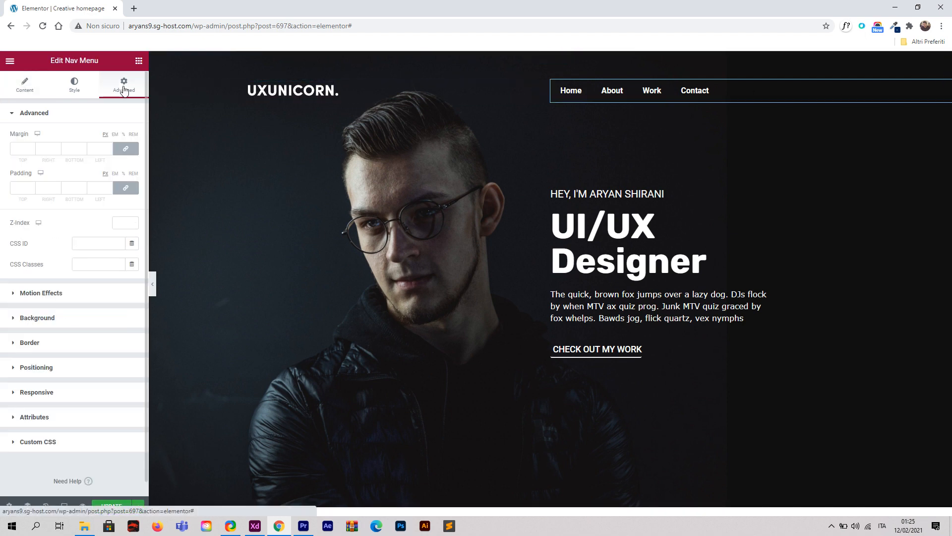
{"action": "left_click", "coordinate": [126, 149]}
{"action": "left_click", "coordinate": [34, 151]}
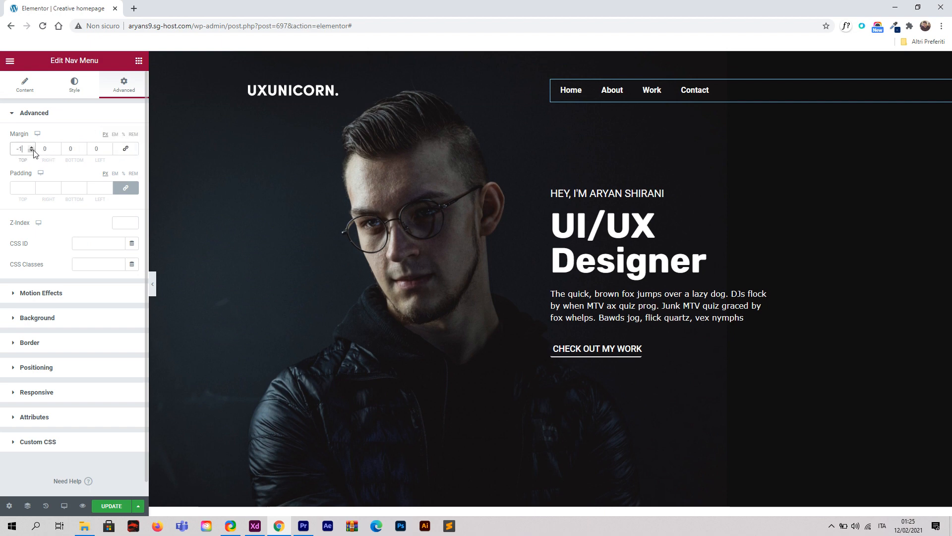
{"action": "left_click", "coordinate": [34, 151]}
{"action": "left_click", "coordinate": [34, 151]}
{"action": "left_click", "coordinate": [33, 151]}
{"action": "left_click", "coordinate": [33, 150]}
{"action": "left_click", "coordinate": [33, 151]}
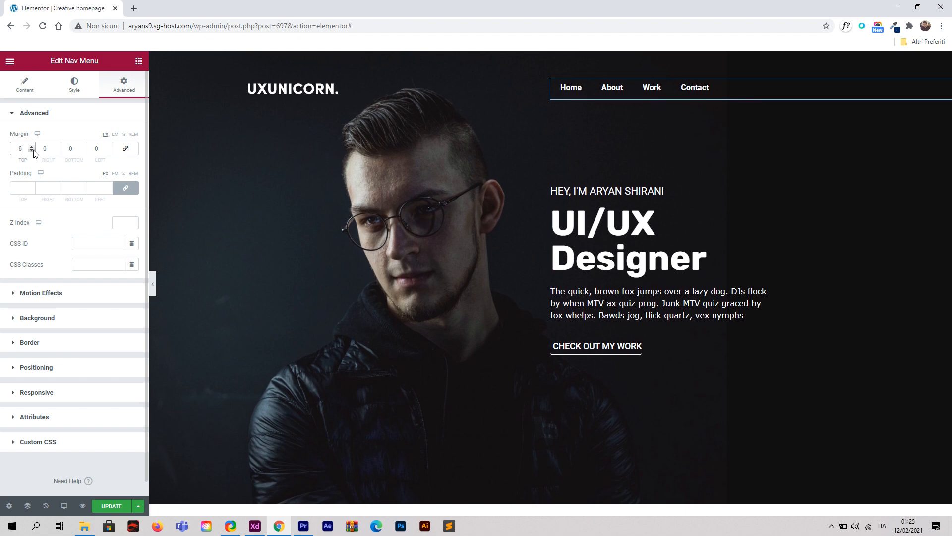
Set the navigation menu widget's bottom margin to -5 px.
{"action": "left_click", "coordinate": [83, 151]}
{"action": "left_click", "coordinate": [84, 150]}
{"action": "left_click", "coordinate": [83, 150]}
{"action": "left_click", "coordinate": [83, 151]}
{"action": "left_click", "coordinate": [83, 150]}
{"action": "left_click", "coordinate": [84, 151]}
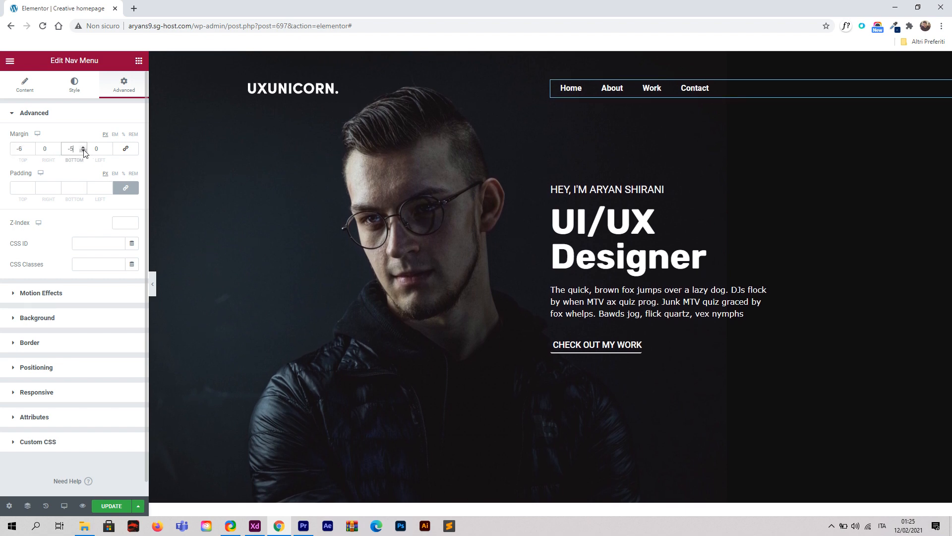
Set the navigation menu widget's bottom margin to -6 px and left margin to -19 px, and check the alignment in the full-width view.
{"action": "left_click", "coordinate": [109, 151]}
{"action": "left_click", "coordinate": [109, 151]}
{"action": "left_click", "coordinate": [109, 151]}
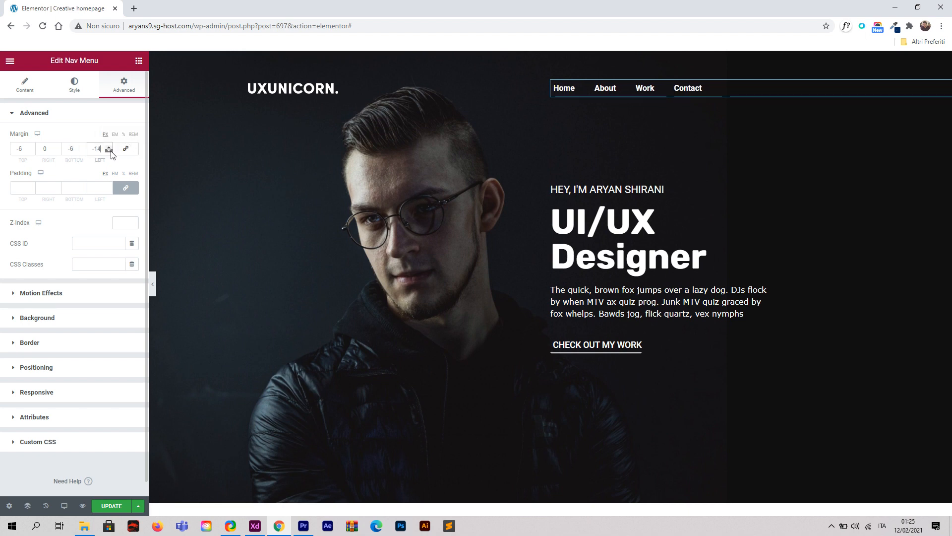
{"action": "left_click", "coordinate": [110, 151]}
{"action": "left_click", "coordinate": [109, 151]}
{"action": "left_click", "coordinate": [109, 151]}
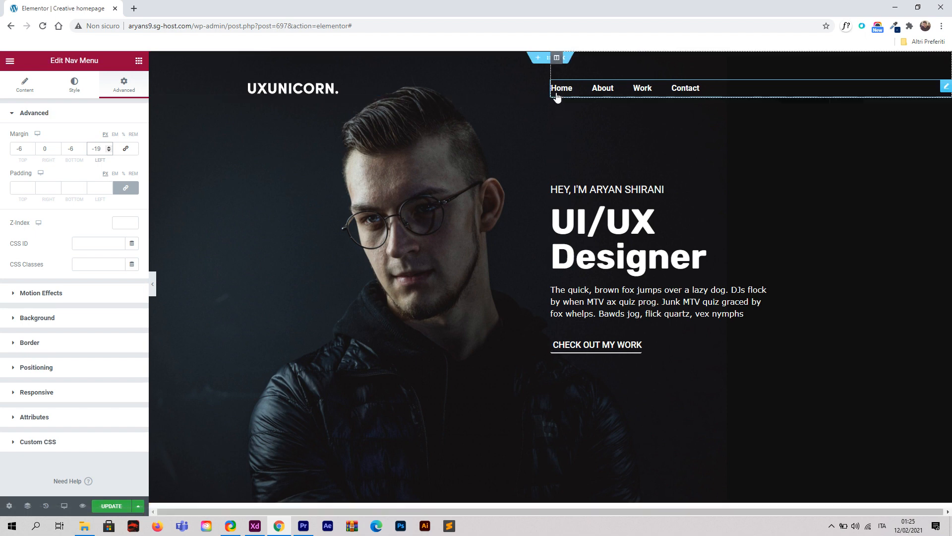
{"action": "left_click", "coordinate": [152, 284]}
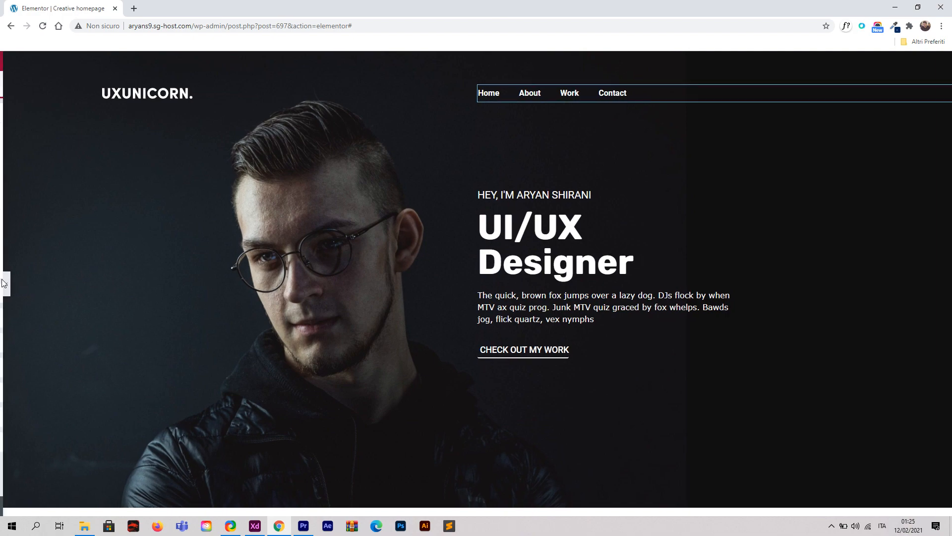
{"action": "left_click", "coordinate": [4, 283]}
{"action": "left_click", "coordinate": [154, 281]}
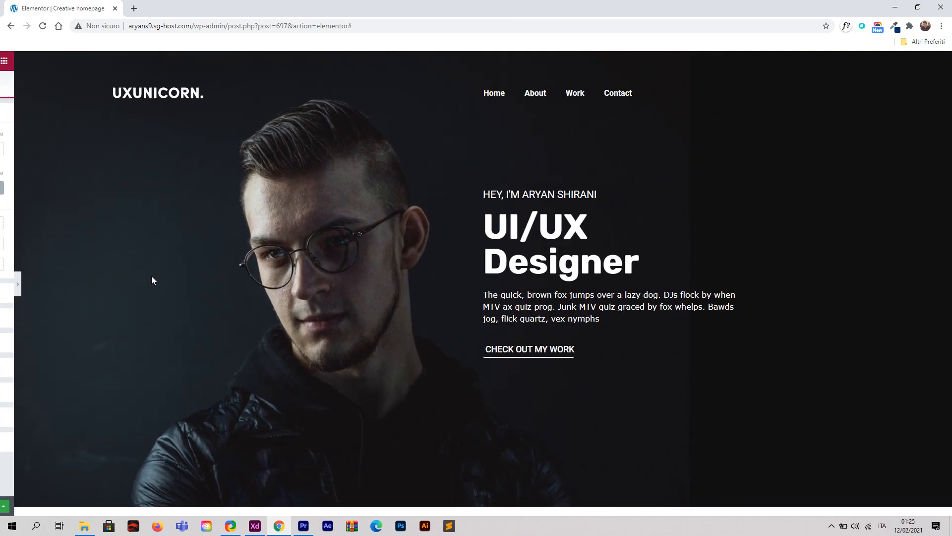
{"action": "left_click", "coordinate": [5, 285]}
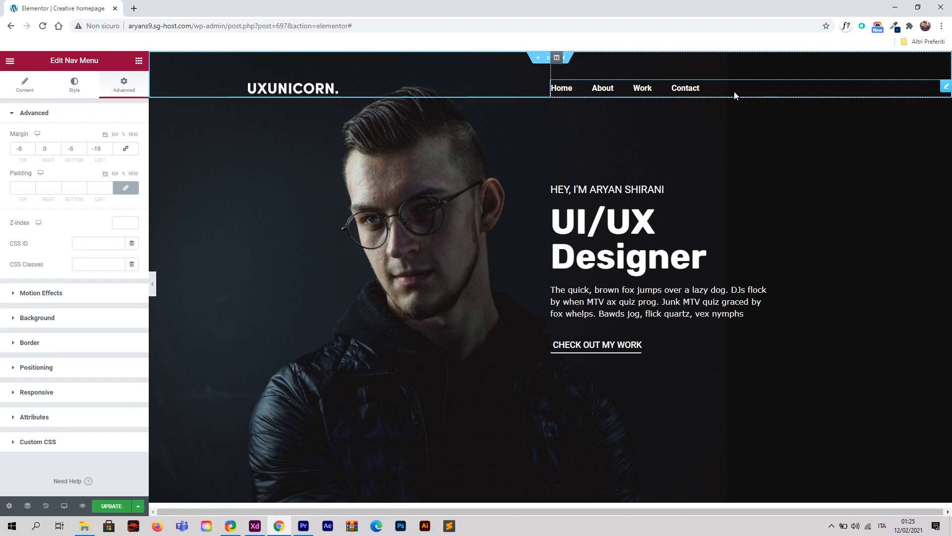
Set the navigation menu widget's positioning width to Inline (auto).
{"action": "right_click", "coordinate": [665, 90]}
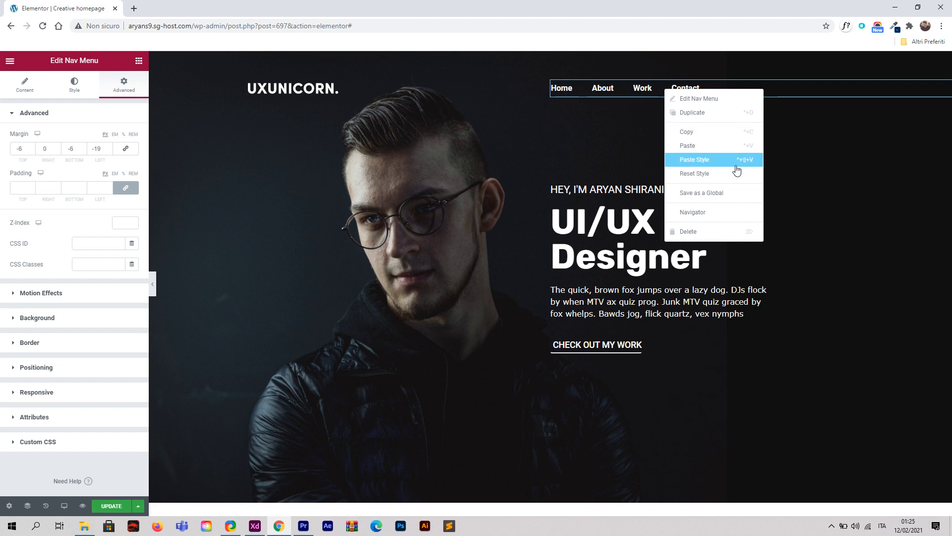
{"action": "left_click", "coordinate": [644, 94]}
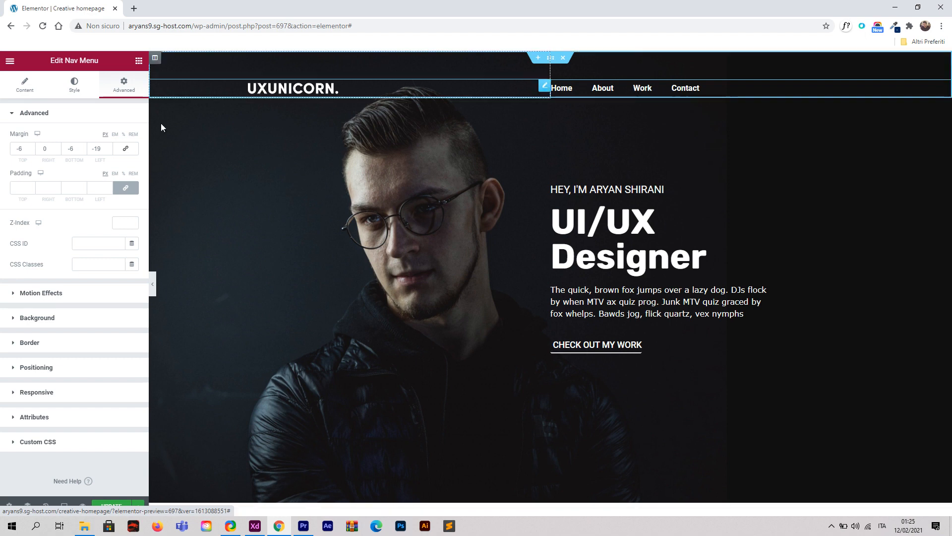
{"action": "left_click", "coordinate": [68, 367]}
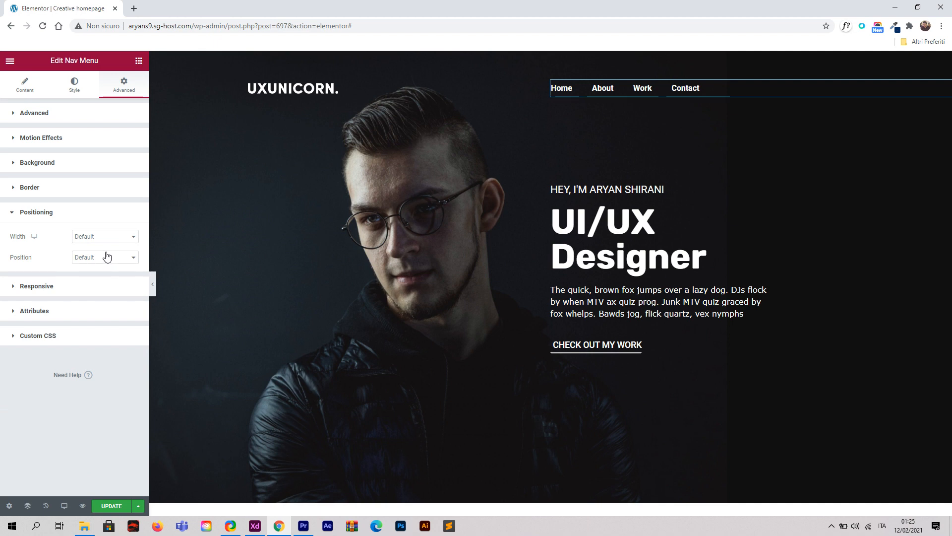
{"action": "left_click", "coordinate": [97, 238]}
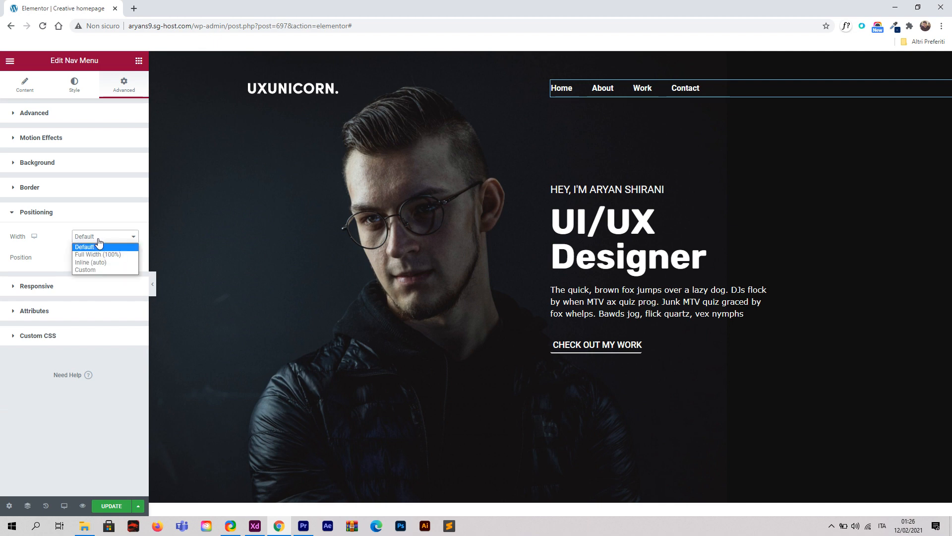
{"action": "left_click", "coordinate": [116, 263]}
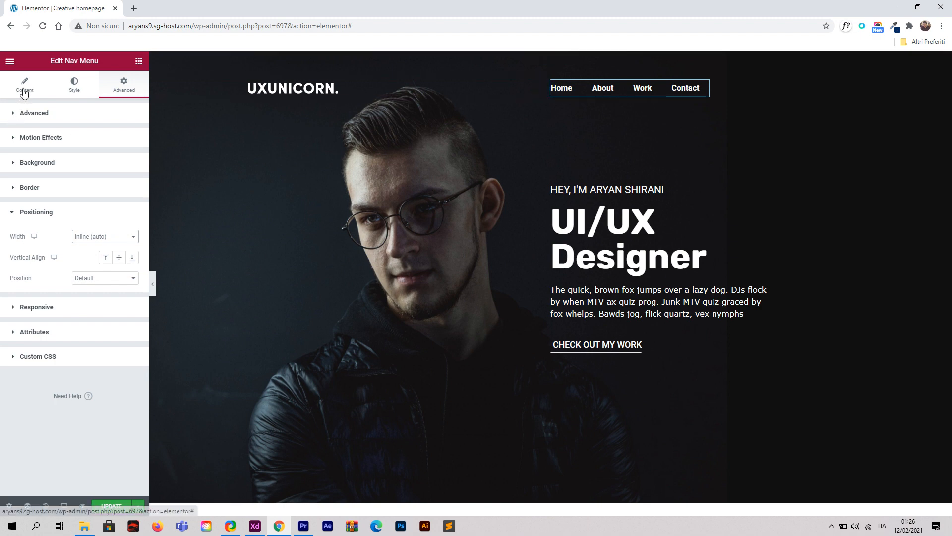
Try a Social Icons widget in the navigation menu column and delete it.
{"action": "left_click", "coordinate": [9, 62]}
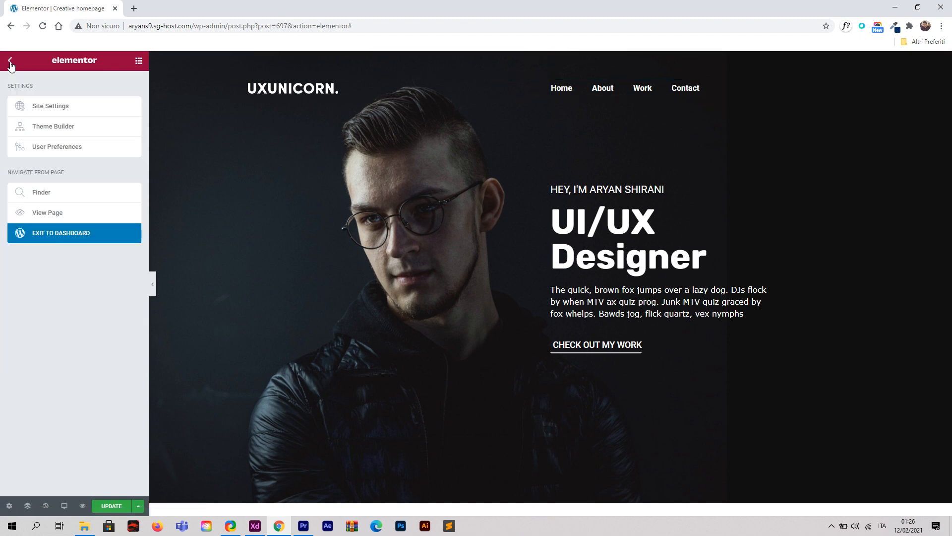
{"action": "left_click", "coordinate": [10, 62]}
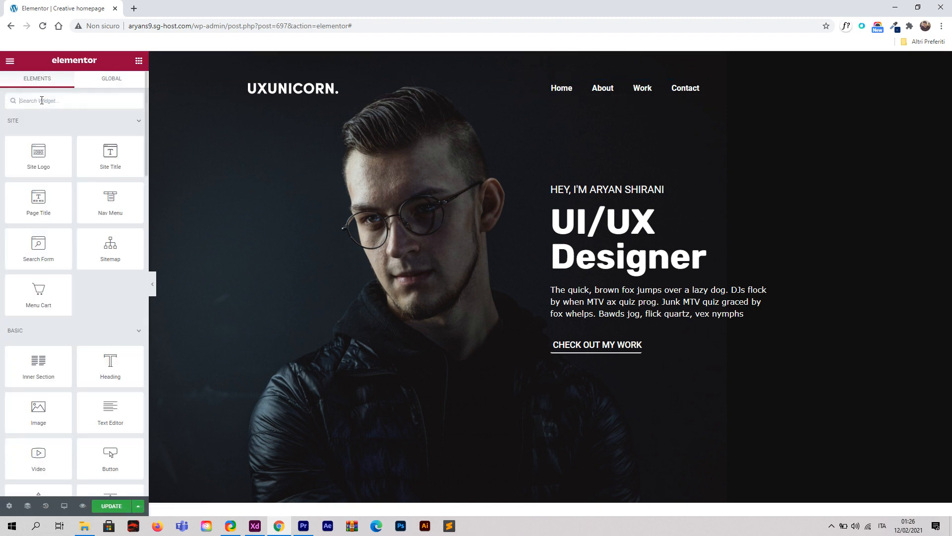
{"action": "type", "text": "icons"}
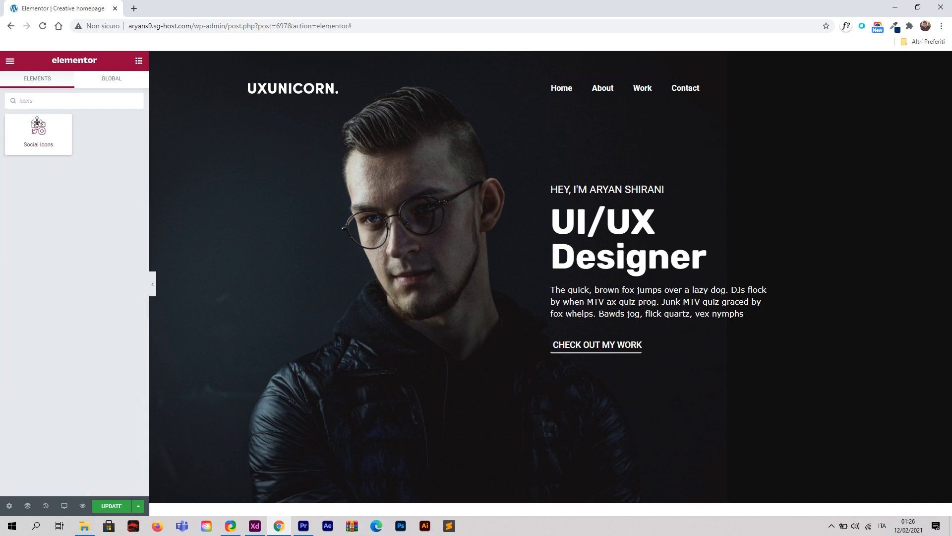
{"action": "left_click_drag", "start_coordinate": [39, 130], "coordinate": [688, 91]}
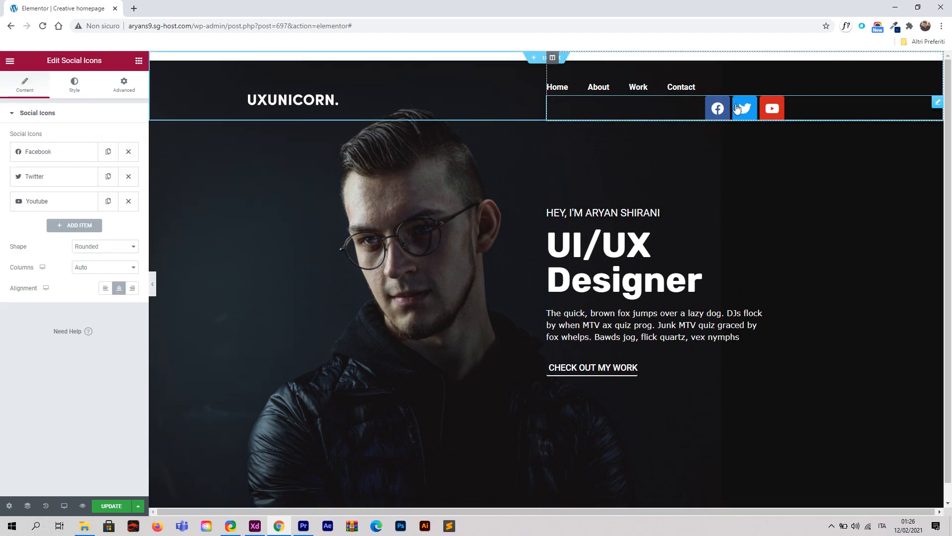
{"action": "right_click", "coordinate": [767, 107]}
{"action": "left_click", "coordinate": [804, 246]}
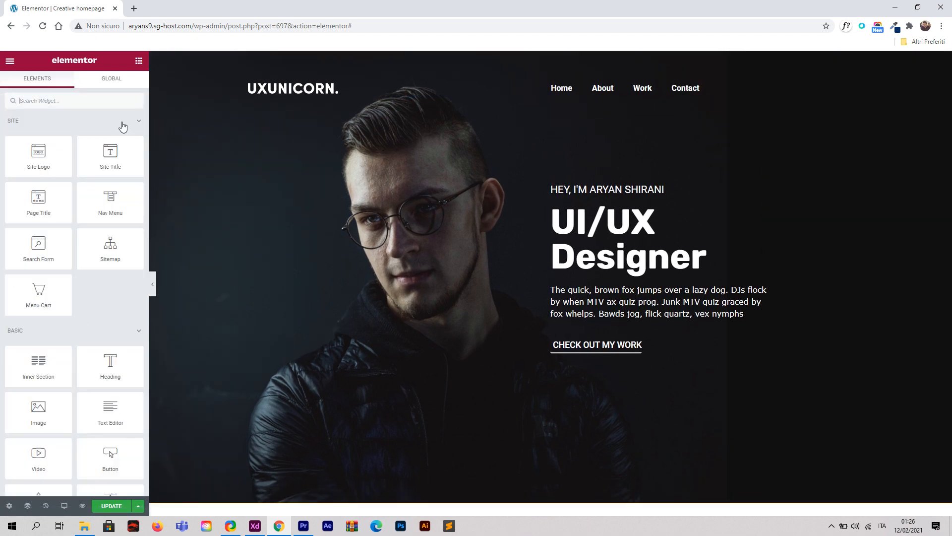
Add an Icon widget to the navigation menu column beneath the menu and align it left.
{"action": "type", "text": "icon"}
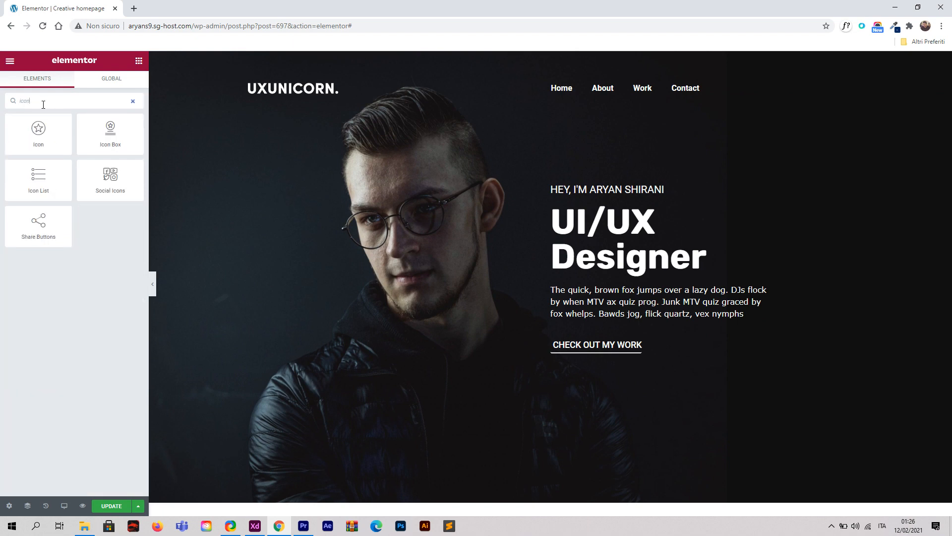
{"action": "left_click", "coordinate": [27, 137]}
{"action": "left_click_drag", "start_coordinate": [27, 137], "coordinate": [665, 88]}
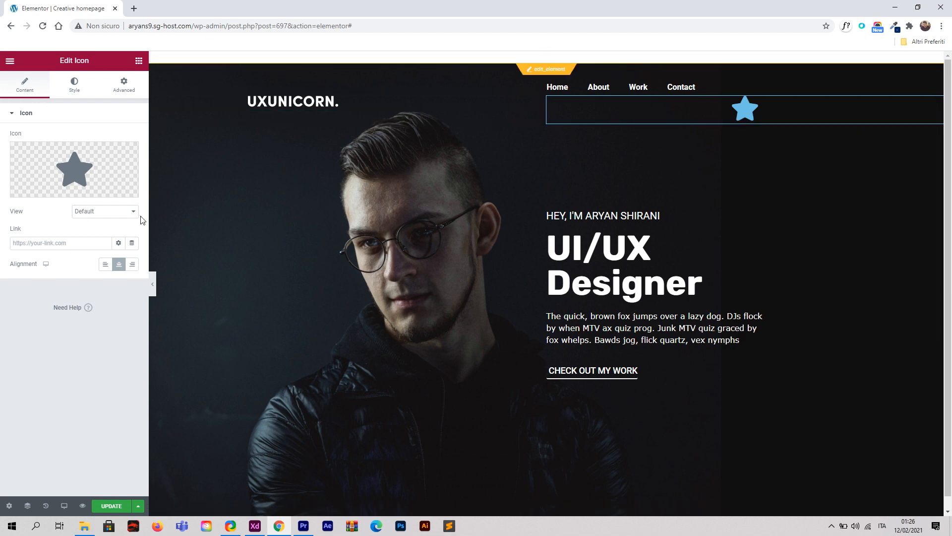
{"action": "left_click", "coordinate": [105, 266]}
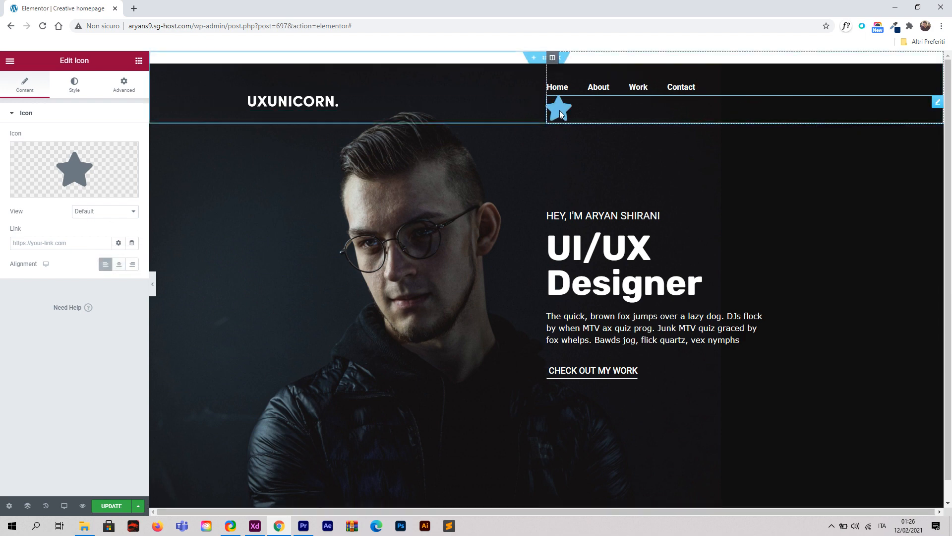
{"action": "right_click", "coordinate": [559, 110]}
{"action": "left_click", "coordinate": [556, 107]}
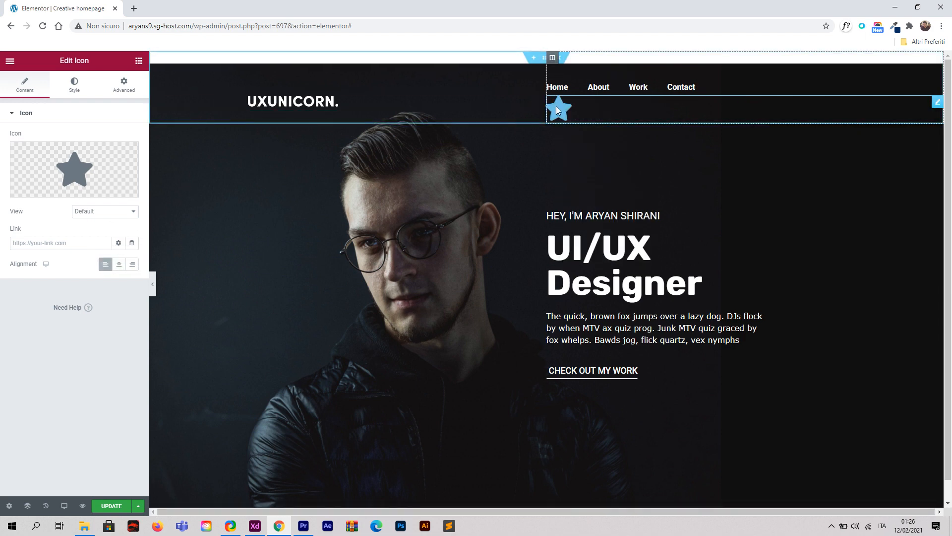
Set the star icon widget's positioning width to Inline (auto) so it sits beside the Contact menu item.
{"action": "left_click", "coordinate": [122, 88]}
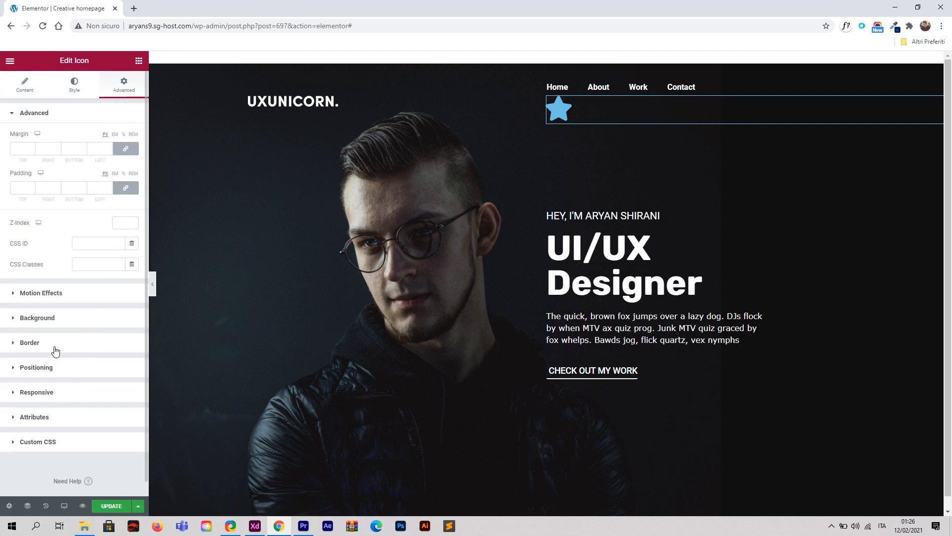
{"action": "left_click", "coordinate": [72, 366]}
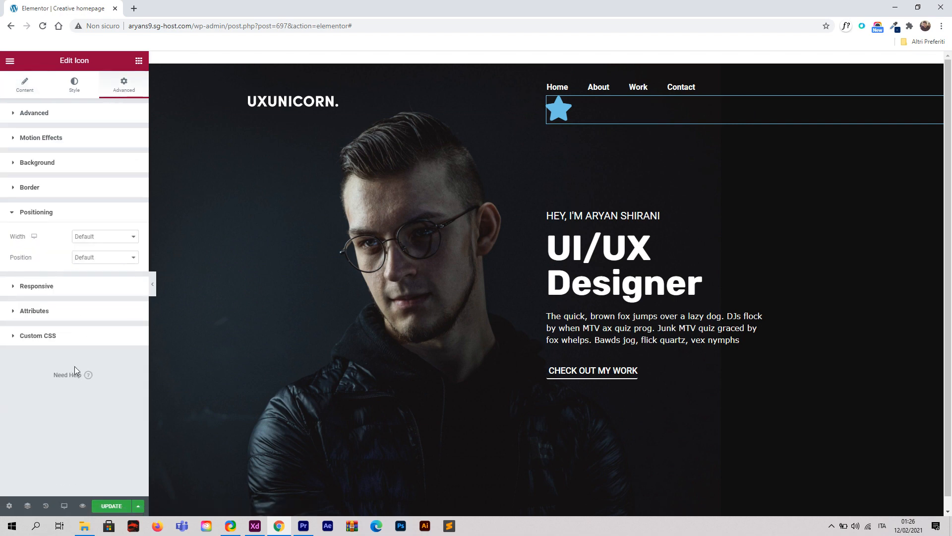
{"action": "left_click", "coordinate": [104, 237]}
{"action": "left_click", "coordinate": [110, 262]}
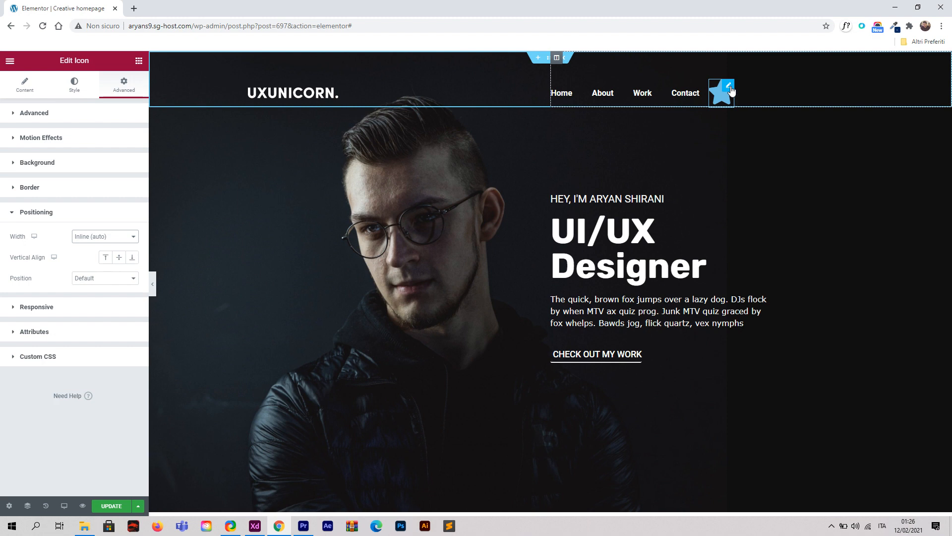
Replace the star icon with the icons8-instagram.svg file from the media library.
{"action": "left_click", "coordinate": [36, 93]}
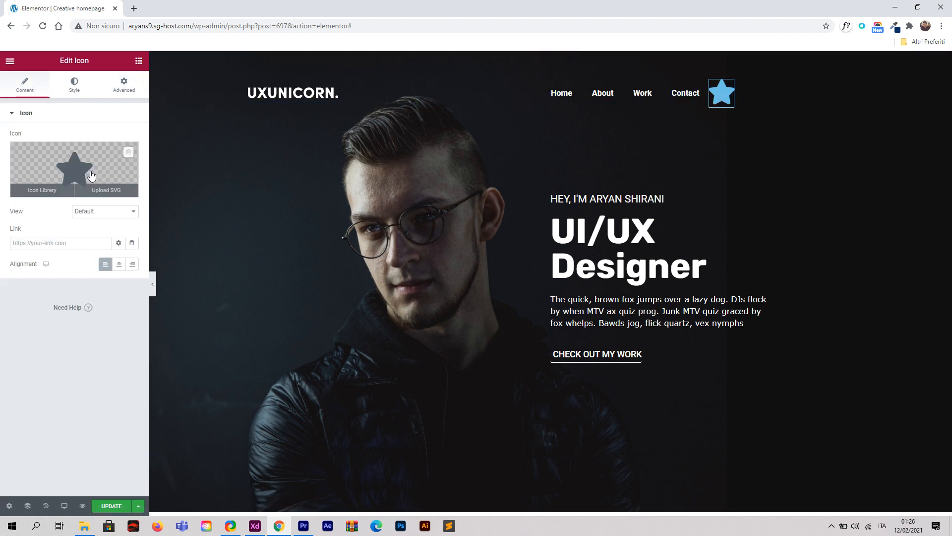
{"action": "left_click", "coordinate": [108, 196]}
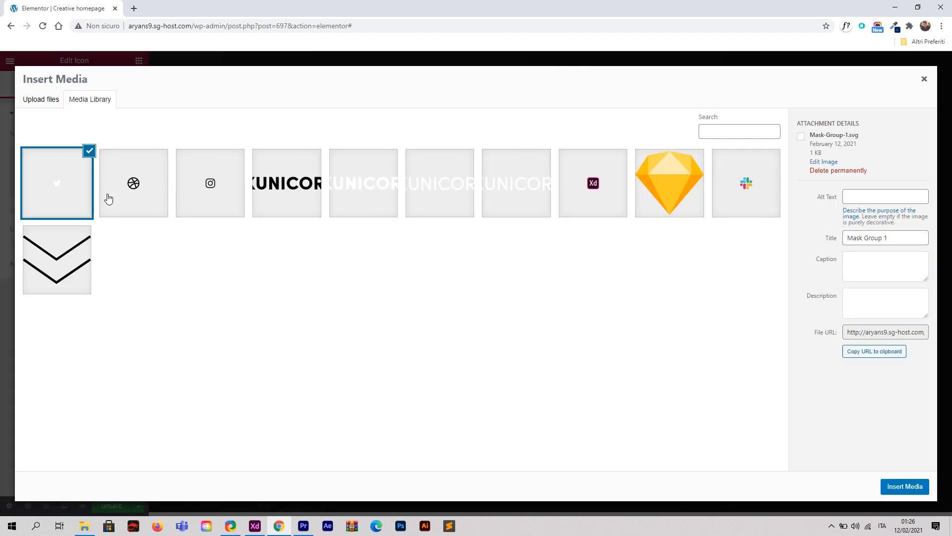
{"action": "left_click", "coordinate": [210, 186]}
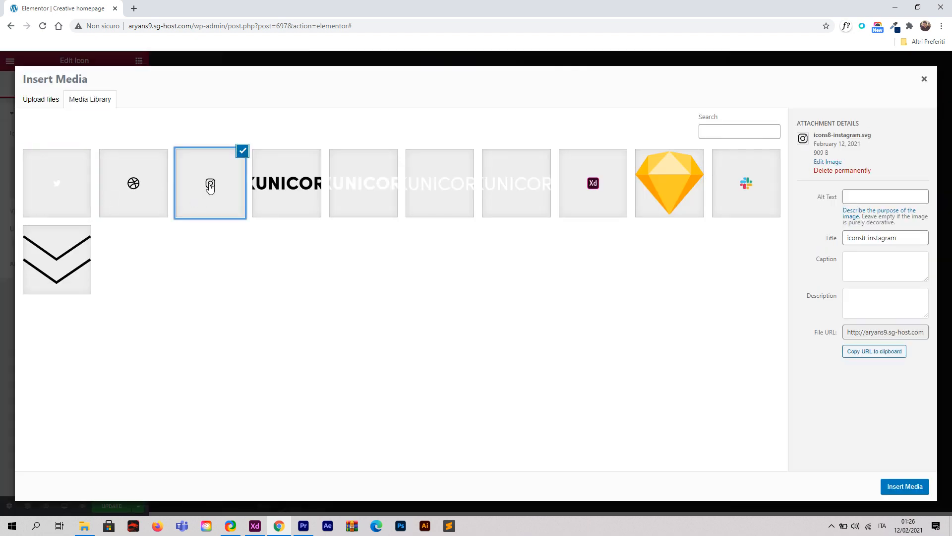
{"action": "left_click", "coordinate": [903, 487]}
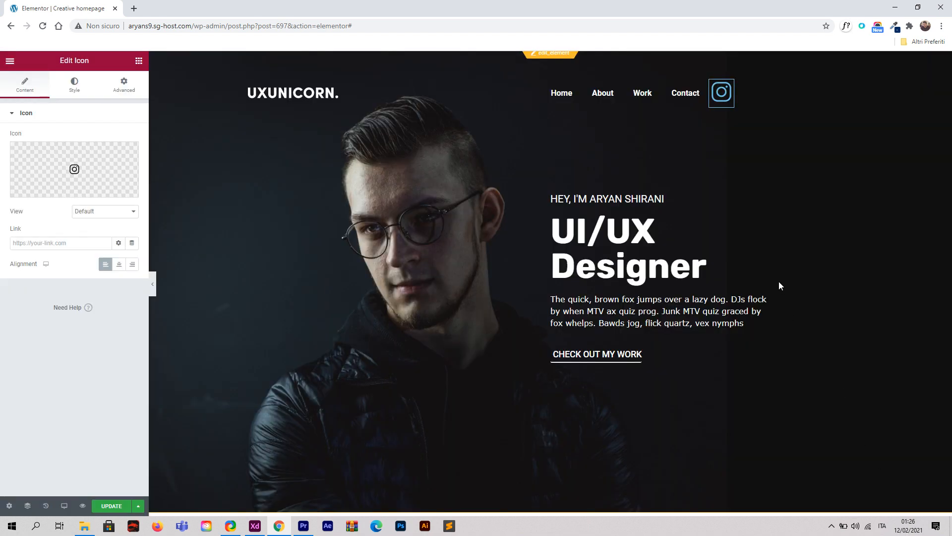
Set the Instagram icon's primary color to #FFFFFF and its size to 27.
{"action": "left_click", "coordinate": [71, 100]}
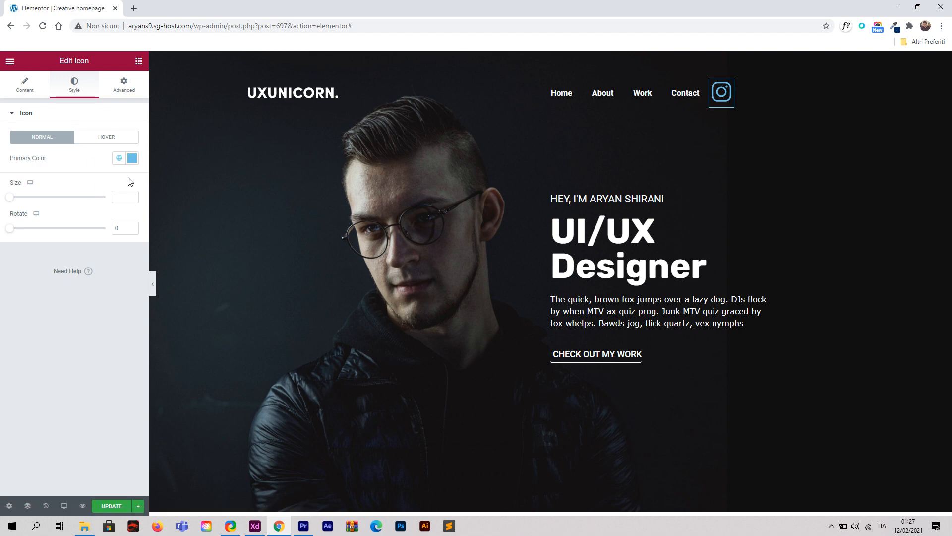
{"action": "left_click", "coordinate": [132, 158]}
{"action": "type", "text": "#FFFFFF"}
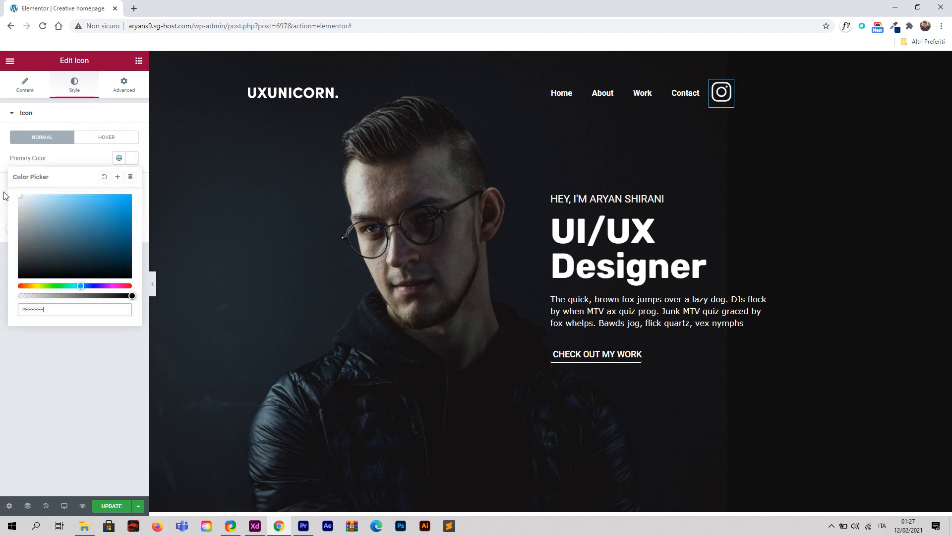
{"action": "left_click", "coordinate": [56, 167]}
{"action": "mouse_move", "coordinate": [15, 198]}
{"action": "left_mouse_down"}
{"action": "mouse_move", "coordinate": [25, 200]}
{"action": "mouse_move", "coordinate": [17, 200]}
{"action": "left_mouse_up"}
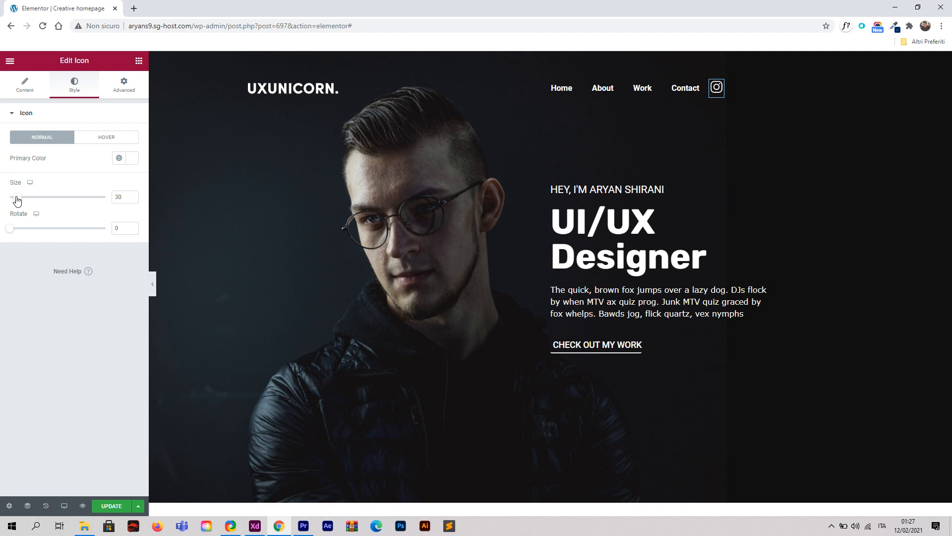
{"action": "left_click", "coordinate": [132, 199]}
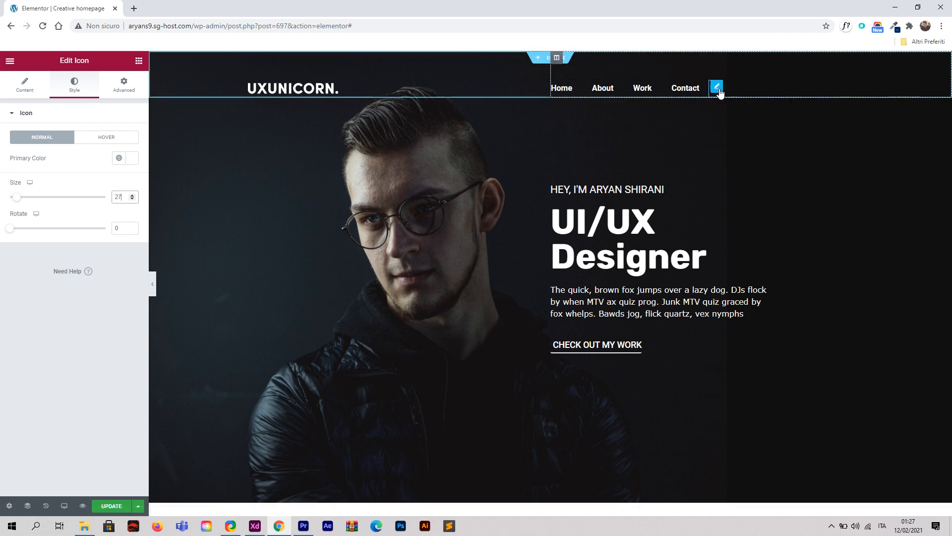
Unlink the Instagram icon's margin values and set the right margin to 9 px and the bottom margin to -4 px.
{"action": "left_click", "coordinate": [122, 85]}
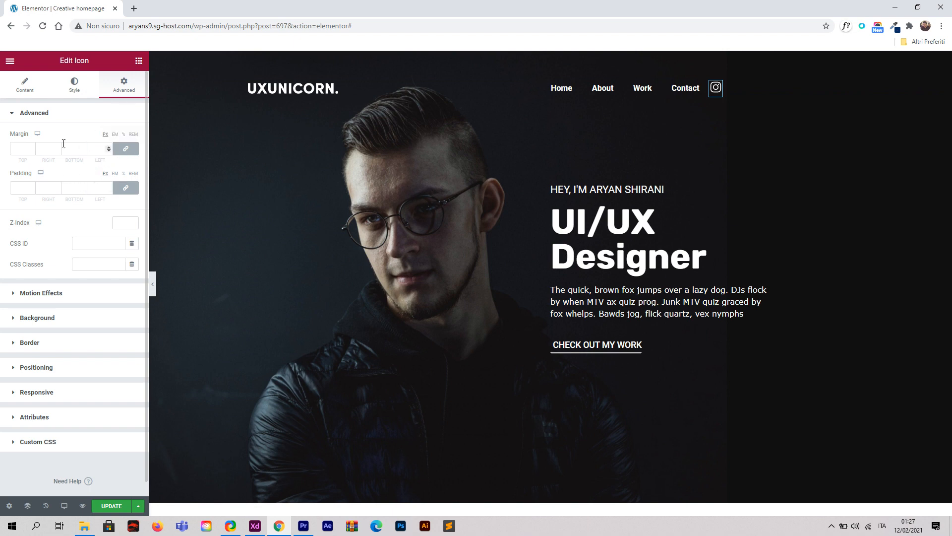
{"action": "left_click", "coordinate": [126, 149]}
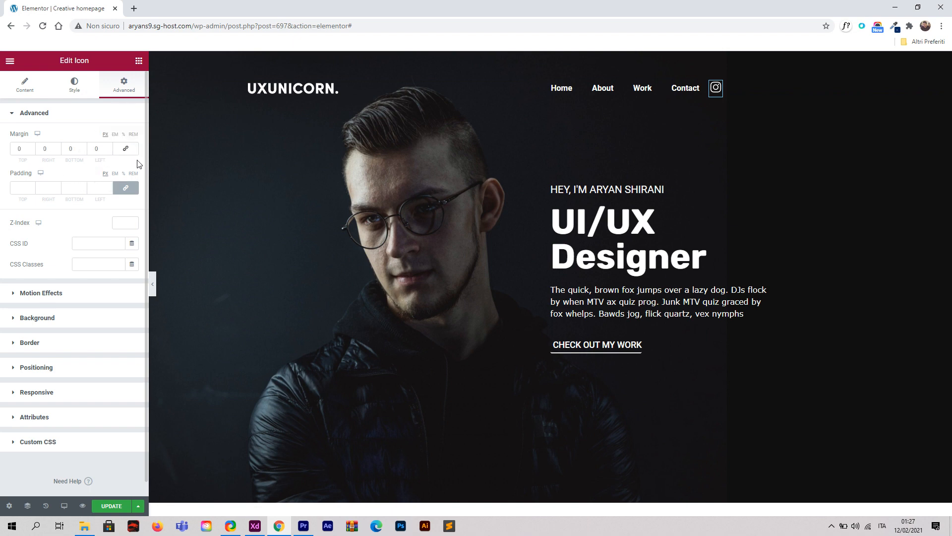
{"action": "left_click", "coordinate": [85, 151]}
{"action": "left_click", "coordinate": [84, 151]}
{"action": "double_click", "coordinate": [58, 148]}
Duplicate the Instagram icon twice to make a row of three icons beside the menu.
{"action": "right_click", "coordinate": [724, 87]}
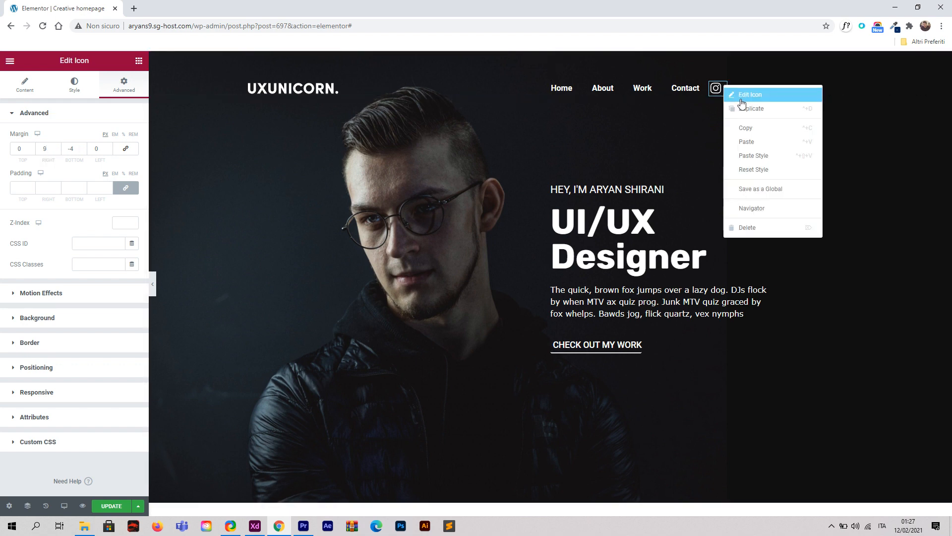
{"action": "left_click", "coordinate": [744, 107]}
{"action": "right_click", "coordinate": [740, 88]}
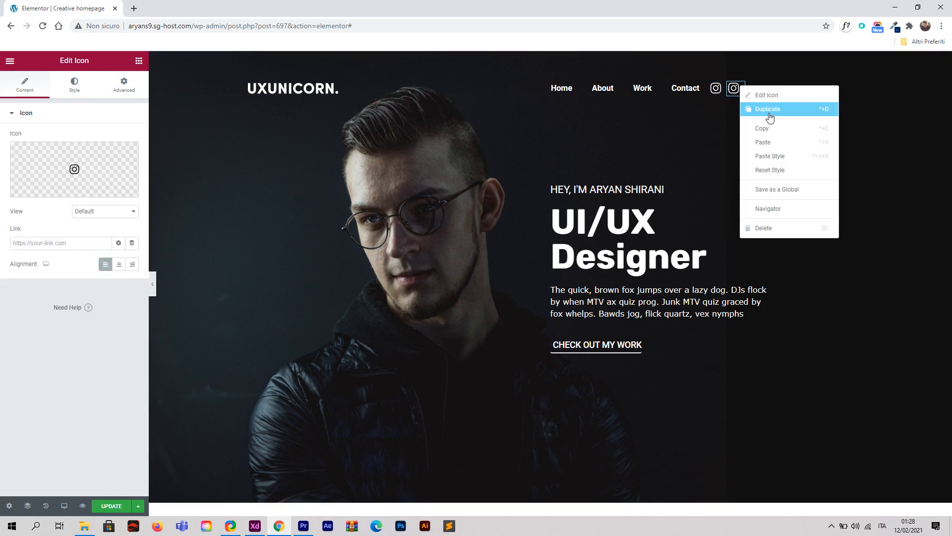
{"action": "left_click", "coordinate": [769, 110]}
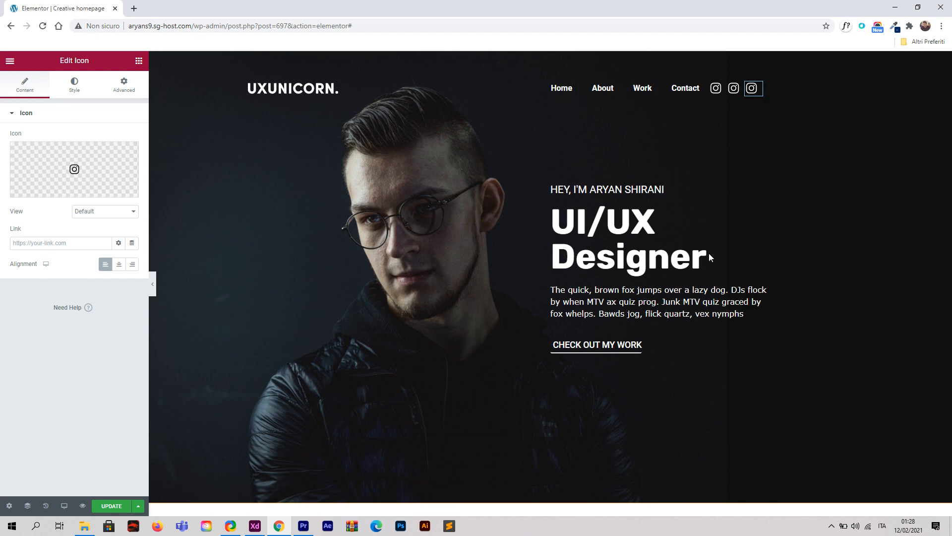
Replace the middle Instagram icon in the header row with icons8-dribbble.svg from the media library.
{"action": "left_click", "coordinate": [734, 89]}
{"action": "mouse_move", "coordinate": [73, 169]}
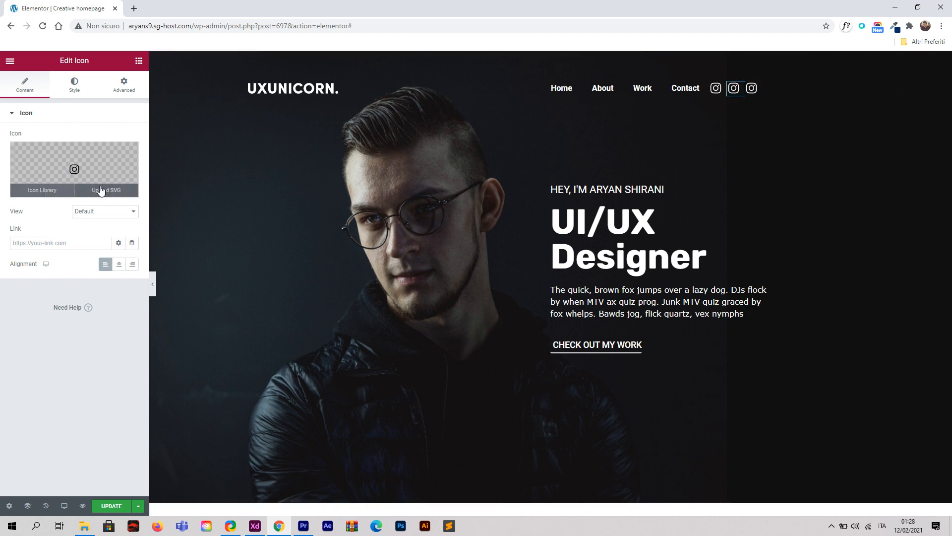
{"action": "left_click", "coordinate": [107, 193]}
{"action": "left_click", "coordinate": [124, 191]}
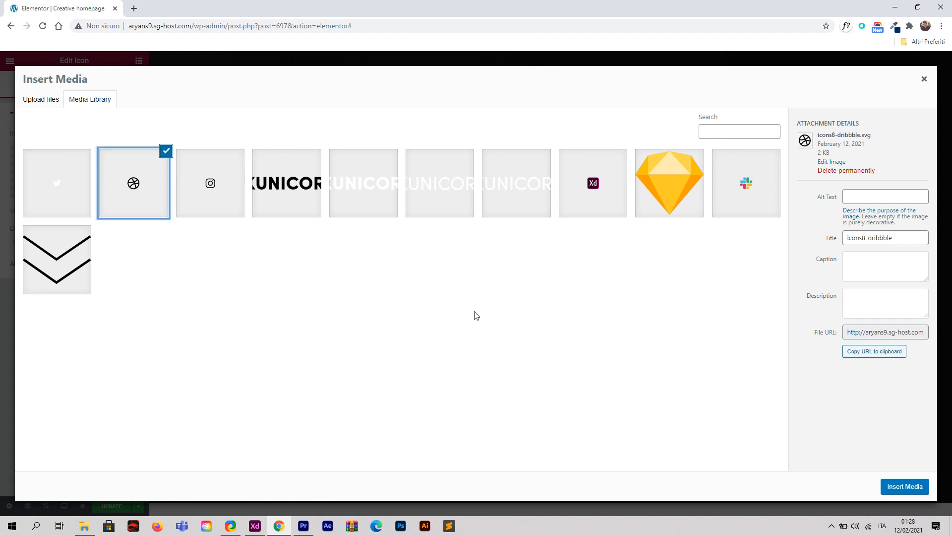
{"action": "left_click", "coordinate": [899, 486]}
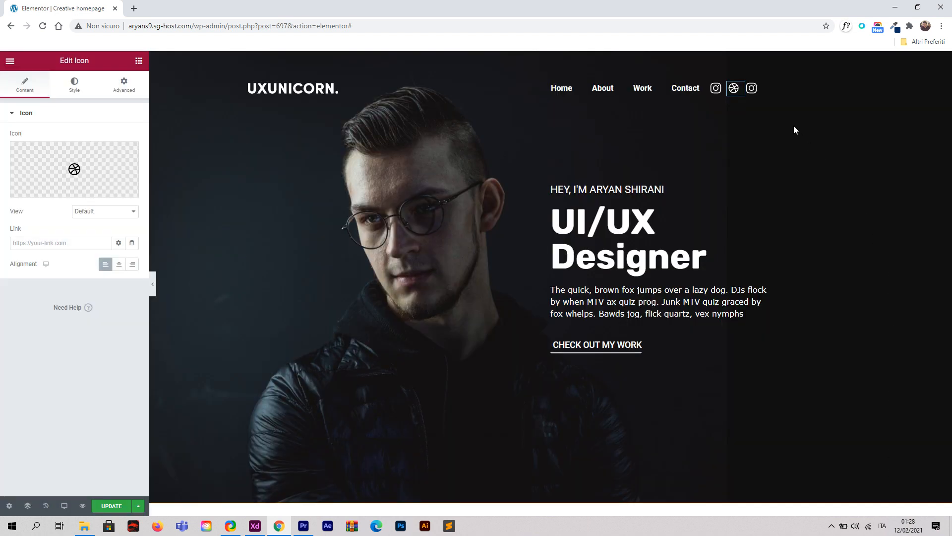
Replace the third Instagram icon in the header row with the white Twitter bird, Mask-Group-1.svg, from the media library.
{"action": "left_click", "coordinate": [752, 88]}
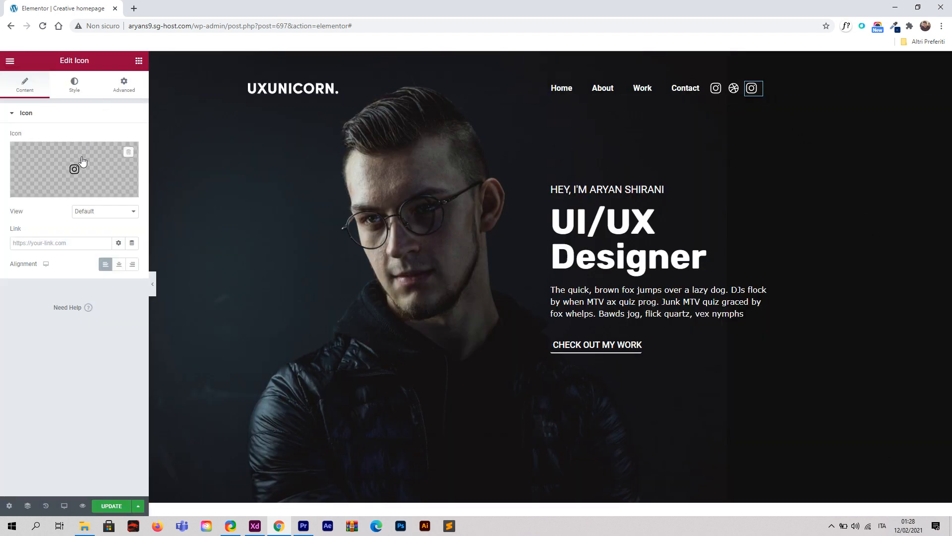
{"action": "left_click", "coordinate": [106, 193]}
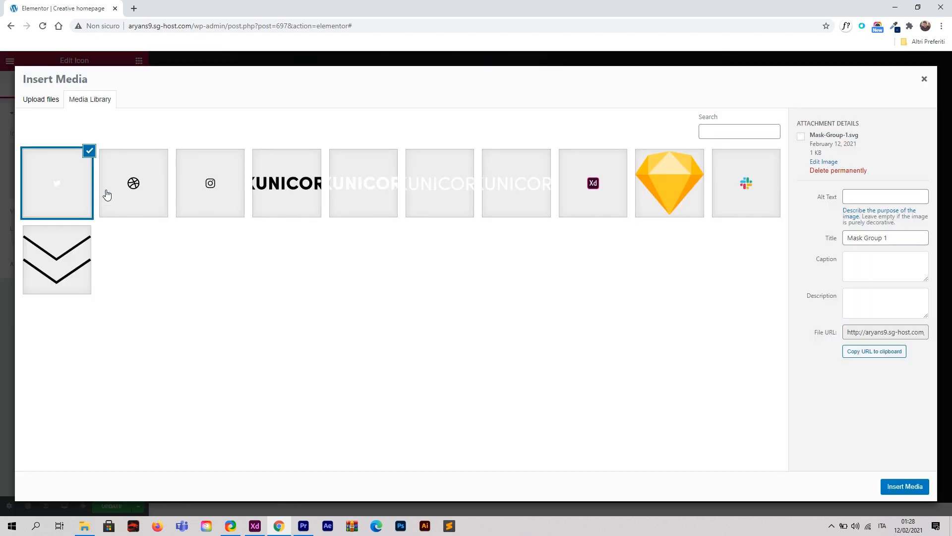
{"action": "left_click", "coordinate": [69, 186]}
{"action": "left_click", "coordinate": [62, 185]}
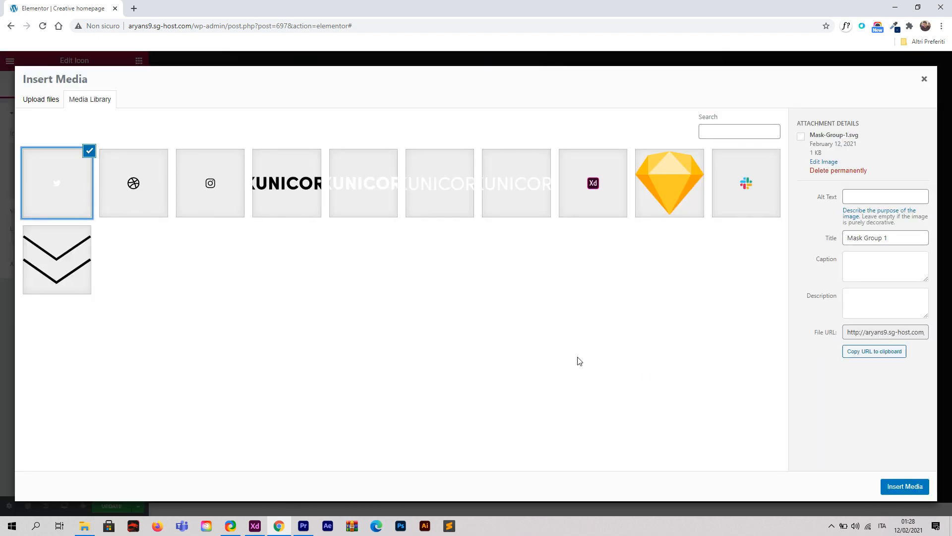
{"action": "left_click", "coordinate": [899, 486]}
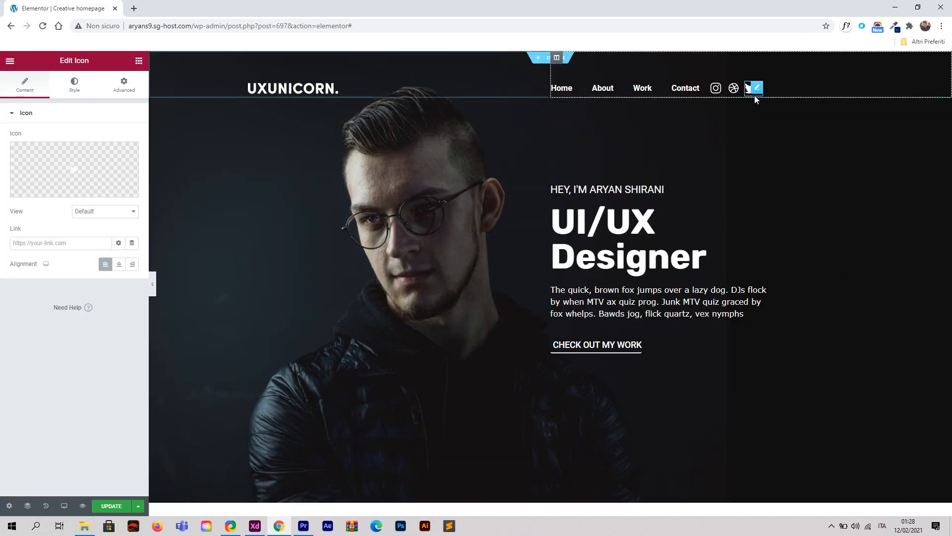
Set the Twitter icon's size to 23.
{"action": "left_click", "coordinate": [75, 90]}
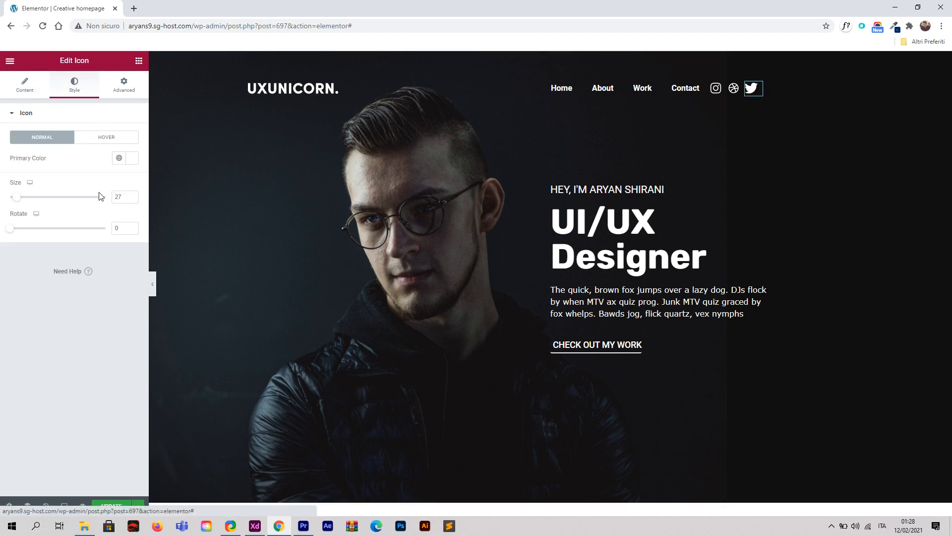
{"action": "left_click", "coordinate": [135, 199]}
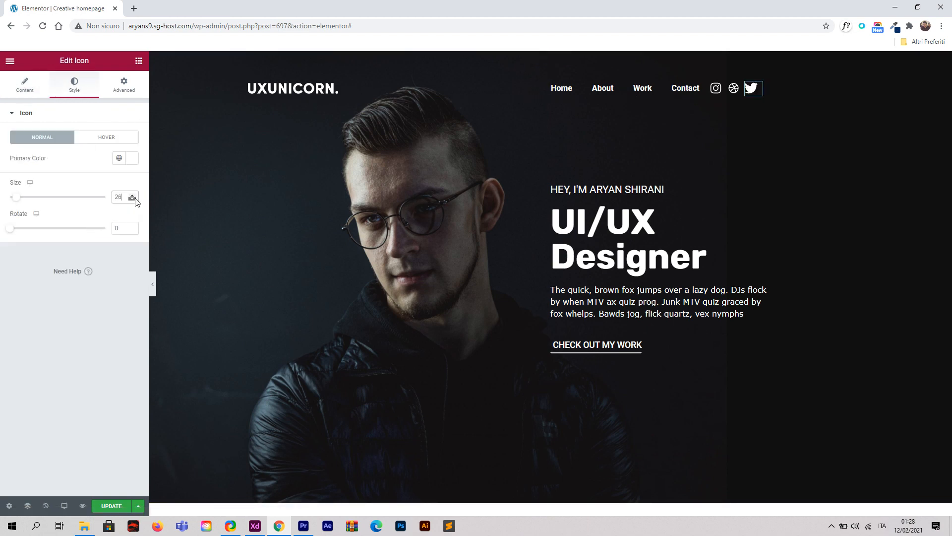
{"action": "left_click", "coordinate": [135, 198]}
{"action": "left_click", "coordinate": [135, 199]}
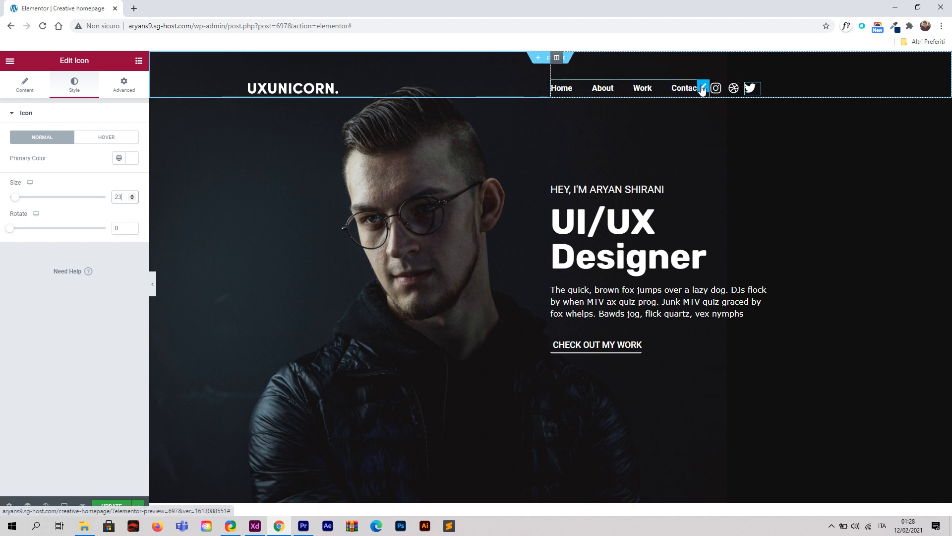
Set the header navigation menu's right margin to 96 px and preview the header at full width.
{"action": "left_click", "coordinate": [702, 88]}
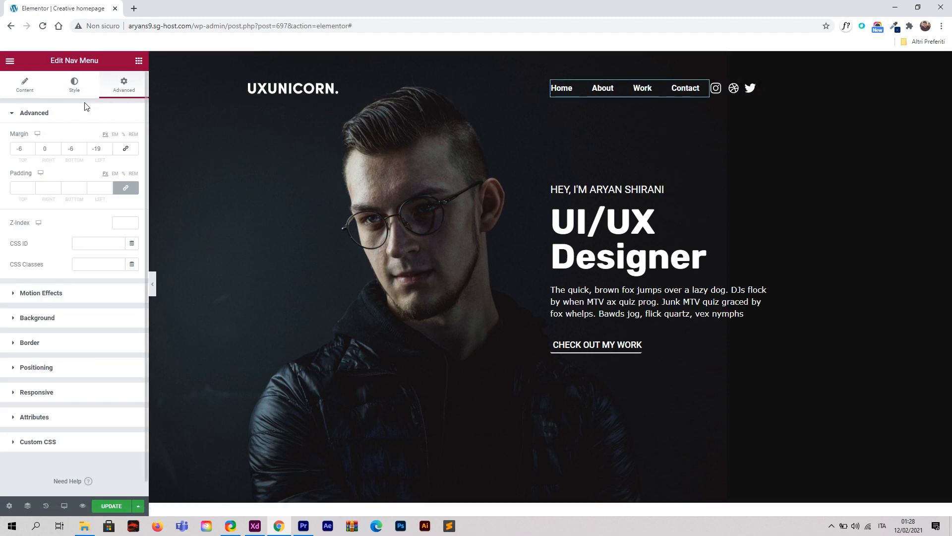
{"action": "left_click", "coordinate": [58, 147]}
{"action": "left_click_drag", "start_coordinate": [58, 147], "coordinate": [58, 147]}
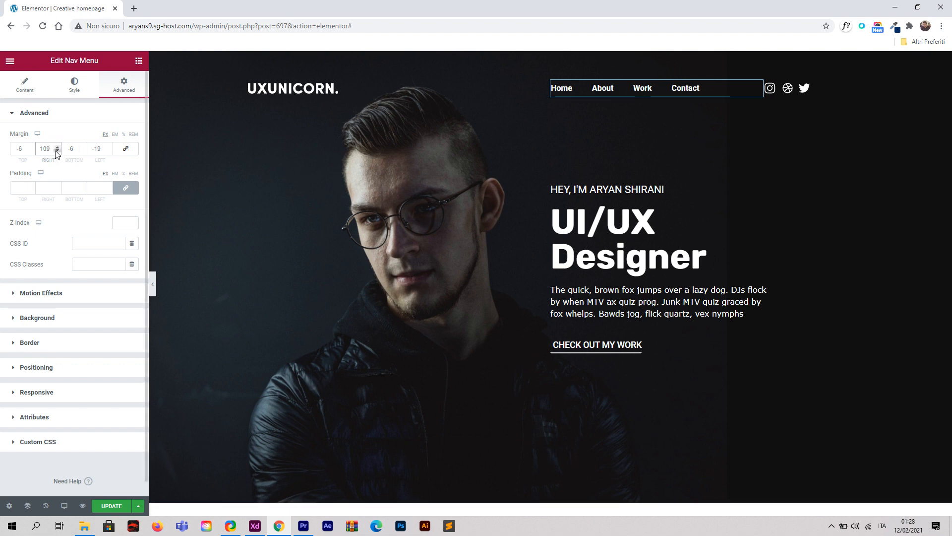
{"action": "left_click_drag", "start_coordinate": [57, 150], "coordinate": [57, 151]}
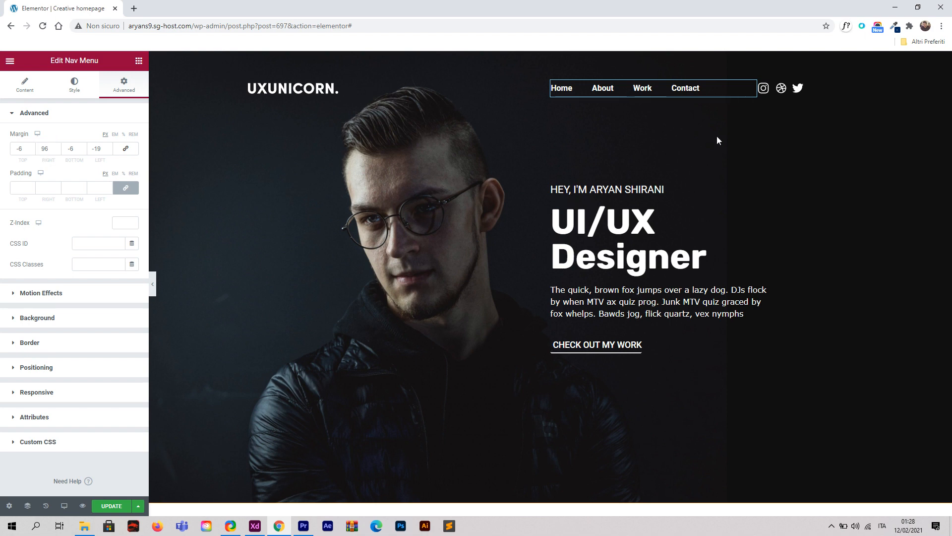
{"action": "left_click", "coordinate": [153, 284]}
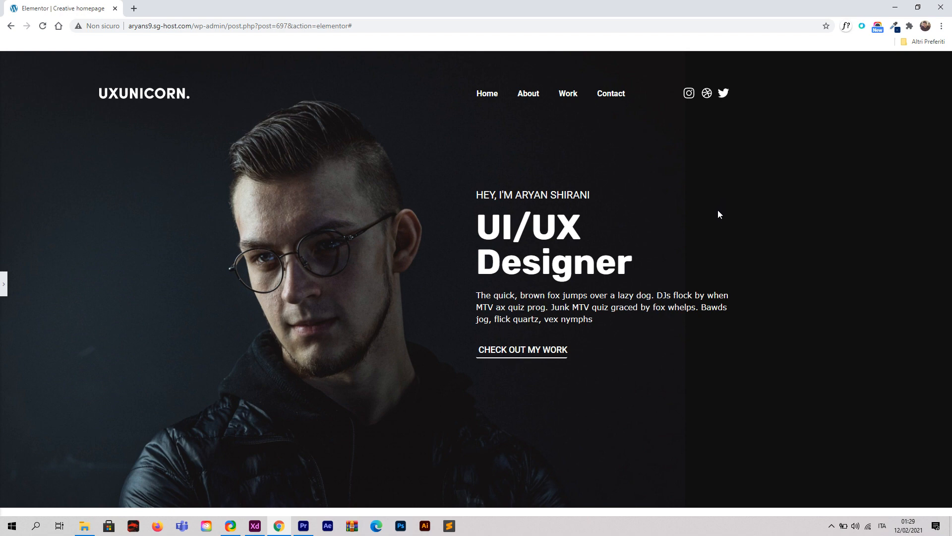
{"action": "left_click", "coordinate": [2, 285]}
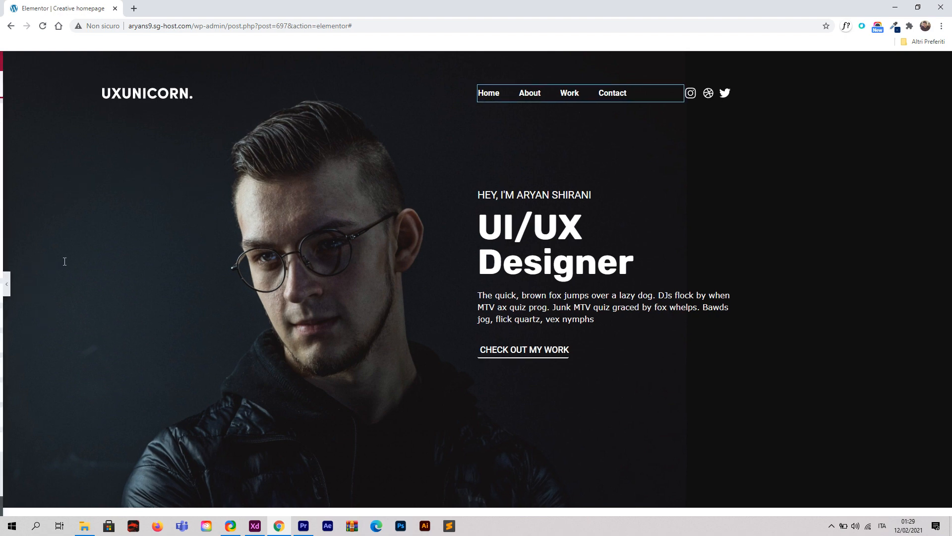
Update the page and view the published creative homepage.
{"action": "left_click", "coordinate": [106, 507]}
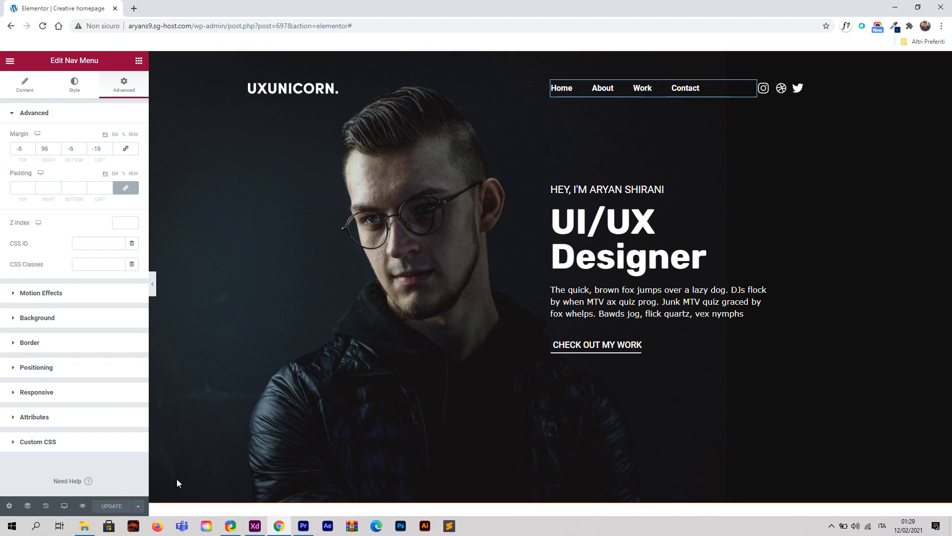
{"action": "left_click", "coordinate": [10, 60]}
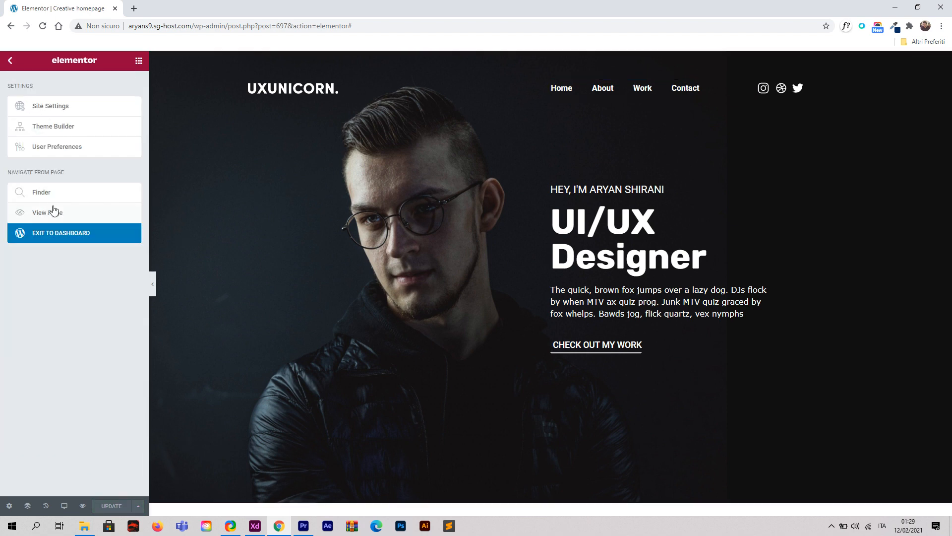
{"action": "left_click", "coordinate": [80, 245]}
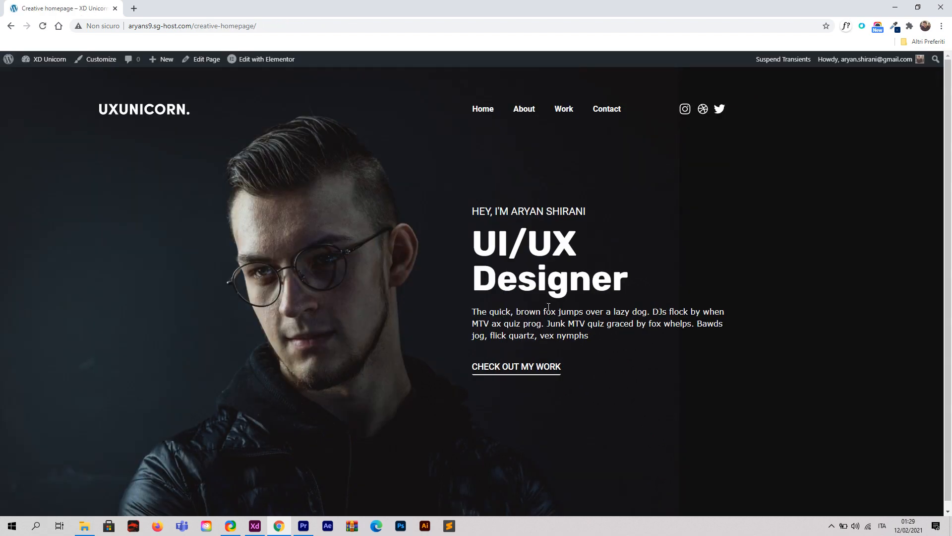